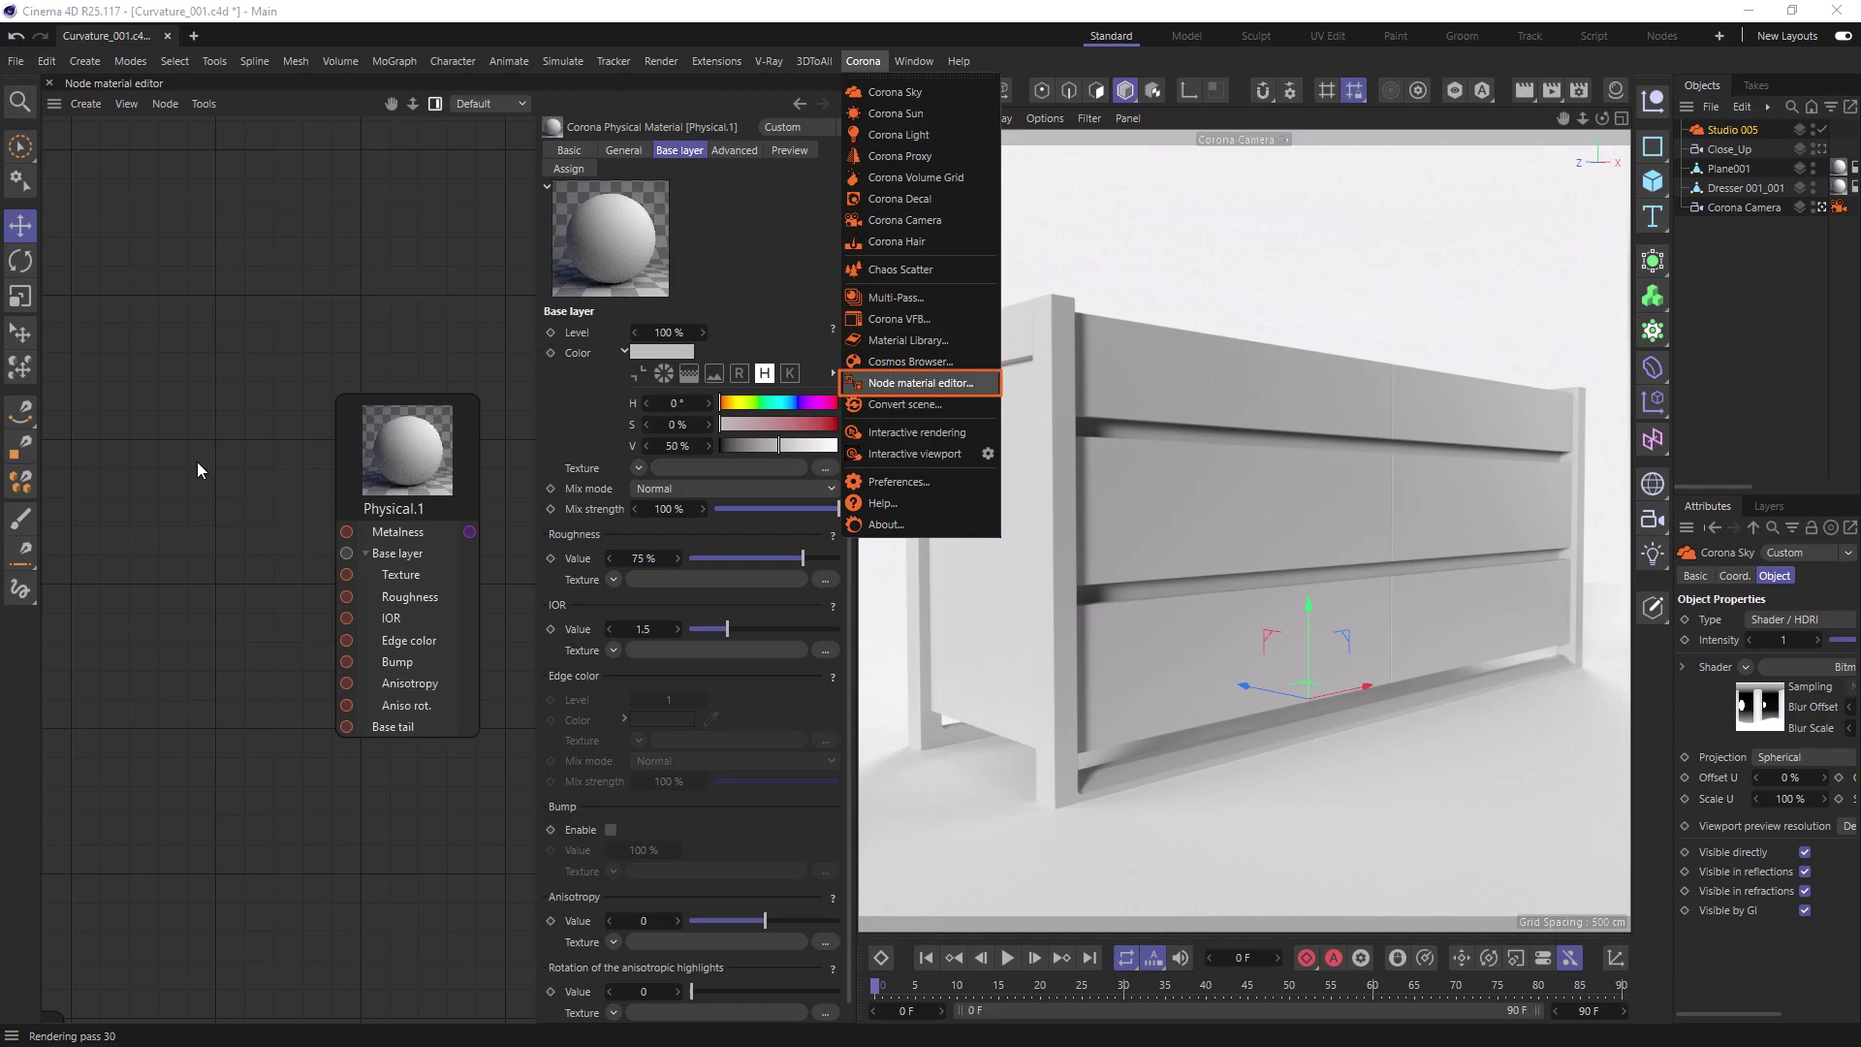
Add a Corona Curvature shader and wire it into Physical.1's base texture.
right_click(196, 461)
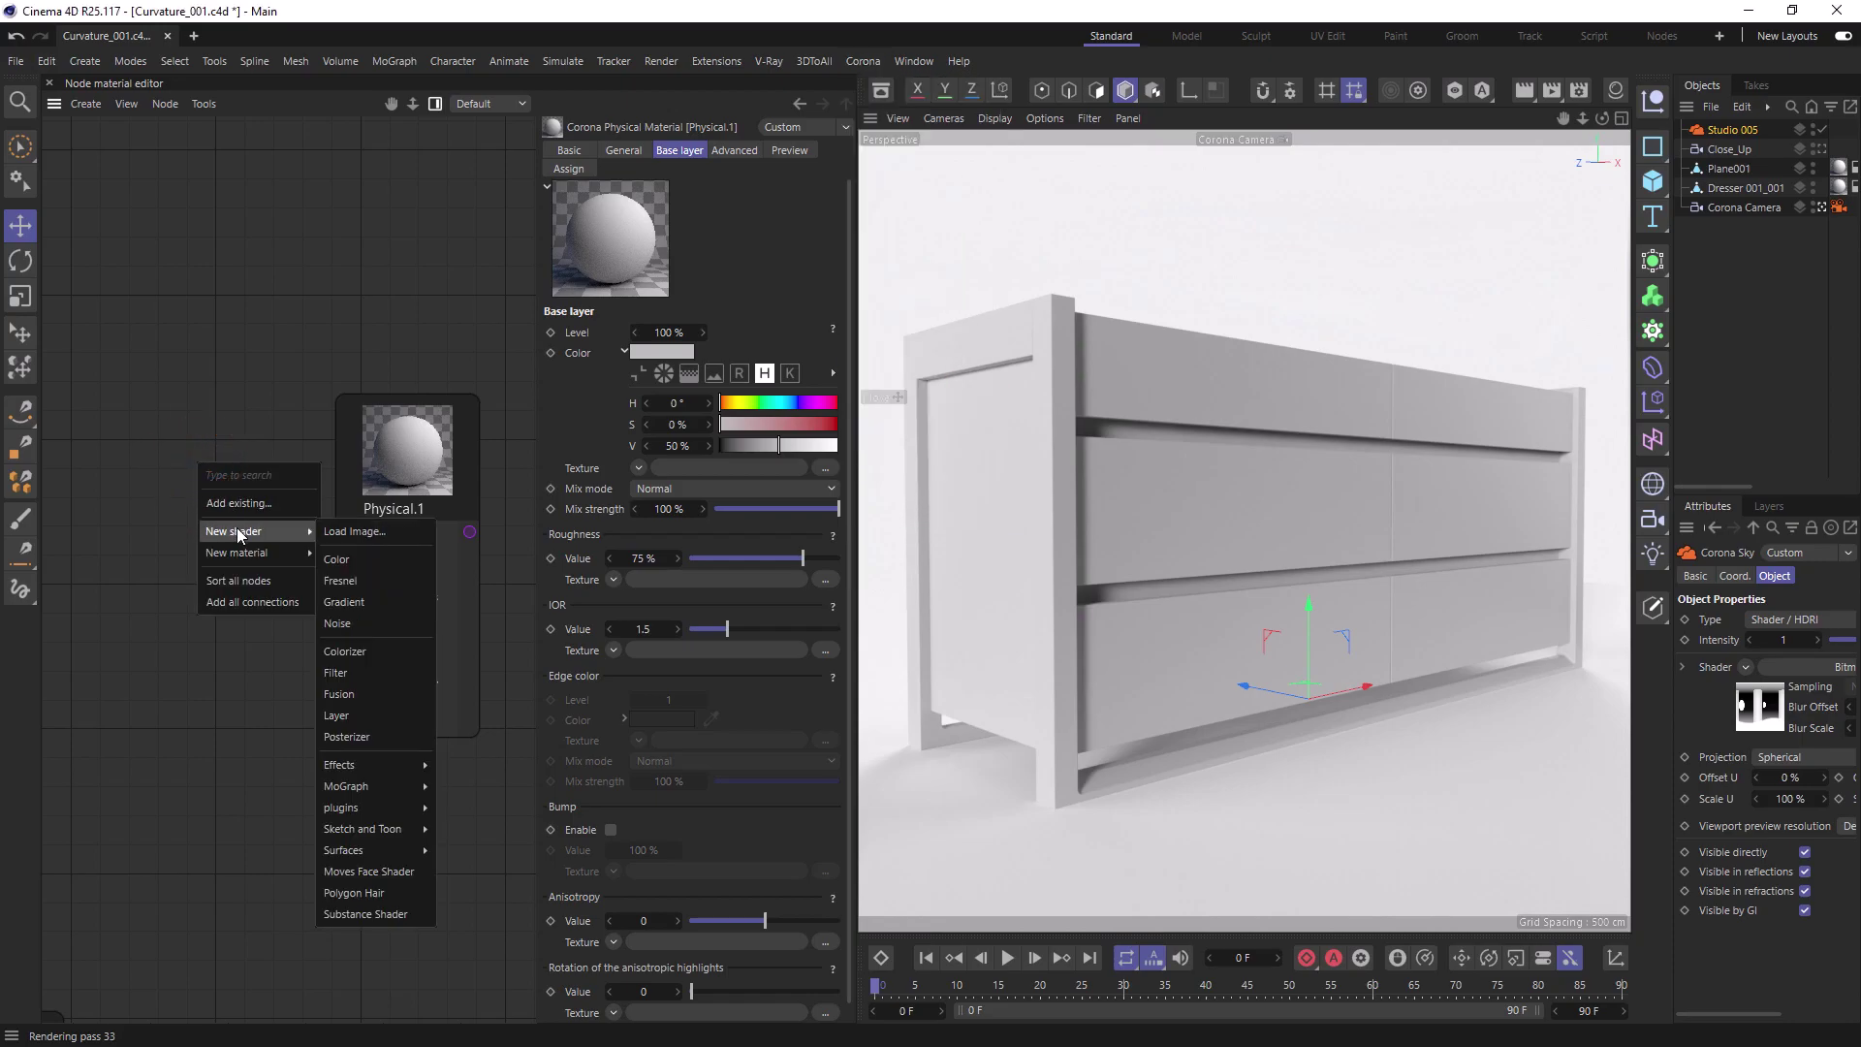
mouse_move(343, 806)
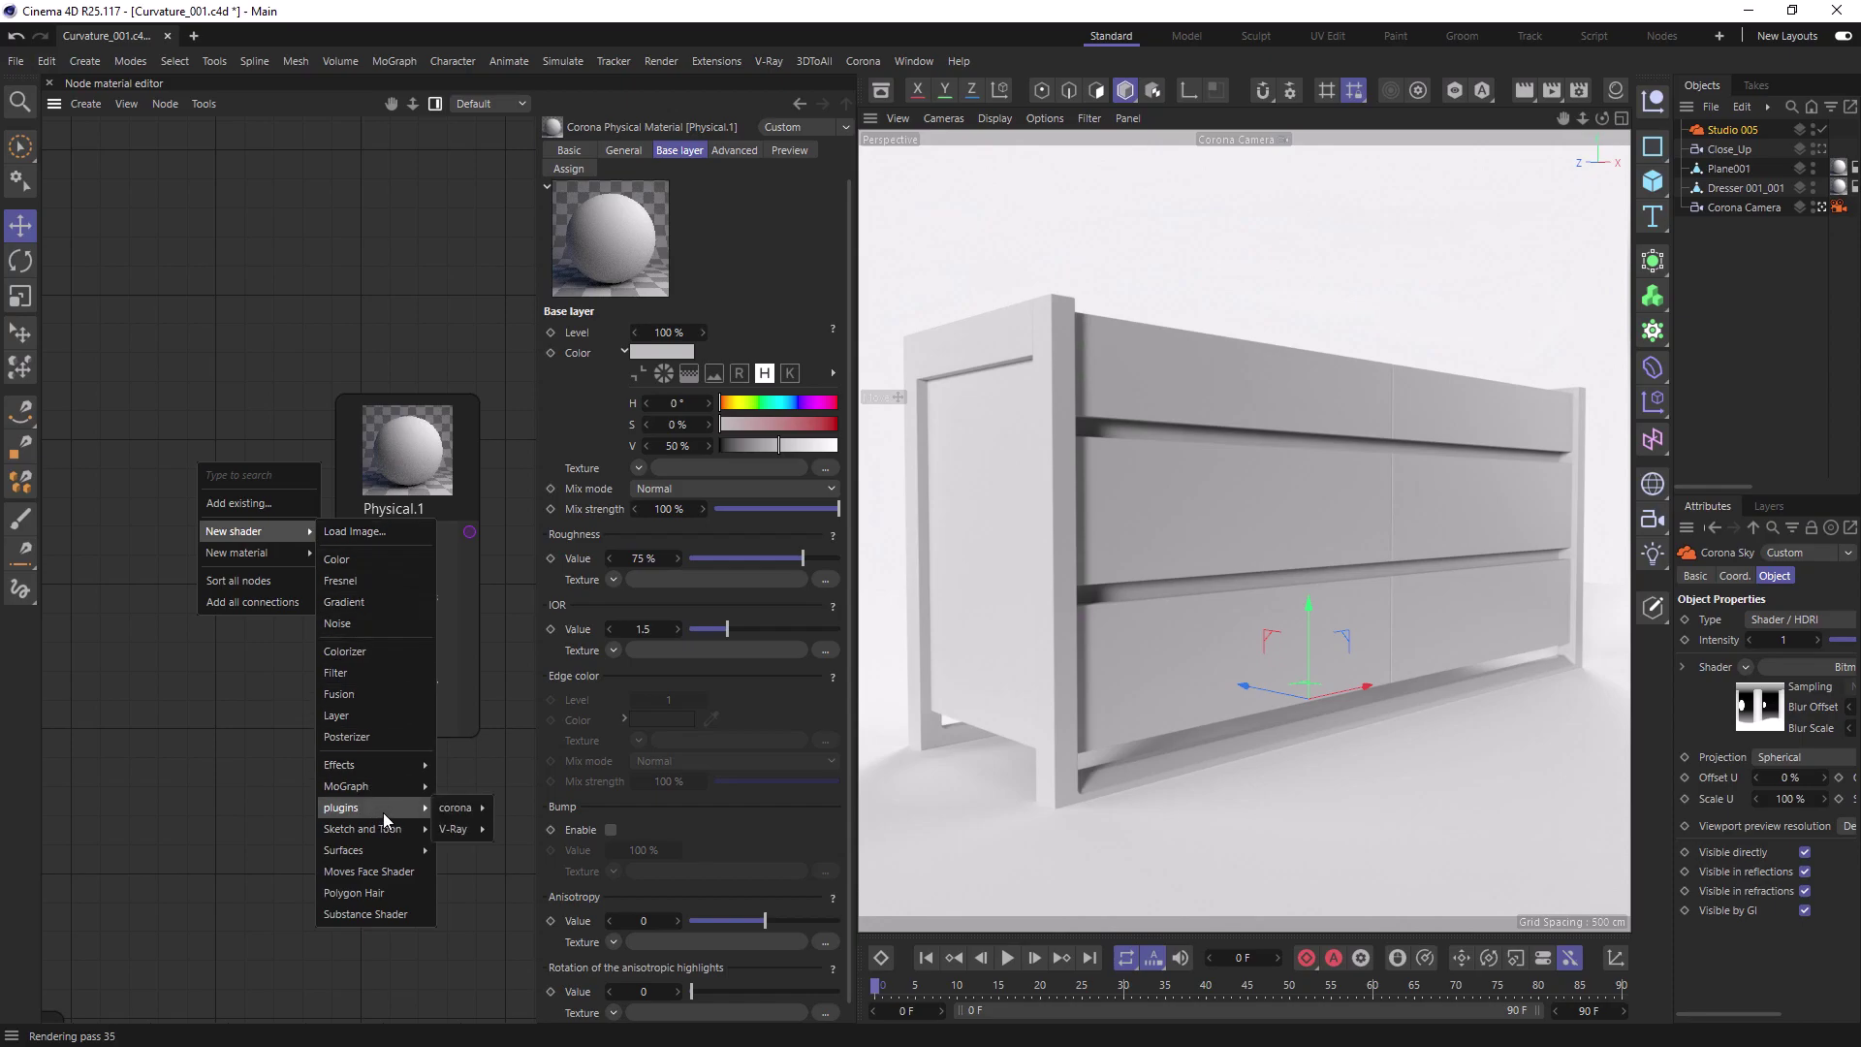
mouse_move(456, 808)
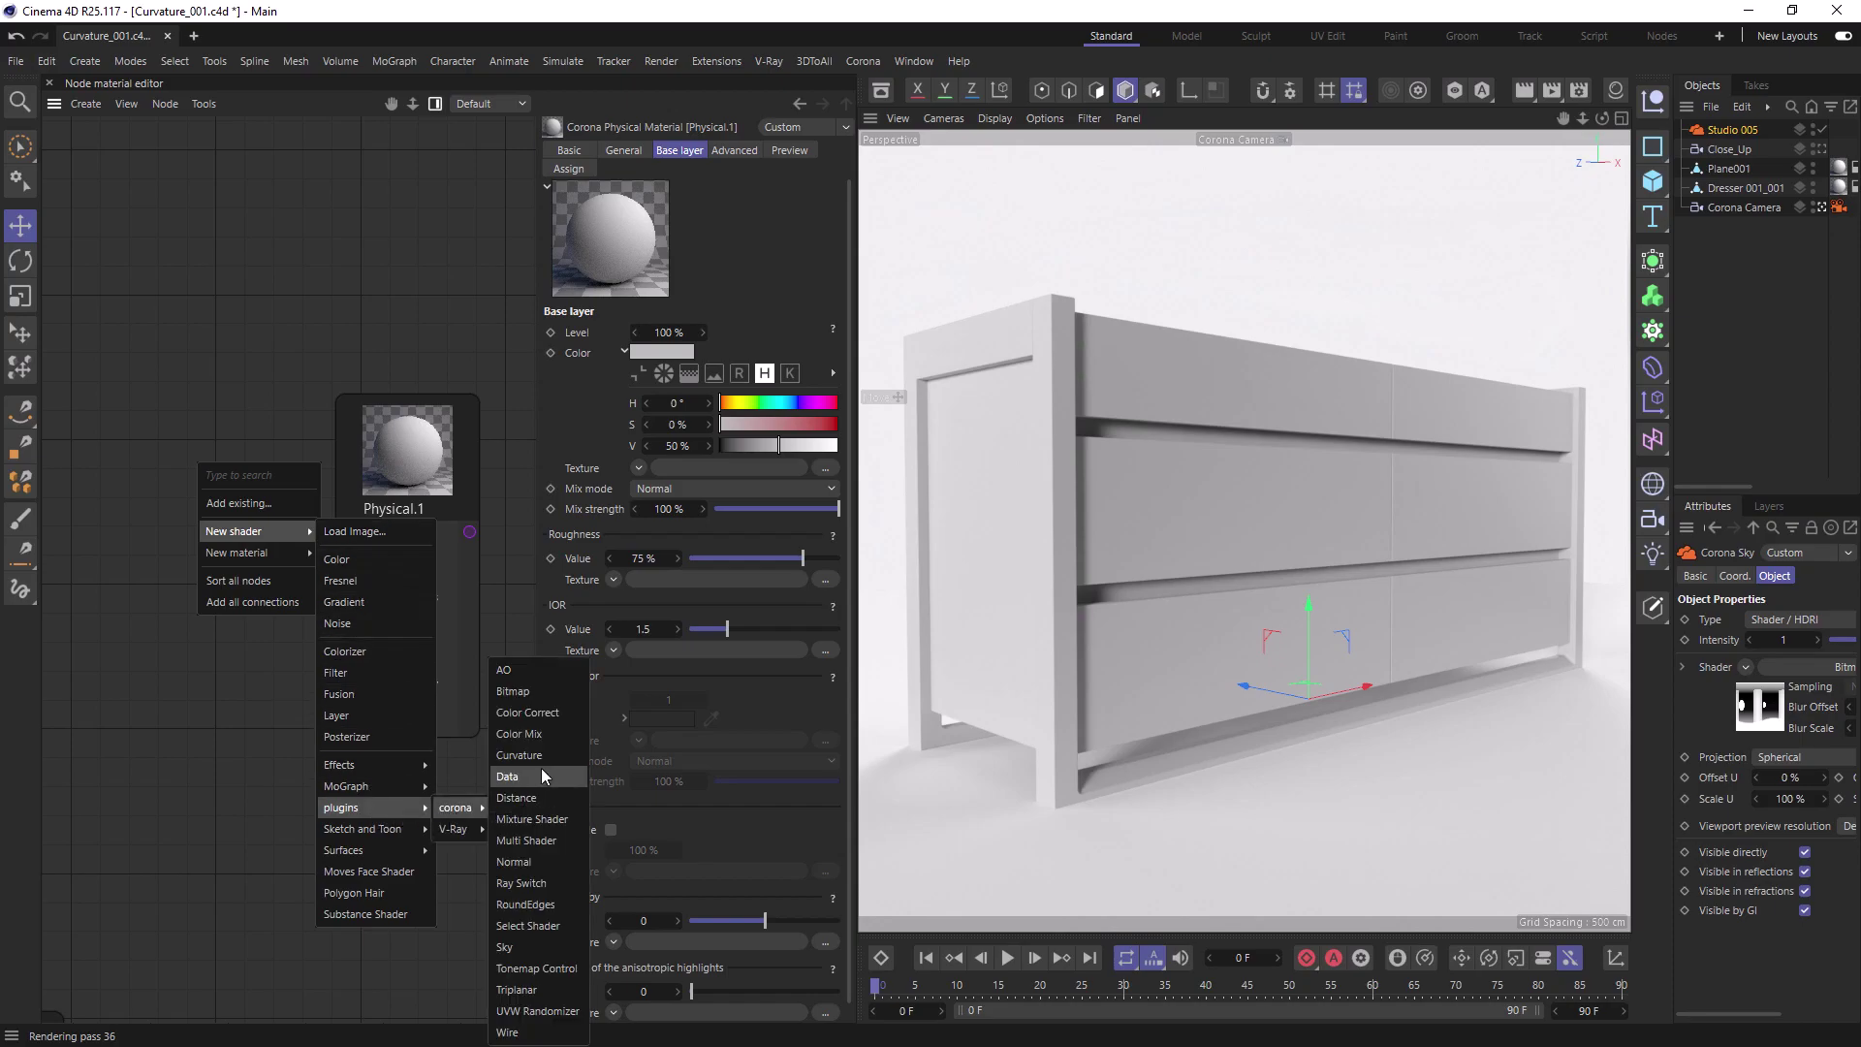
left_click(545, 756)
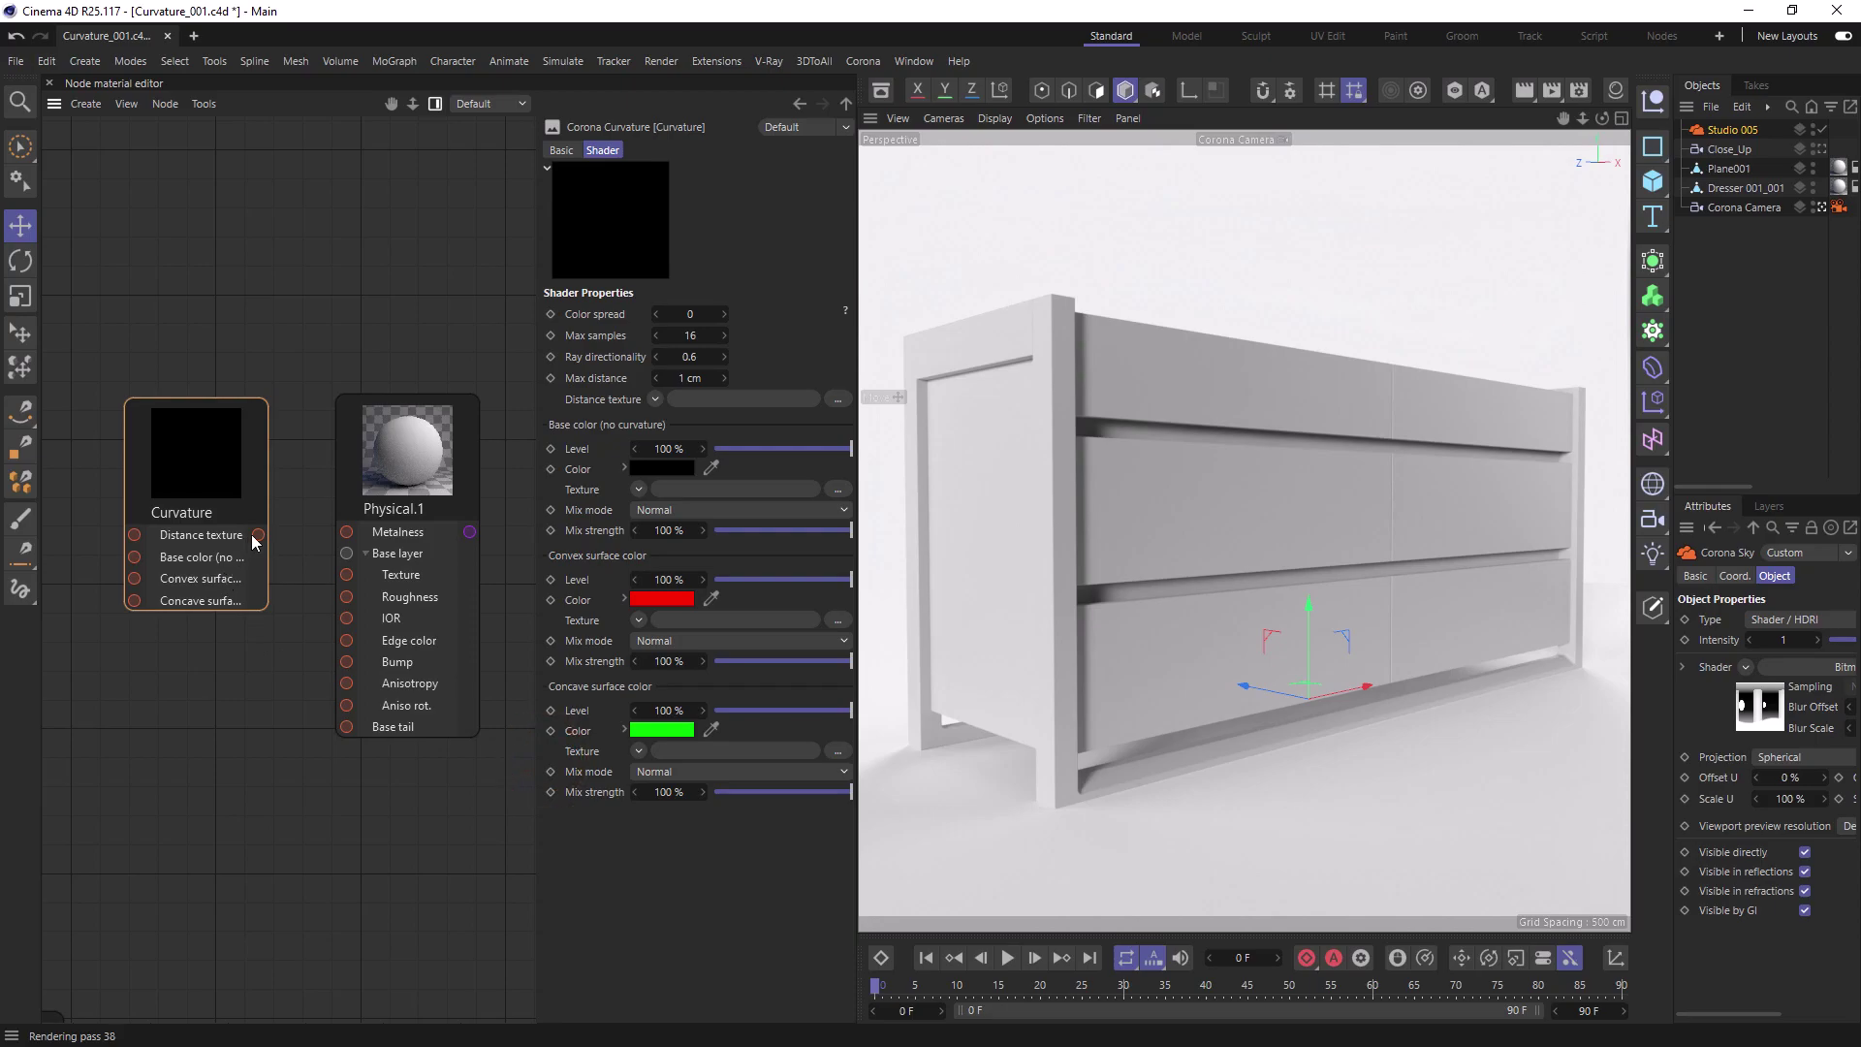
left_click_drag(257, 534, 345, 577)
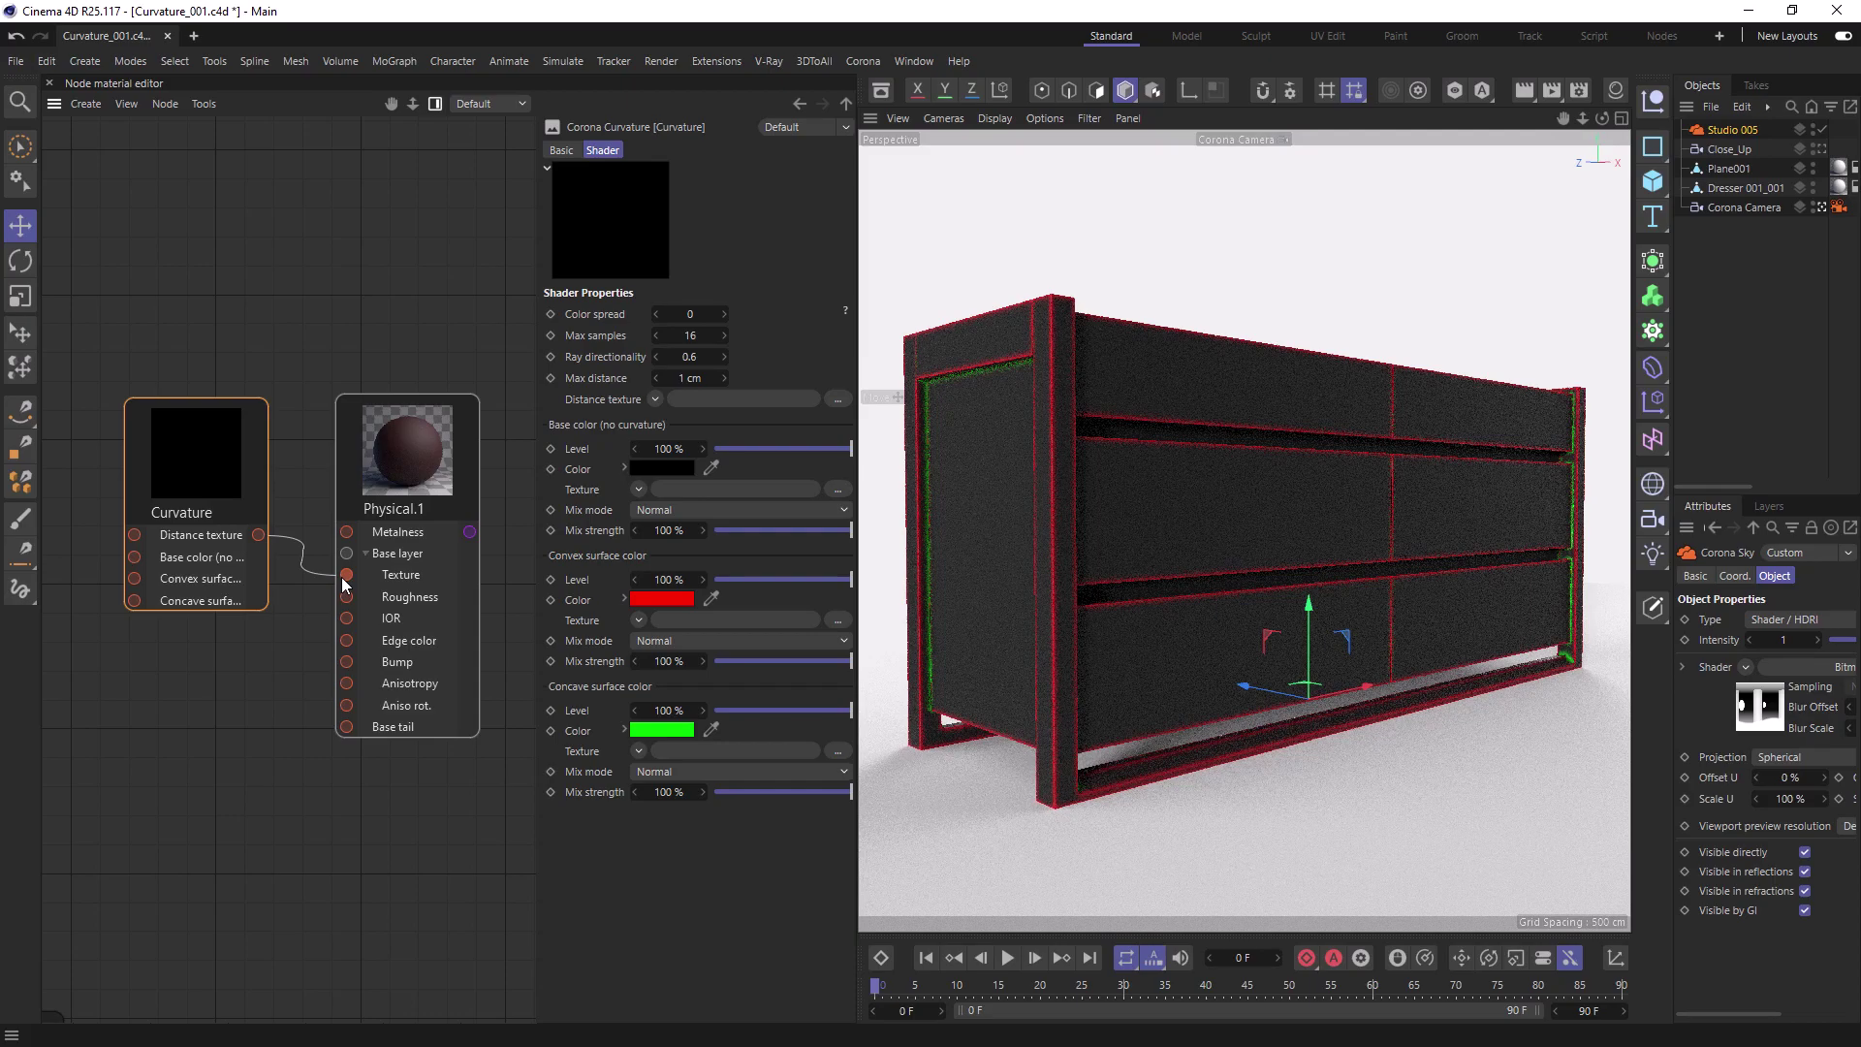
left_click(669, 468)
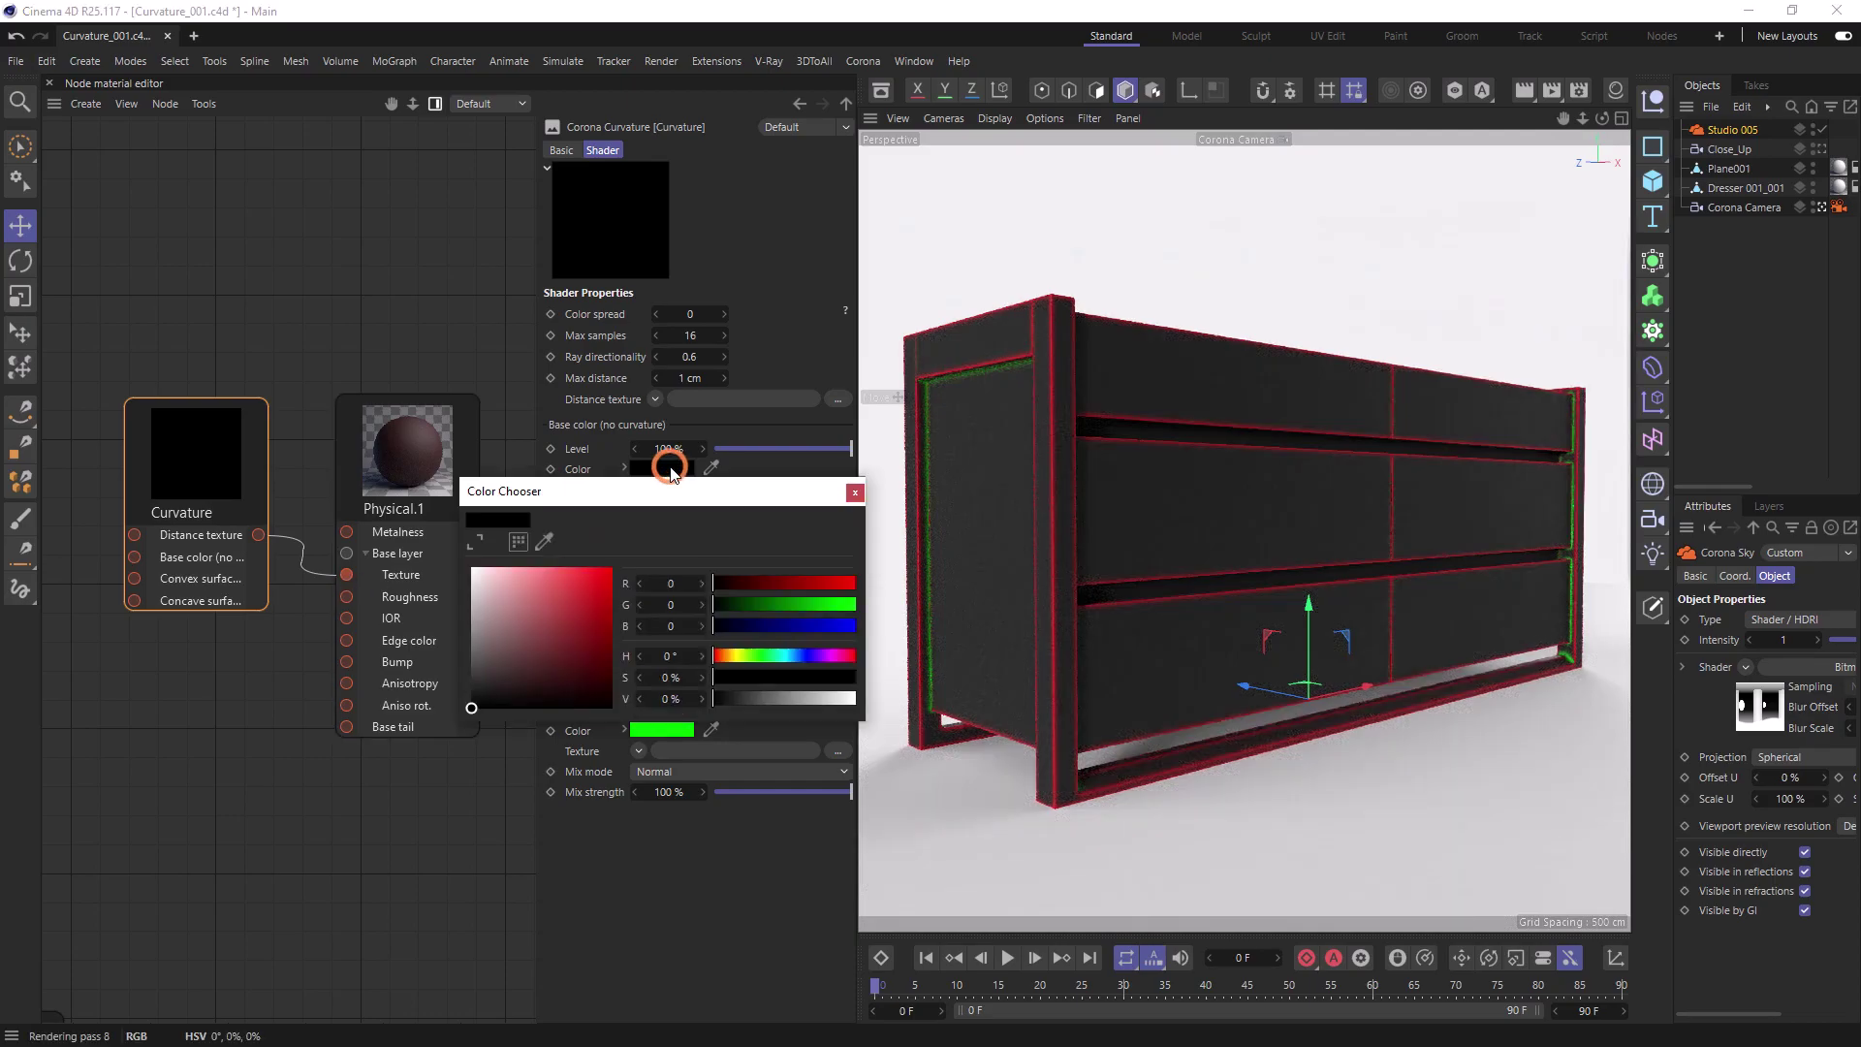
left_click(612, 567)
left_click_drag(611, 567, 471, 709)
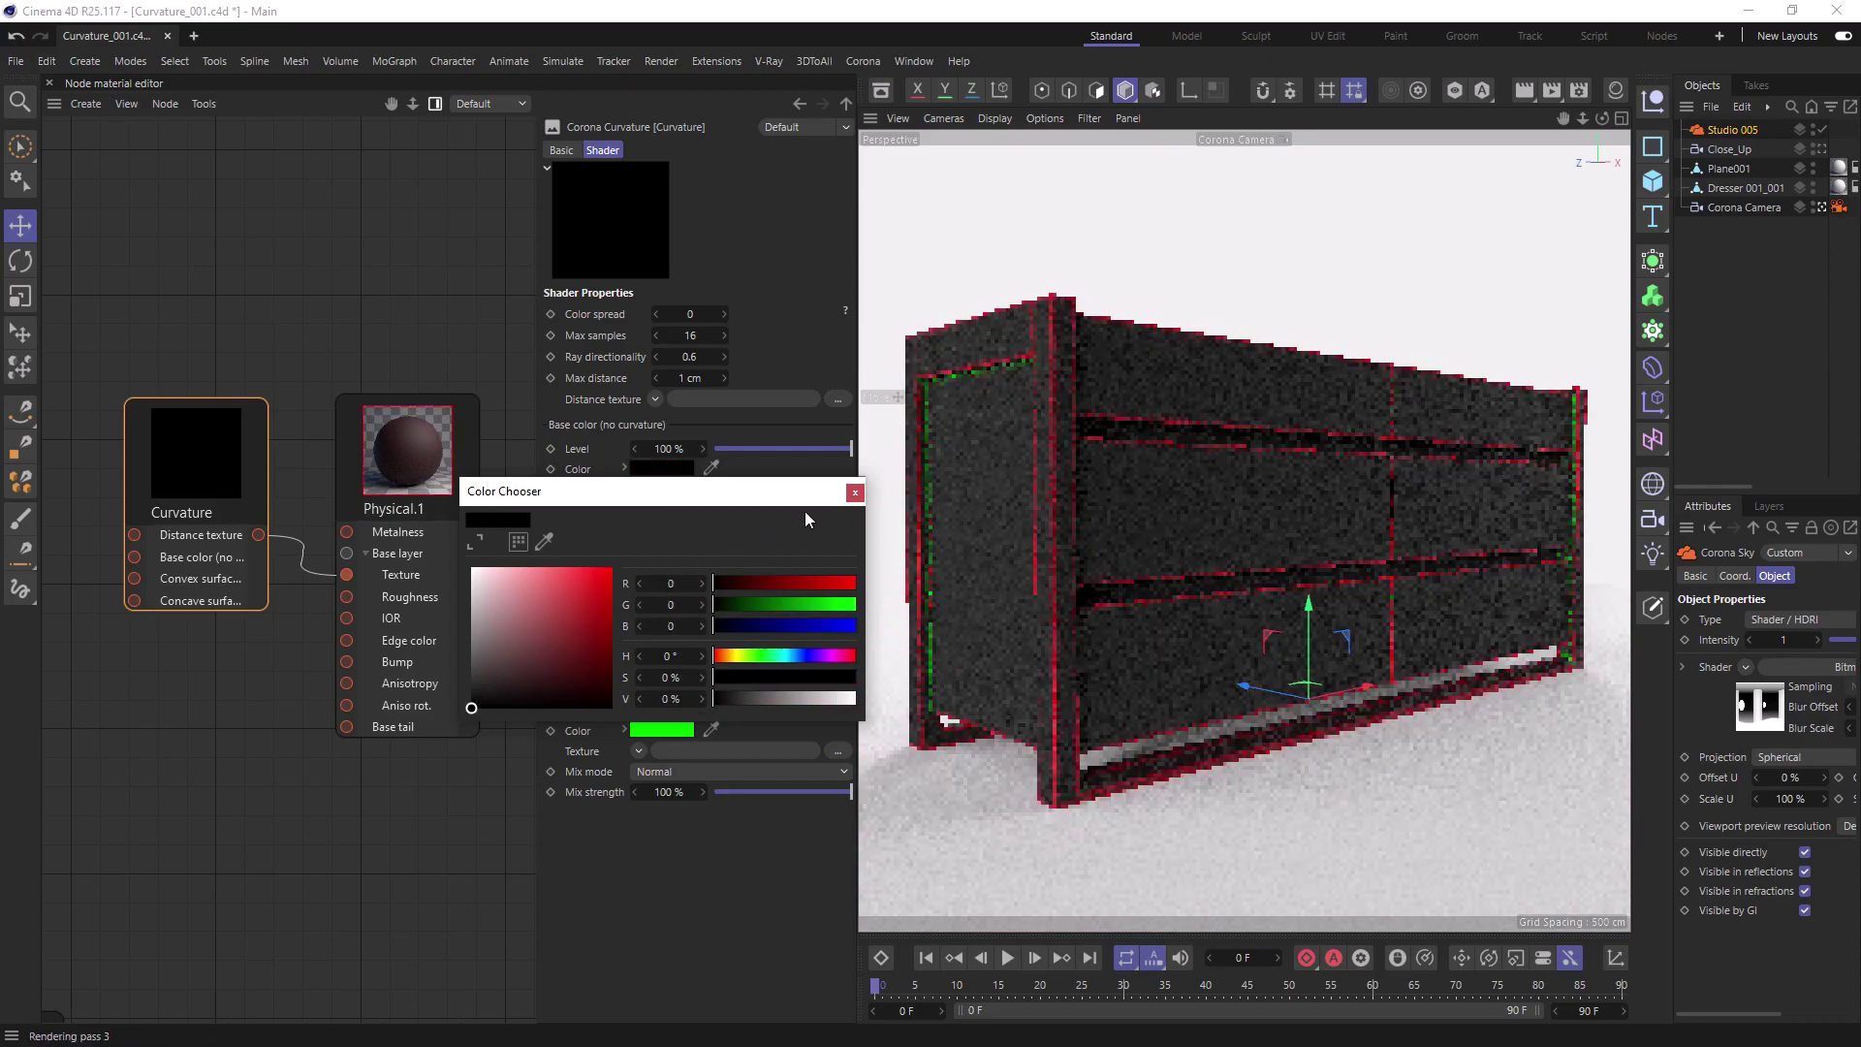
left_click(853, 491)
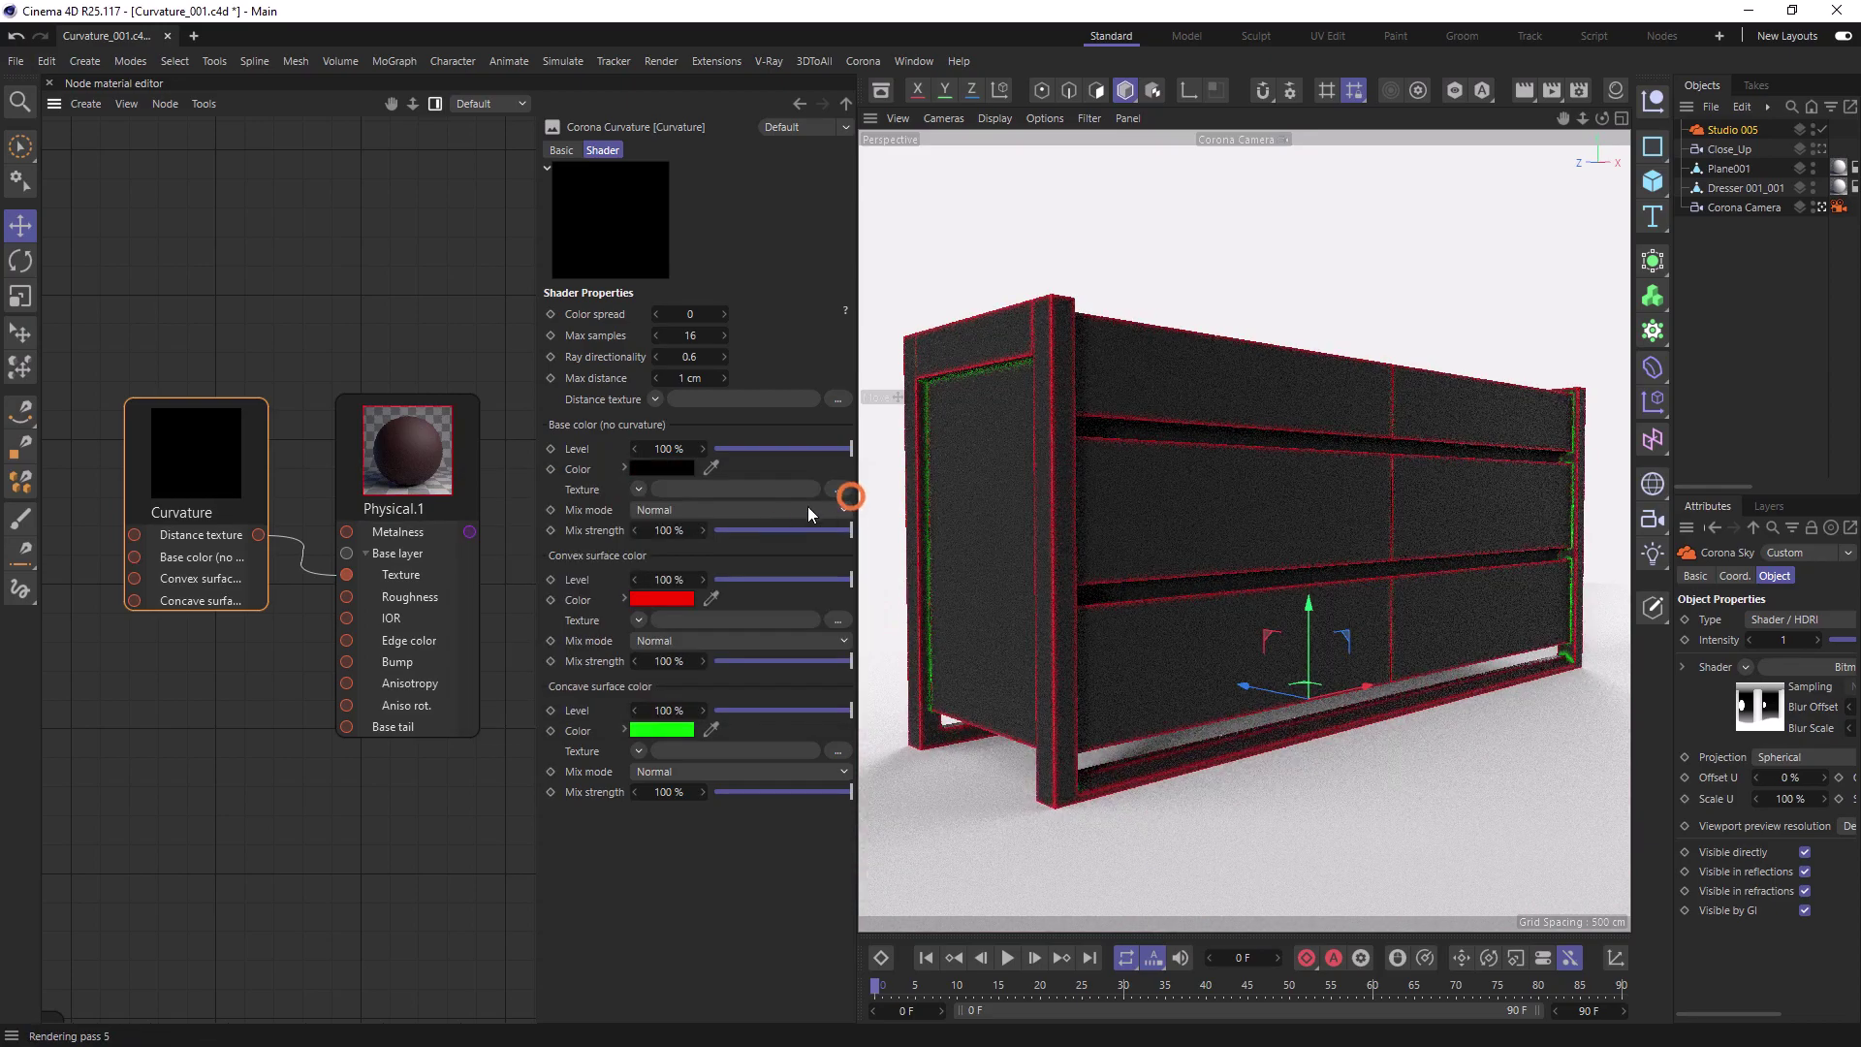
left_click(648, 600)
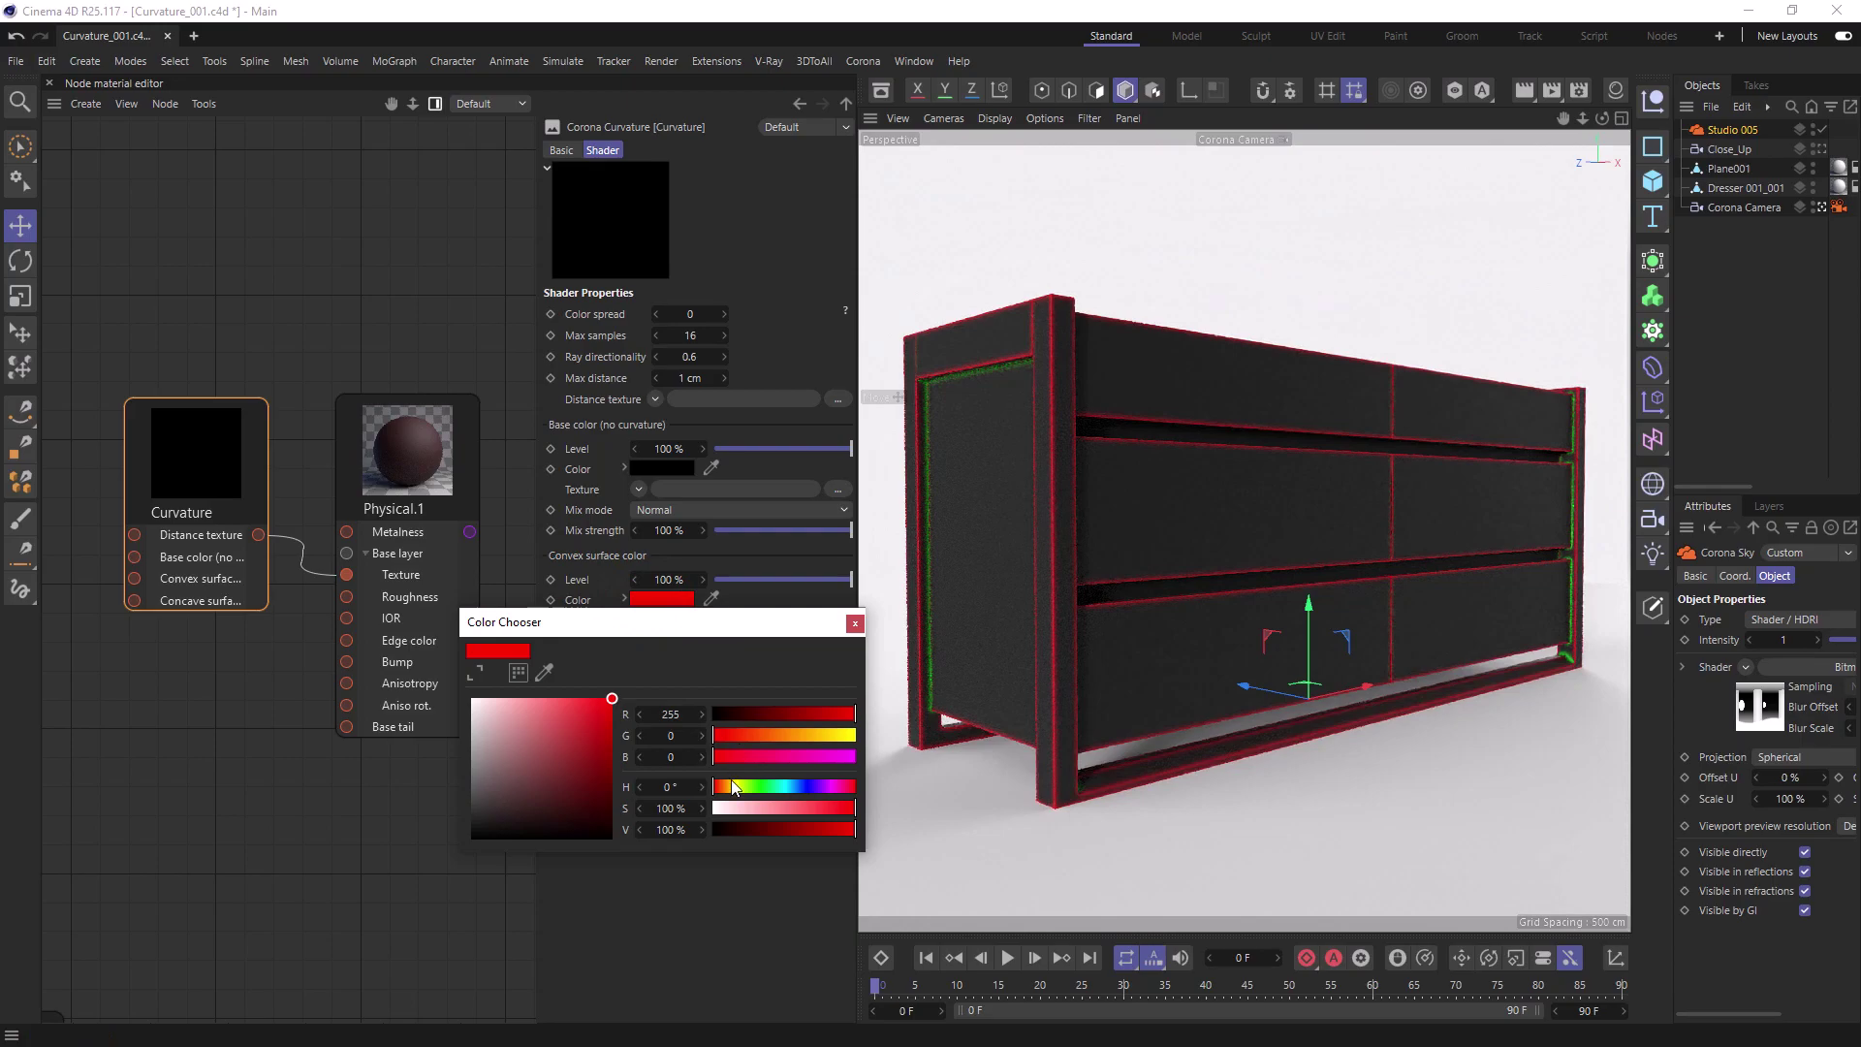
mouse_move(738, 788)
left_mouse_down()
mouse_move(761, 787)
mouse_move(714, 787)
left_mouse_up()
left_click(854, 627)
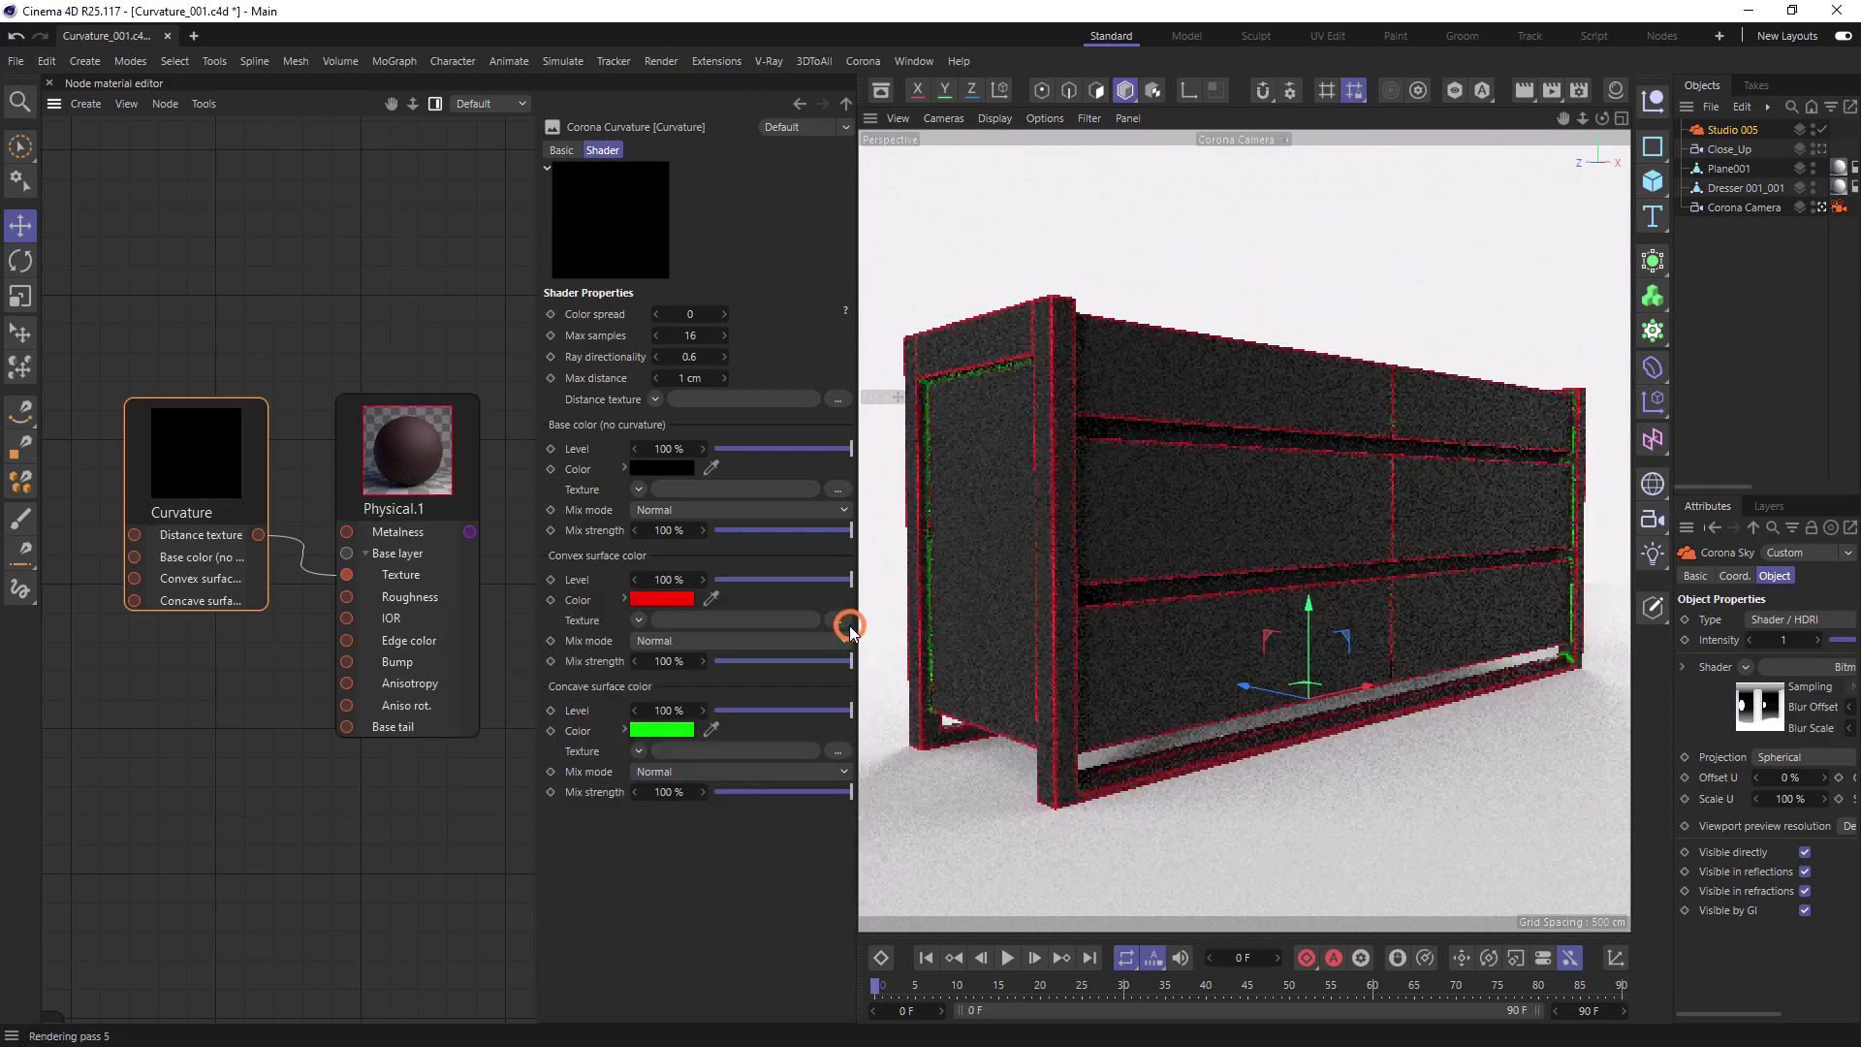
left_click(659, 732)
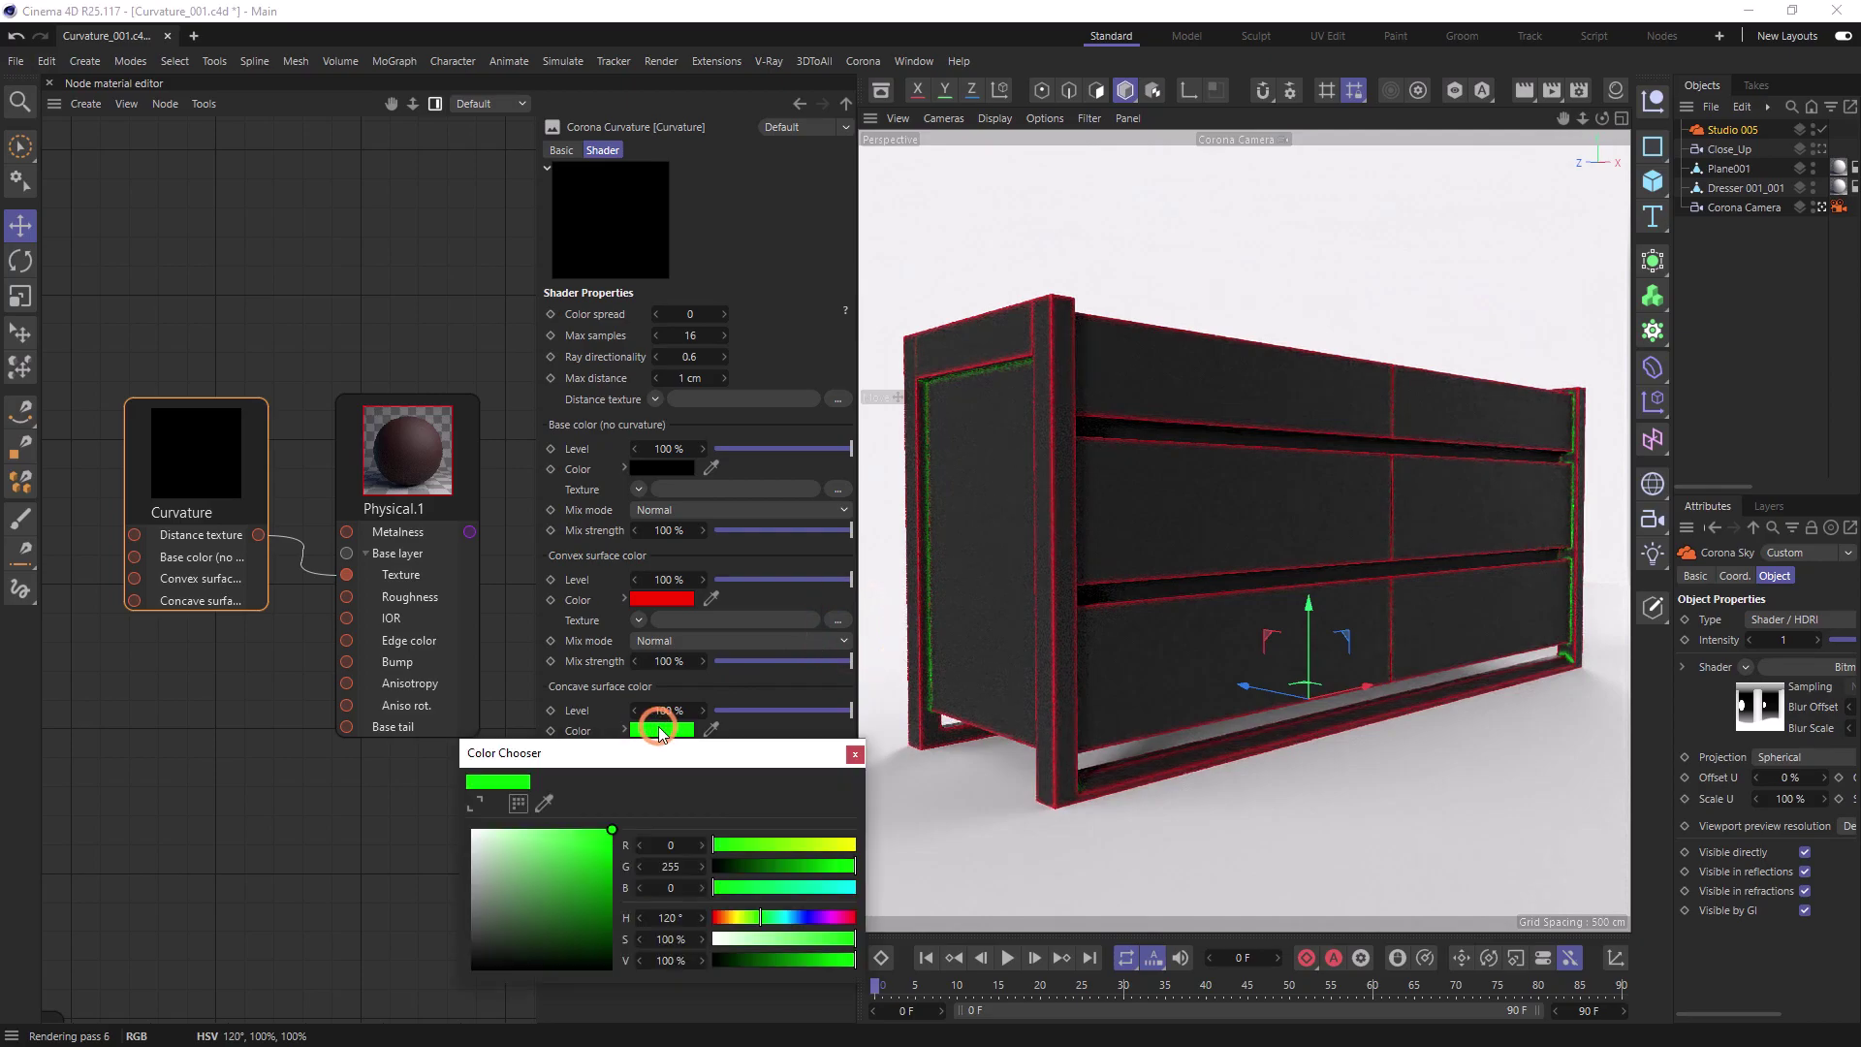
left_click(471, 831)
left_click(472, 832)
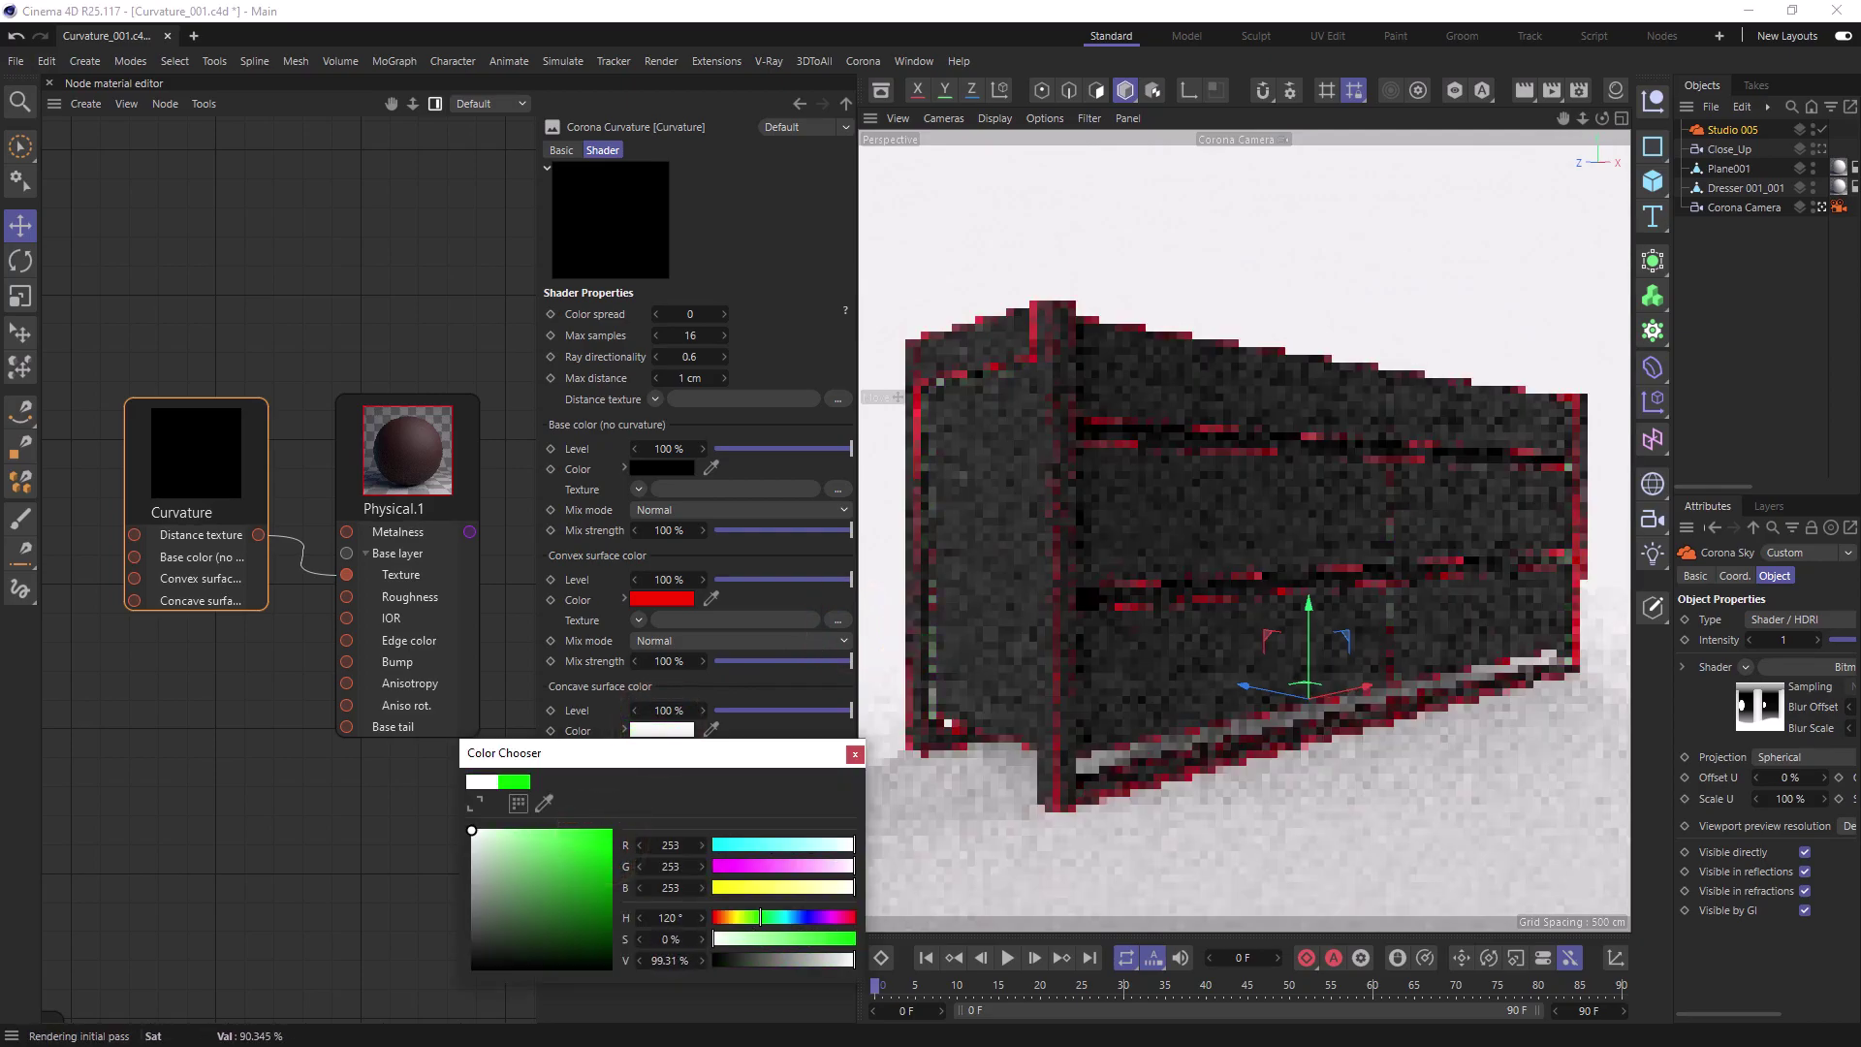
left_click_drag(471, 830, 612, 831)
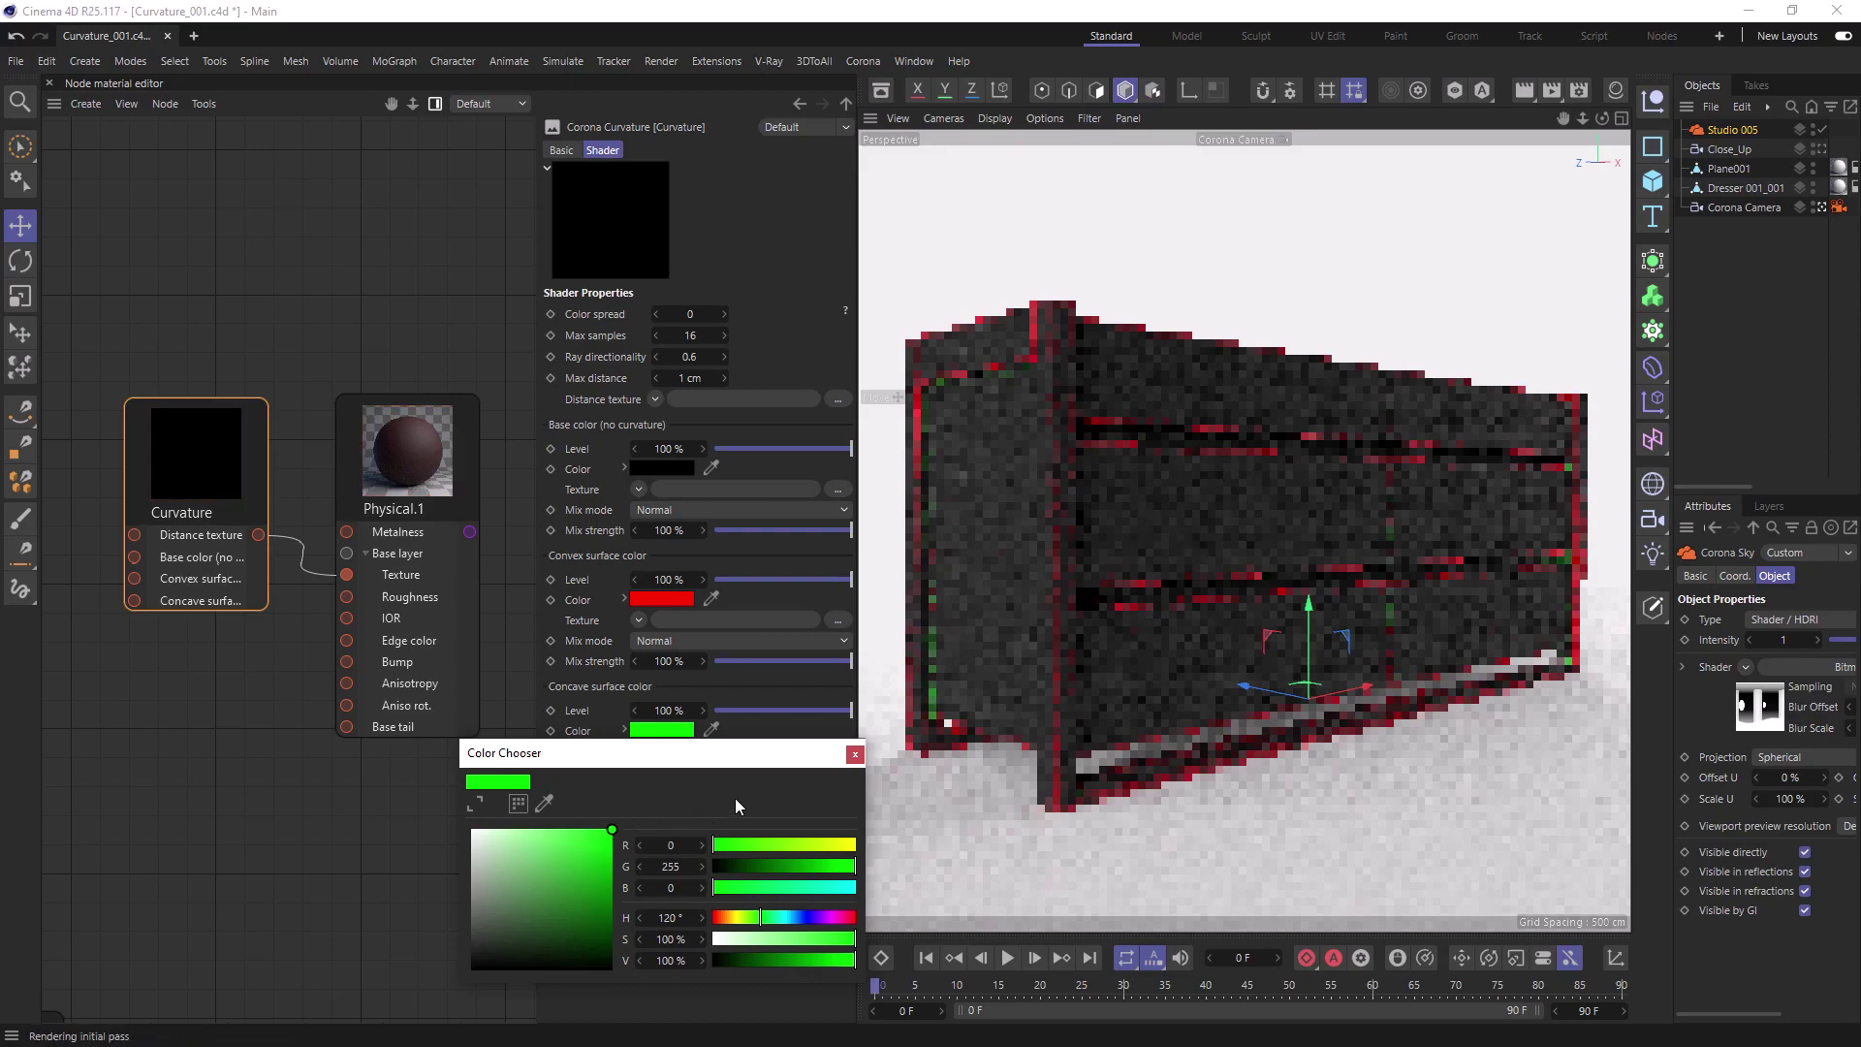
left_click(856, 755)
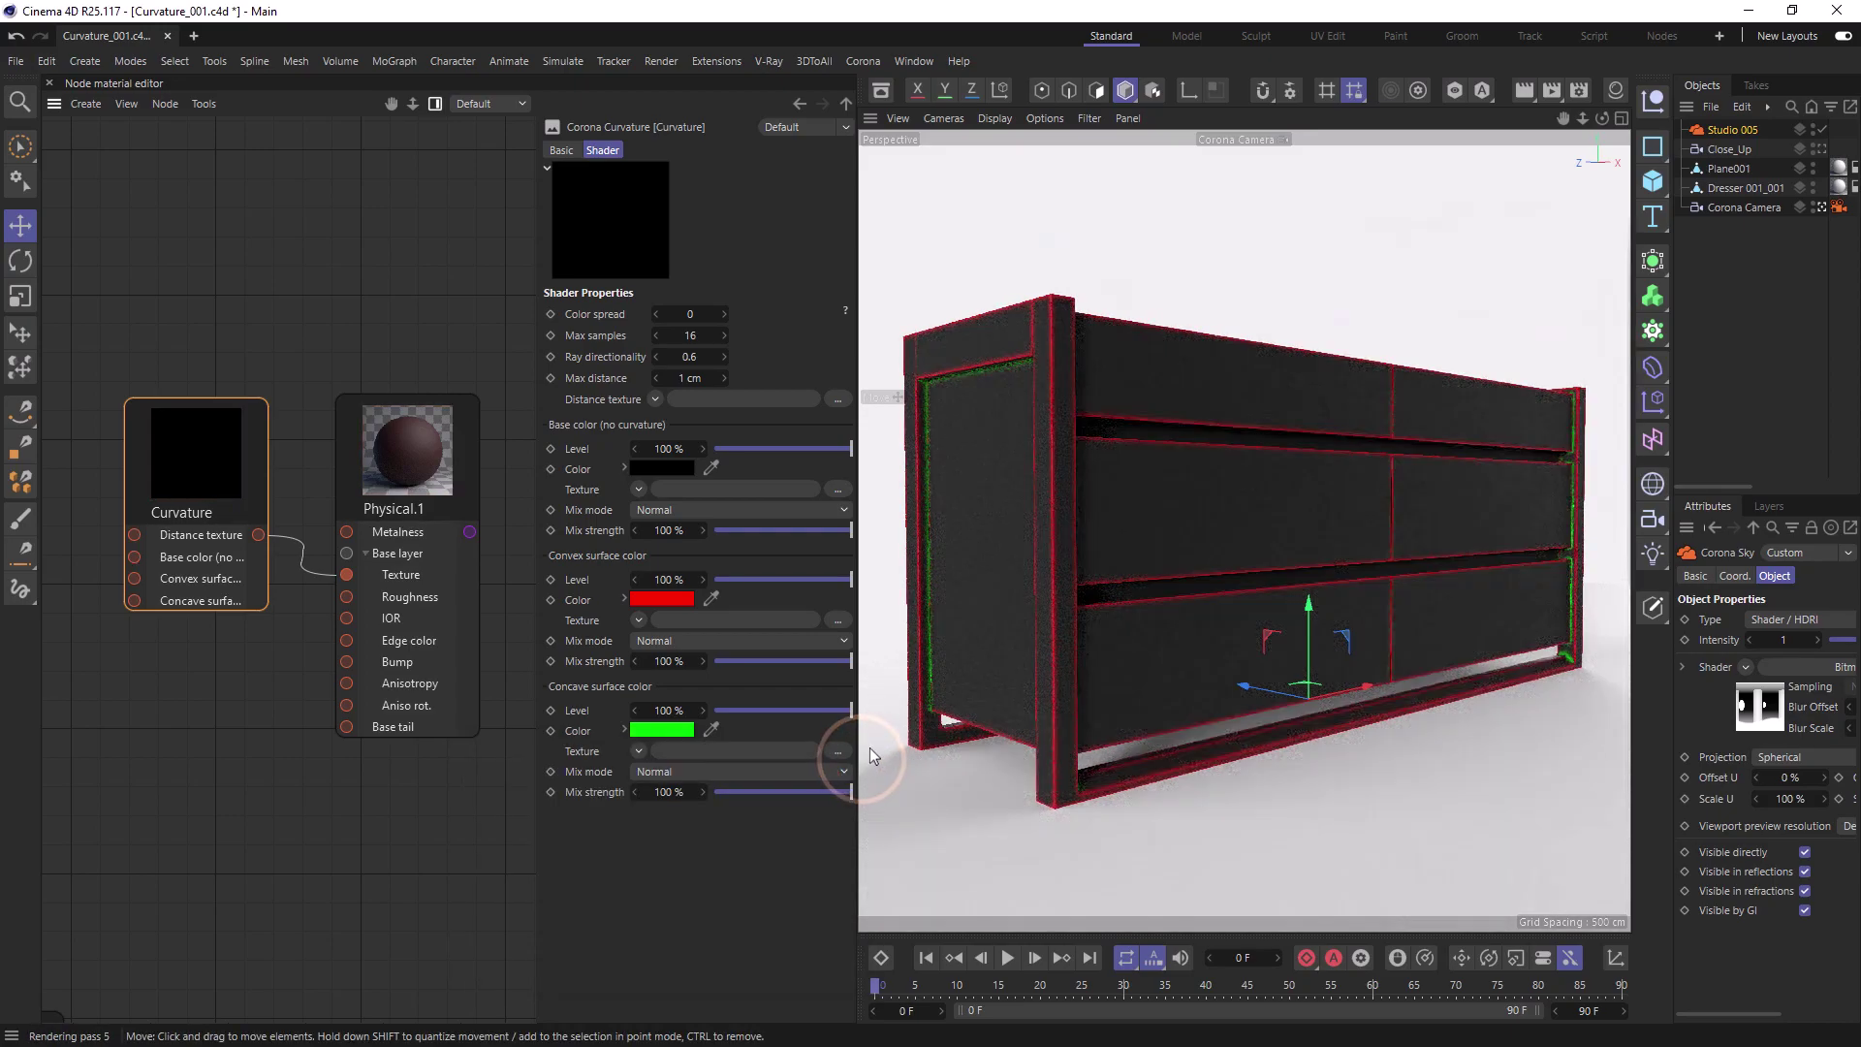
View through the Close_Up camera and test Curvature max distance, returning it to 1 cm.
left_click(1230, 140)
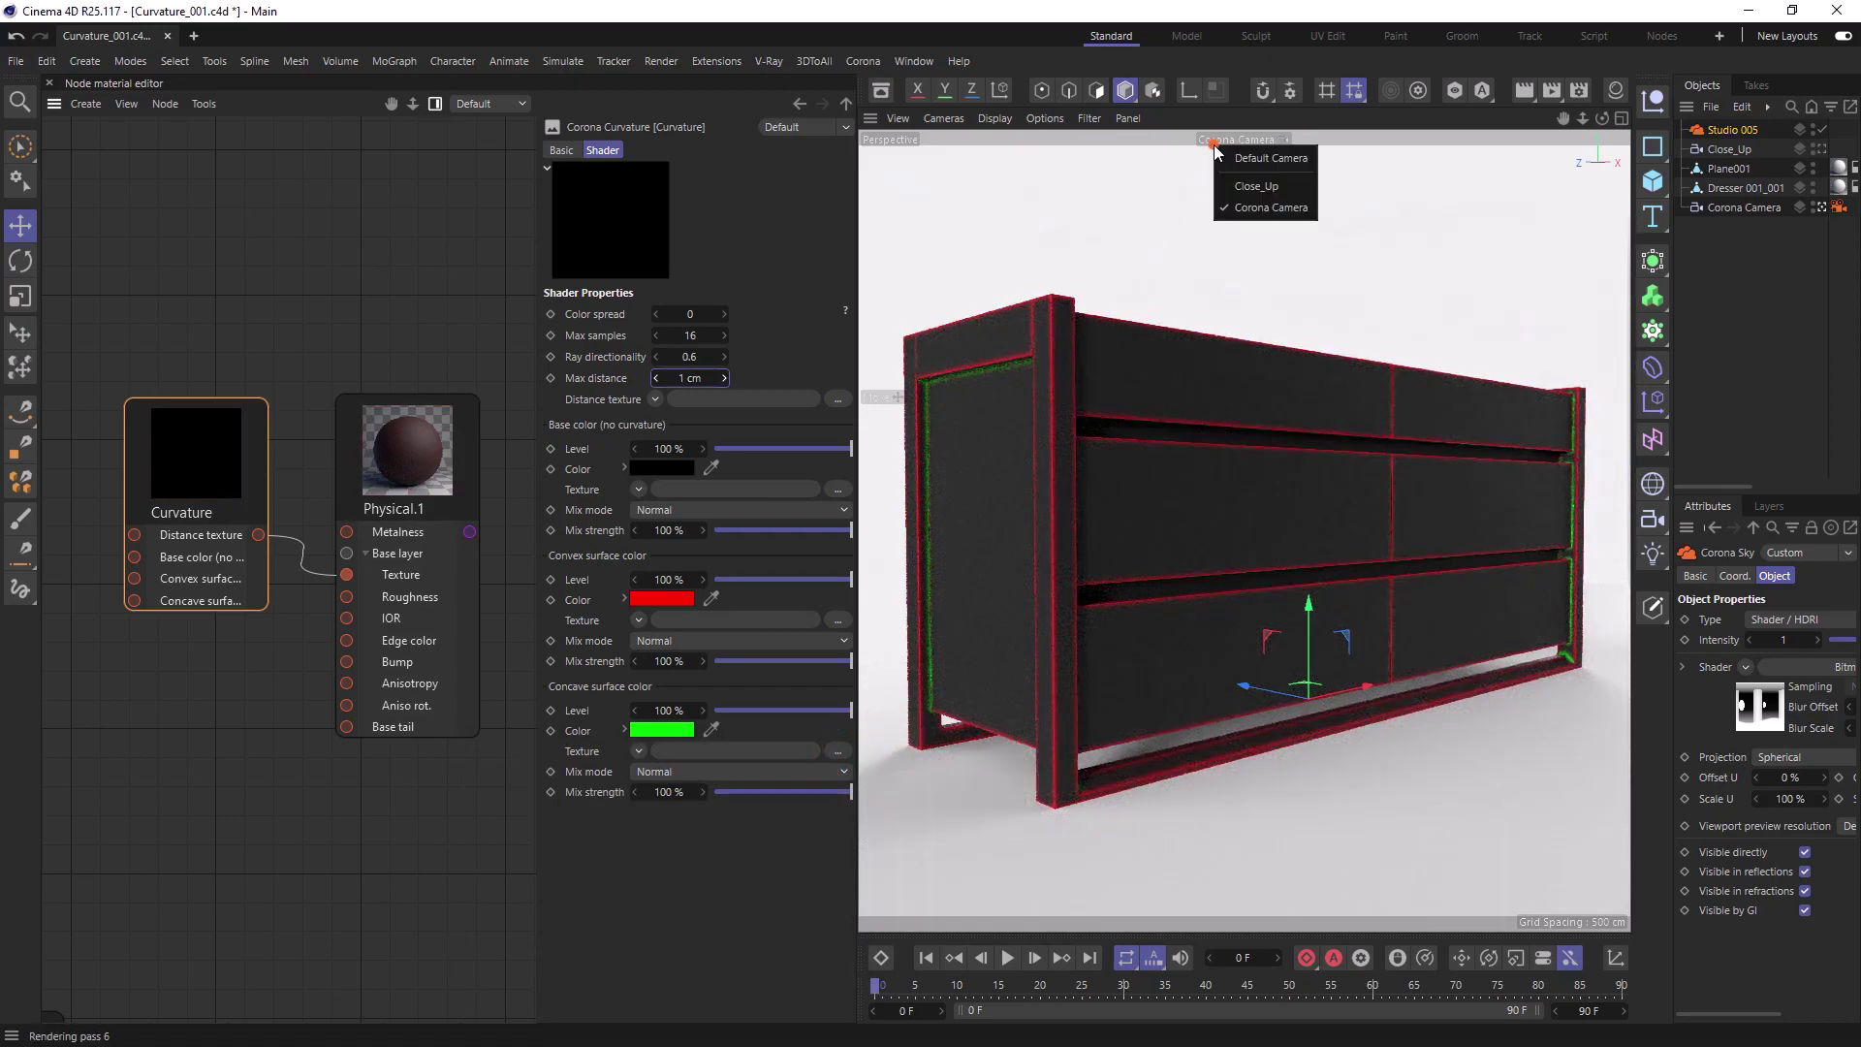
left_click(1237, 183)
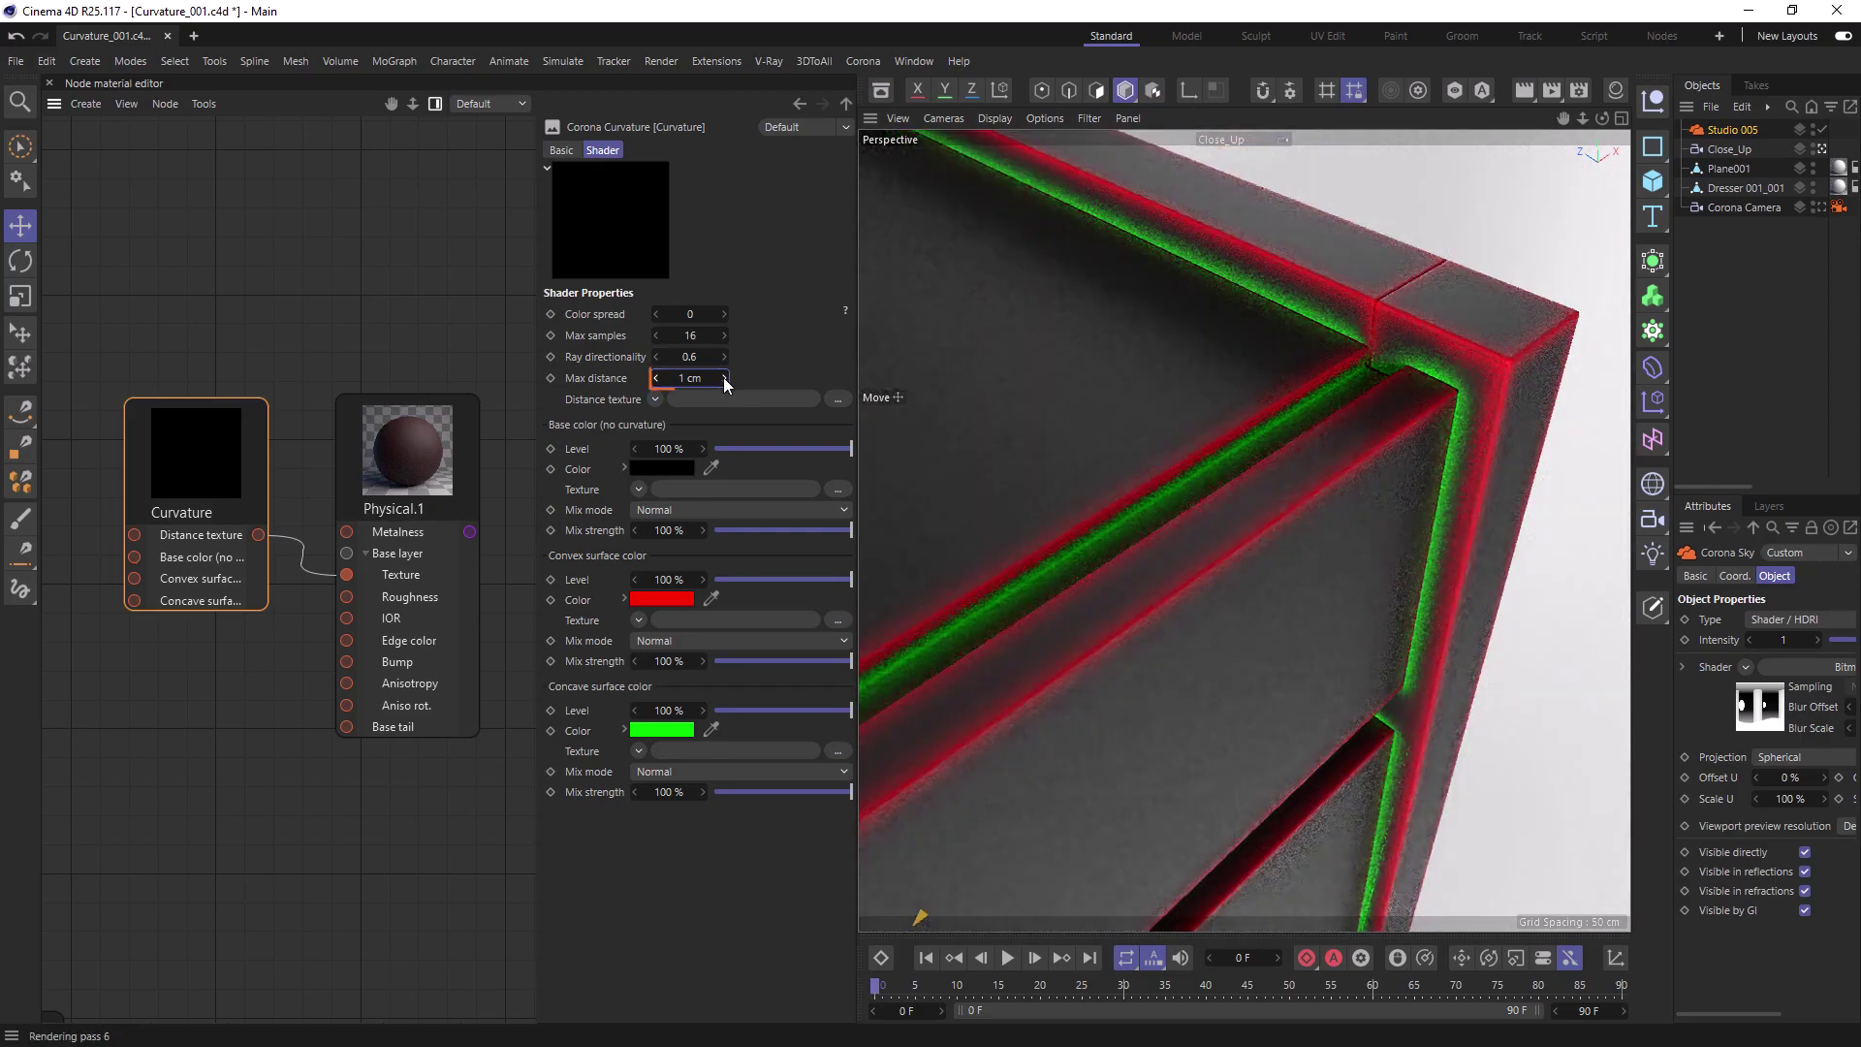
left_click(724, 377)
left_click(723, 377)
left_click(660, 378)
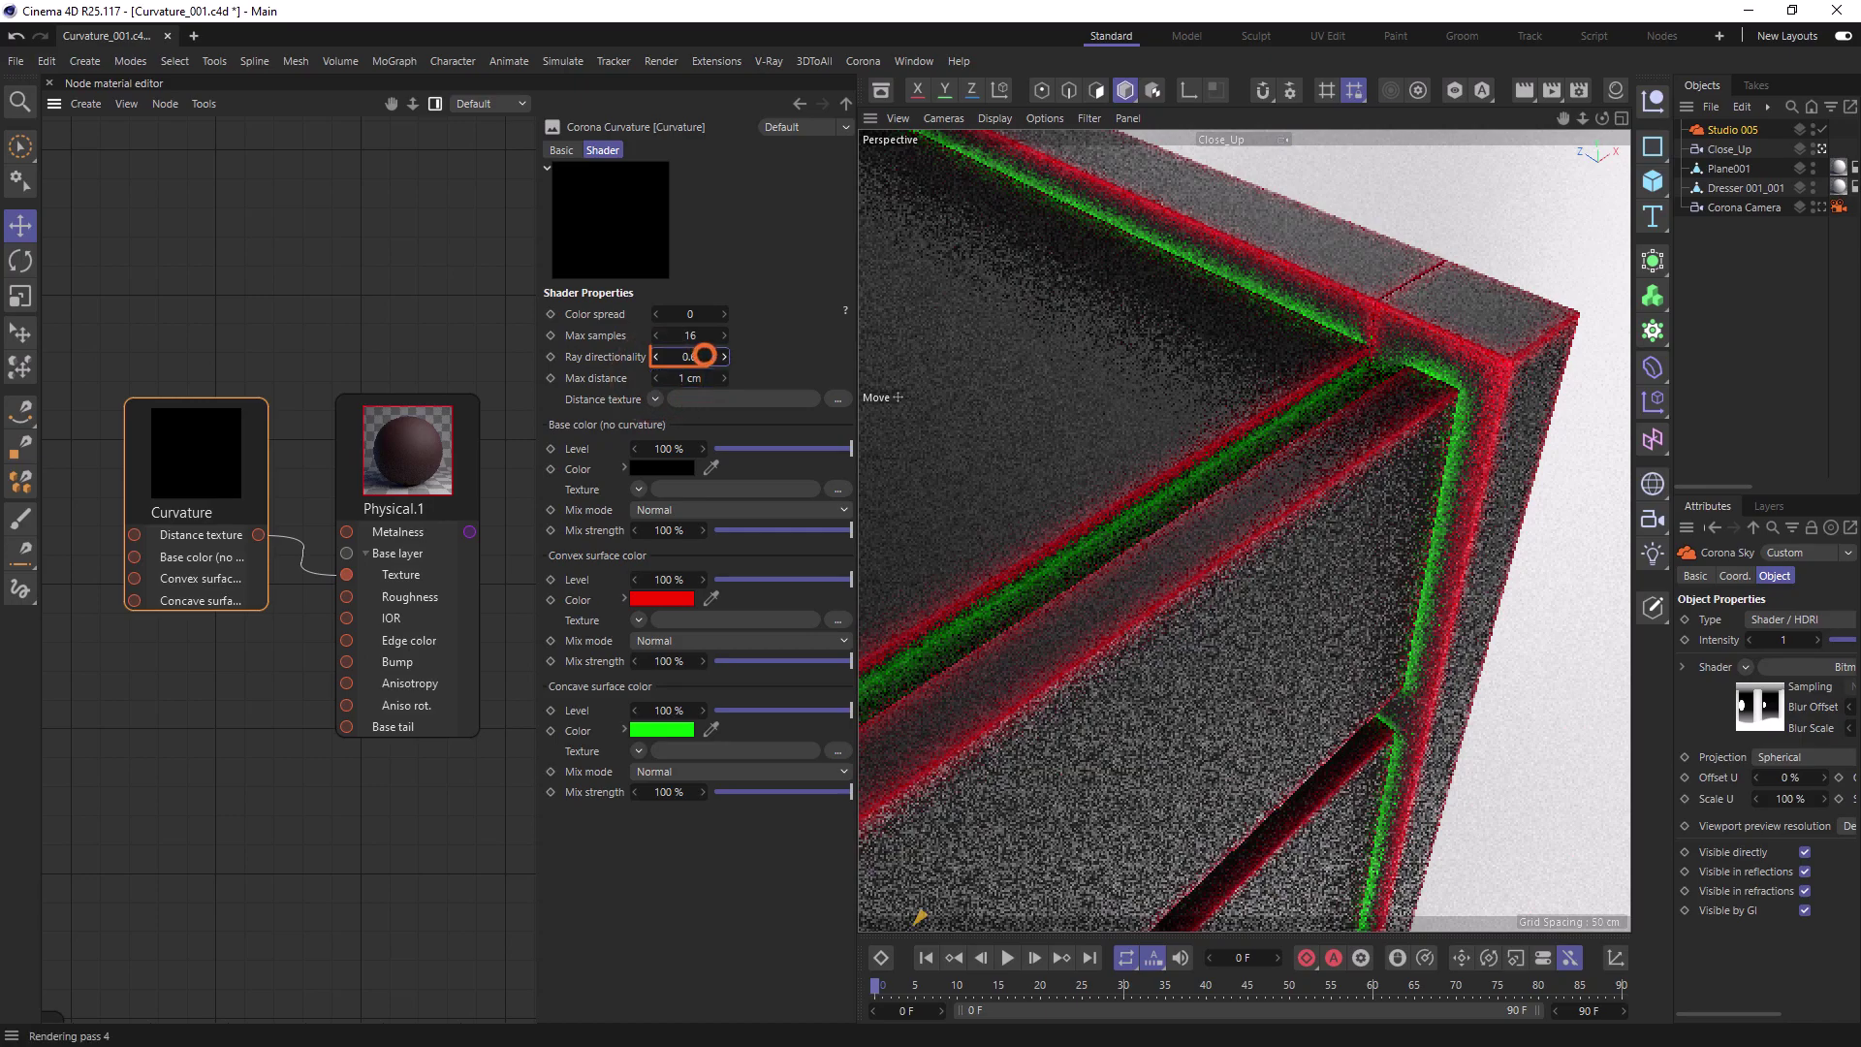
Set ray directionality to 0.6 and test colour spread, resetting it to default.
left_click_drag(695, 356, 699, 357)
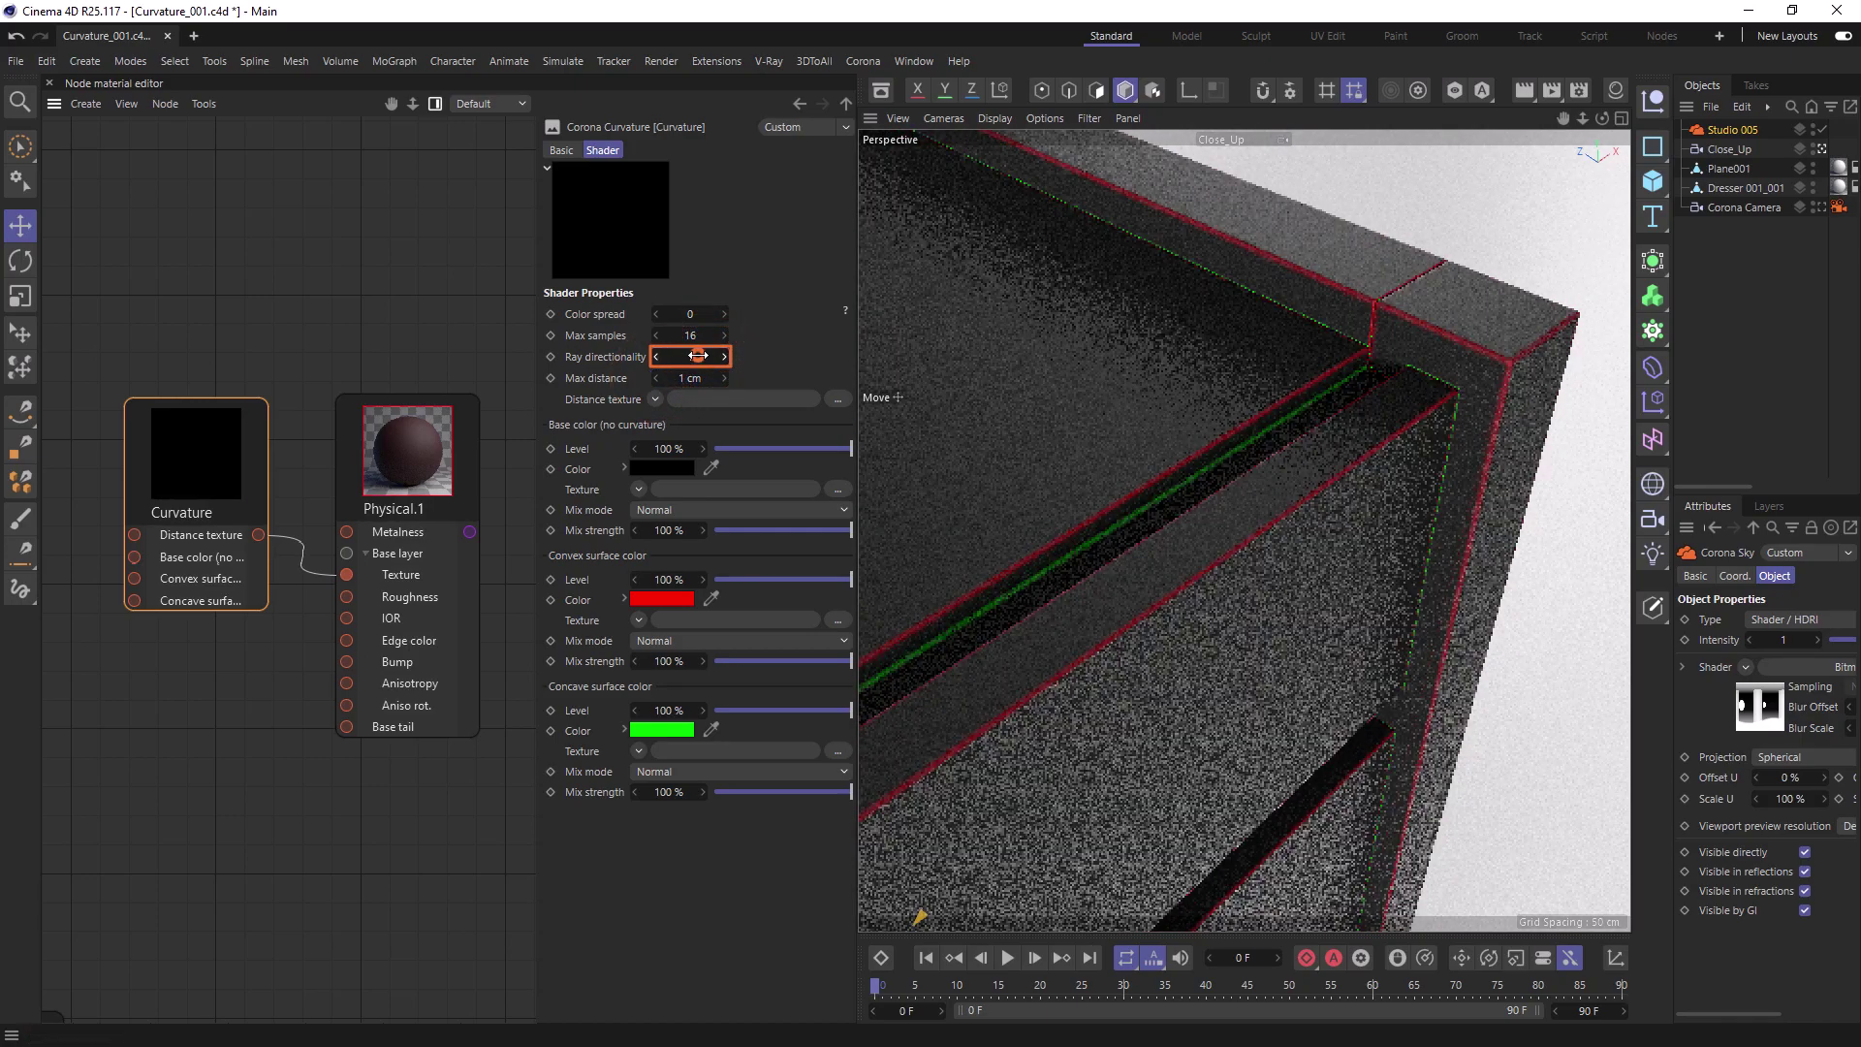
left_click(693, 356)
type("0.6")
key("Return")
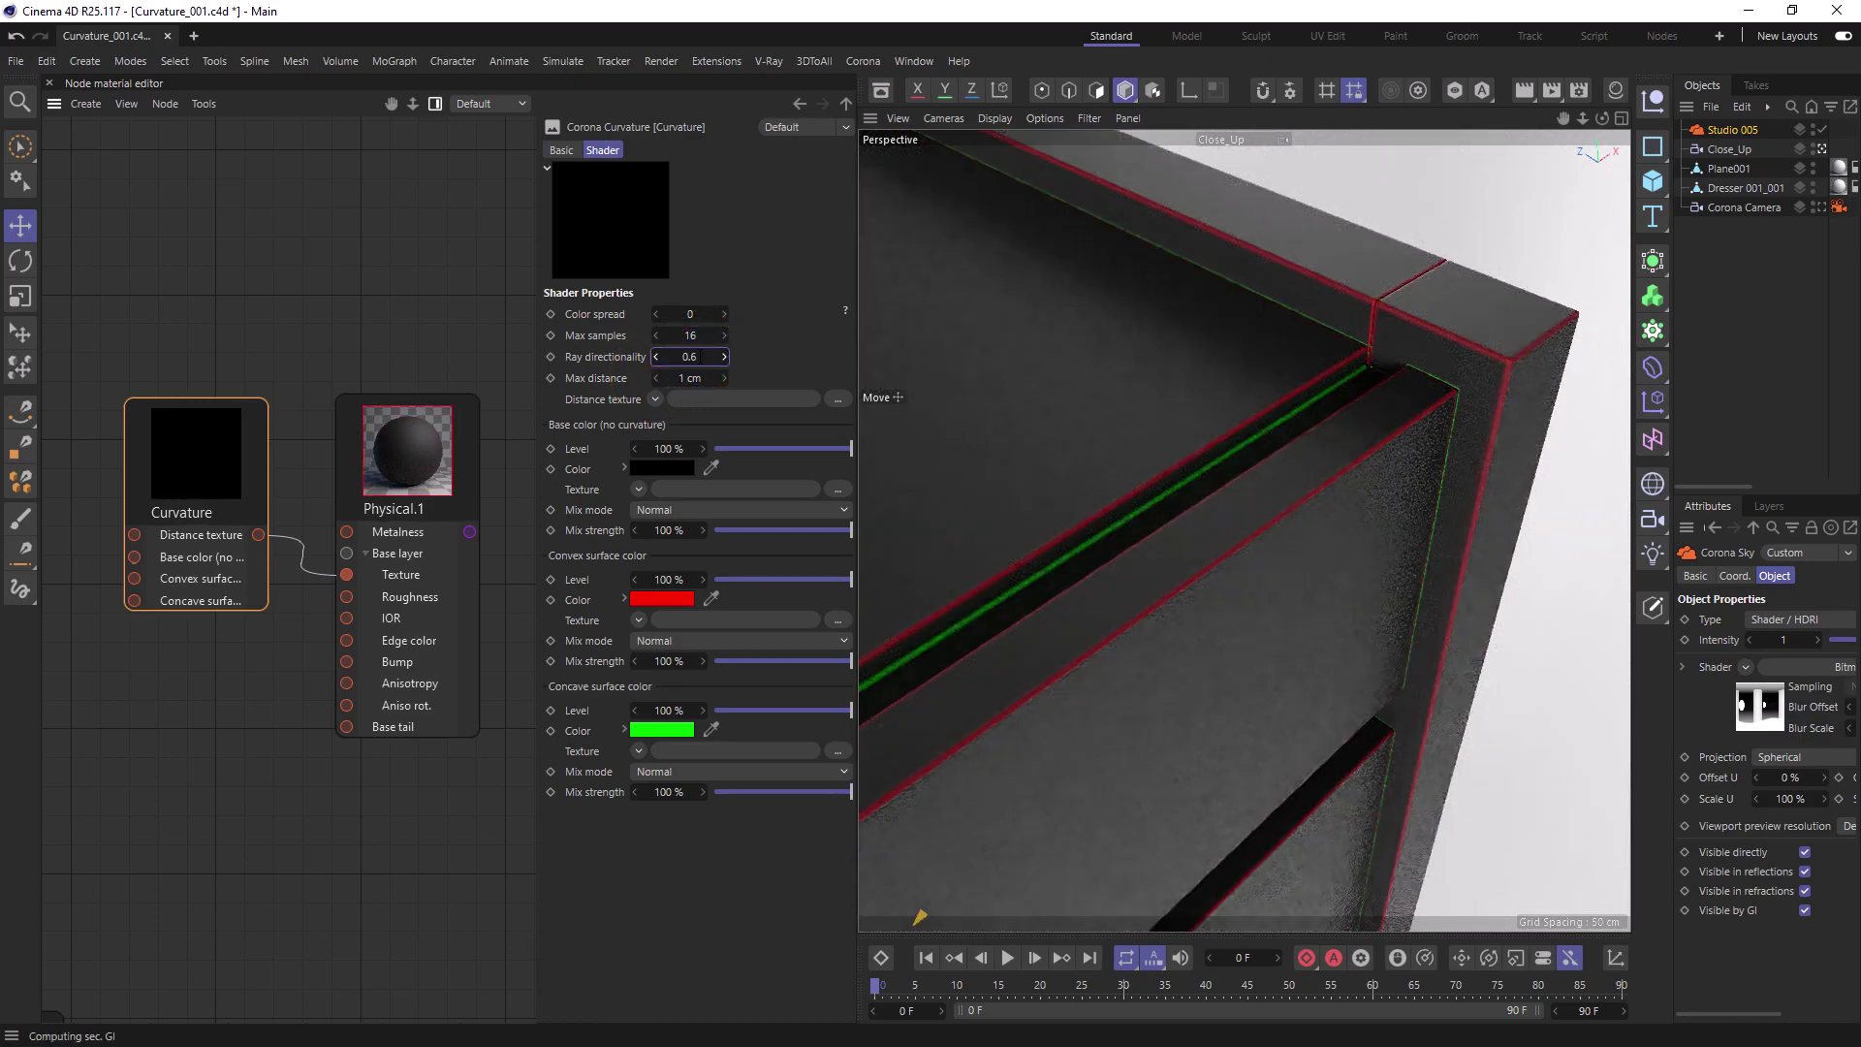
left_click(694, 316)
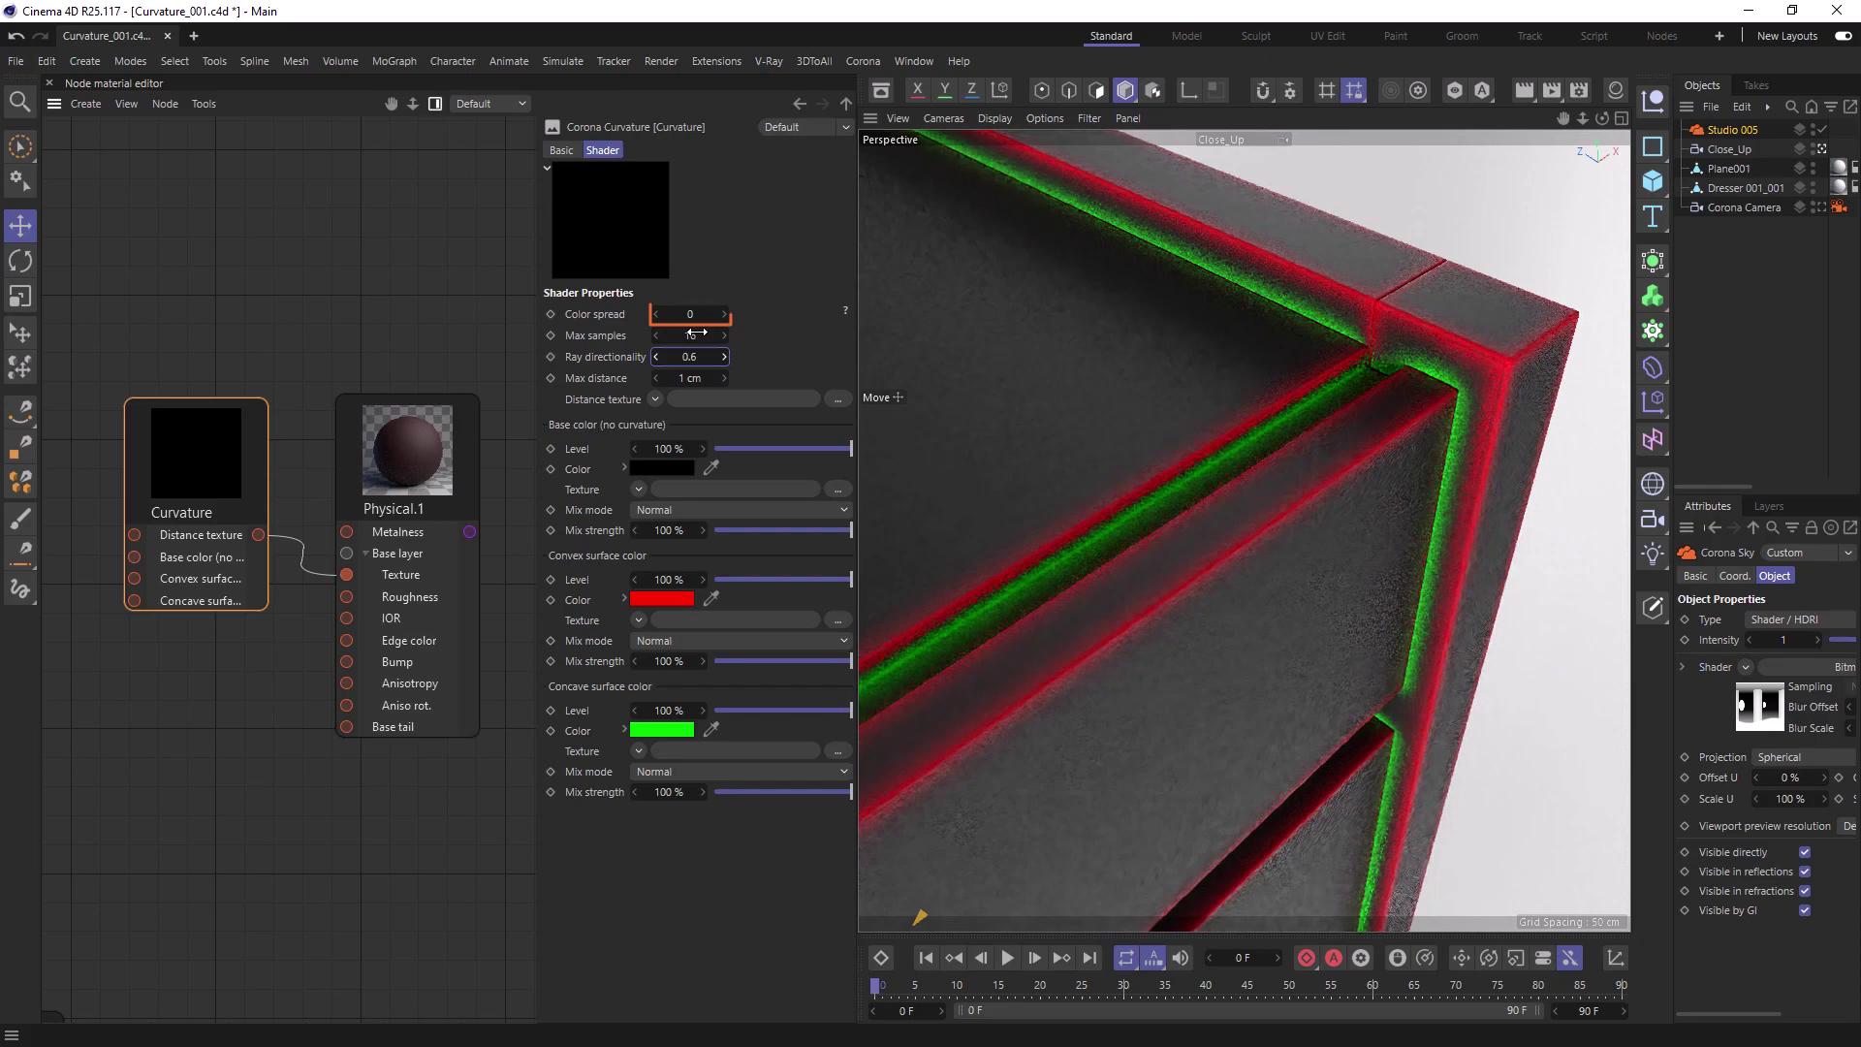
left_click_drag(692, 314, 681, 314)
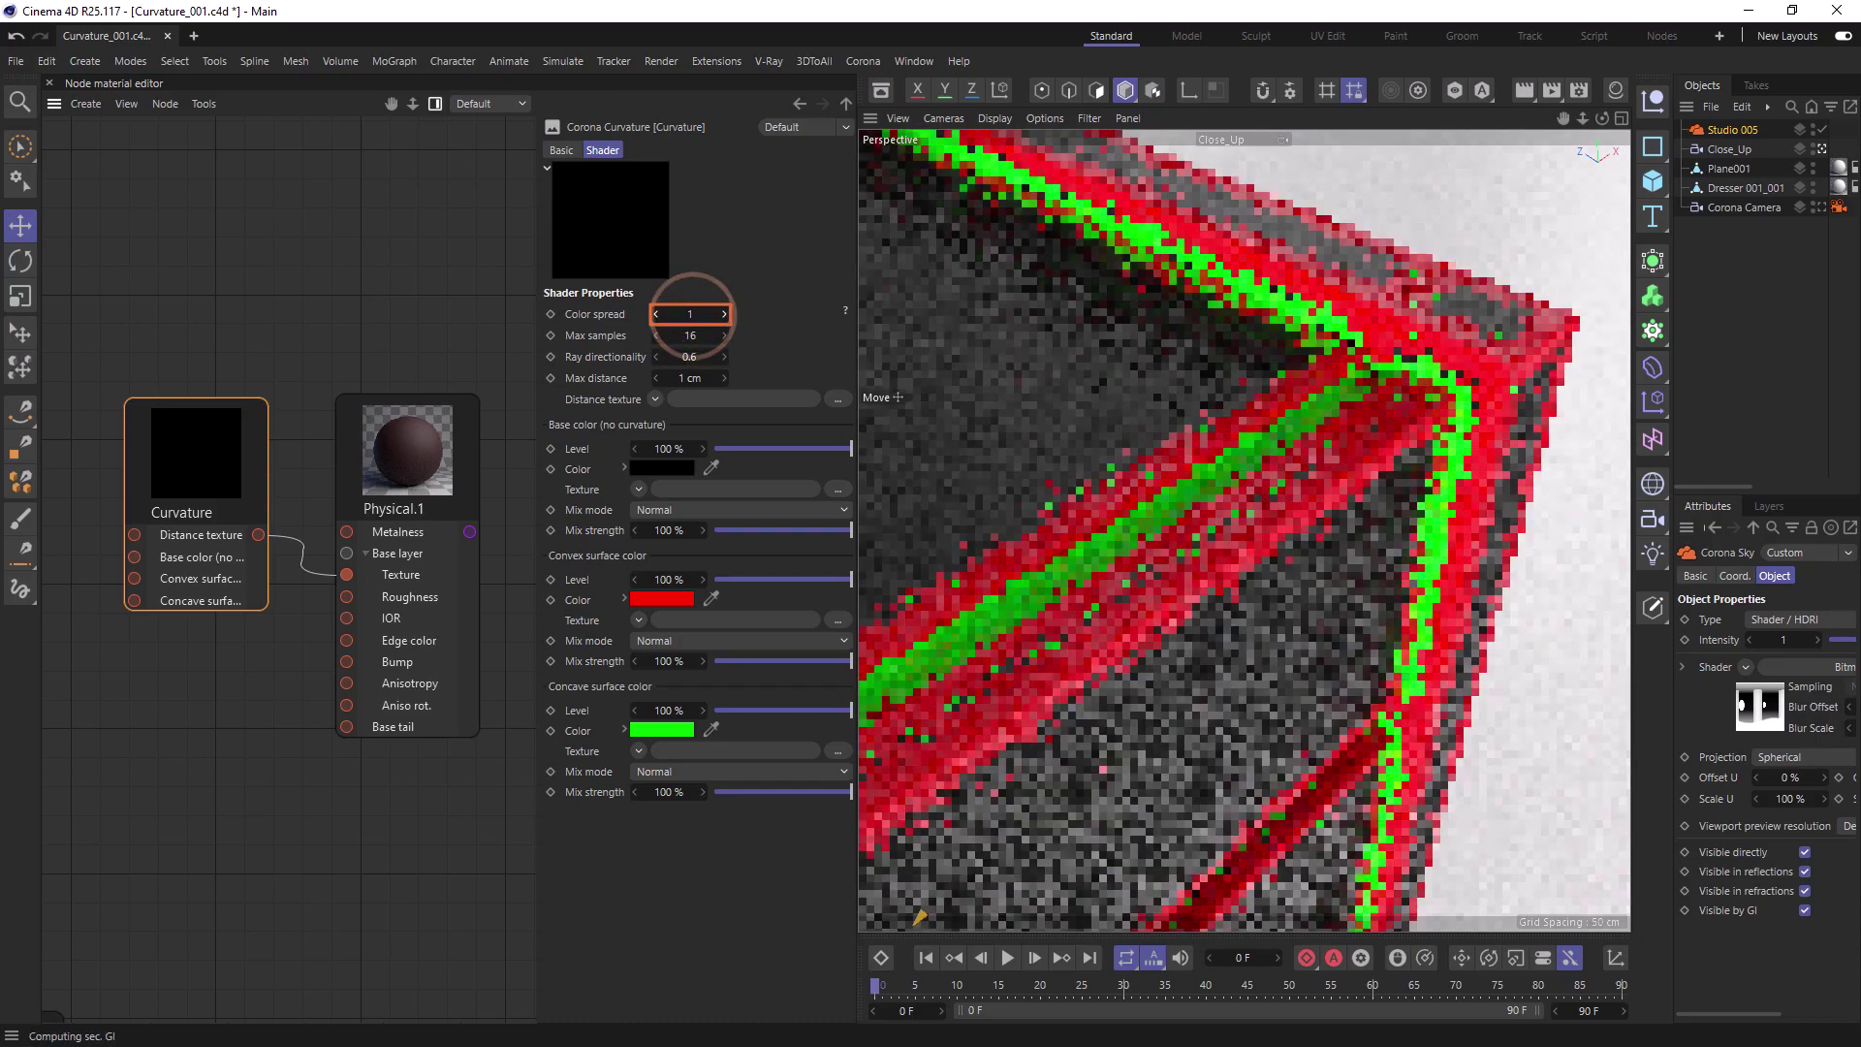
left_click(681, 315)
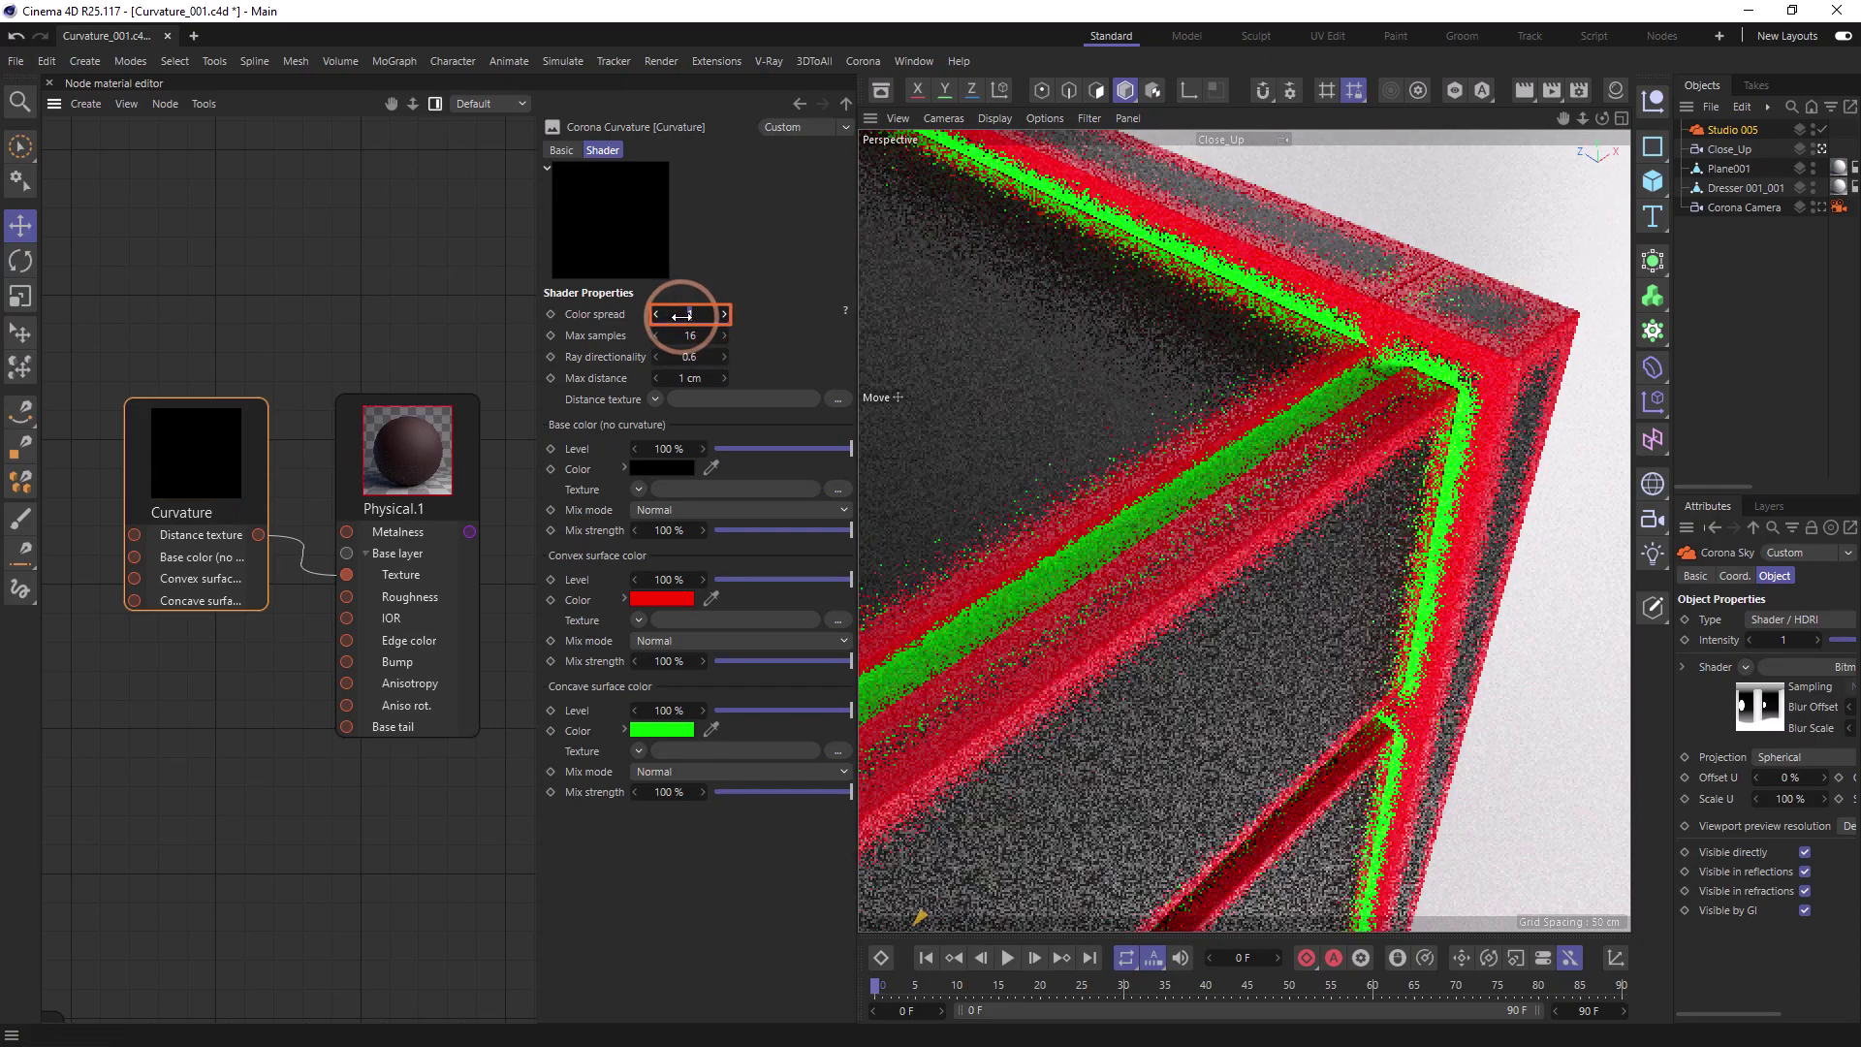
key("Return")
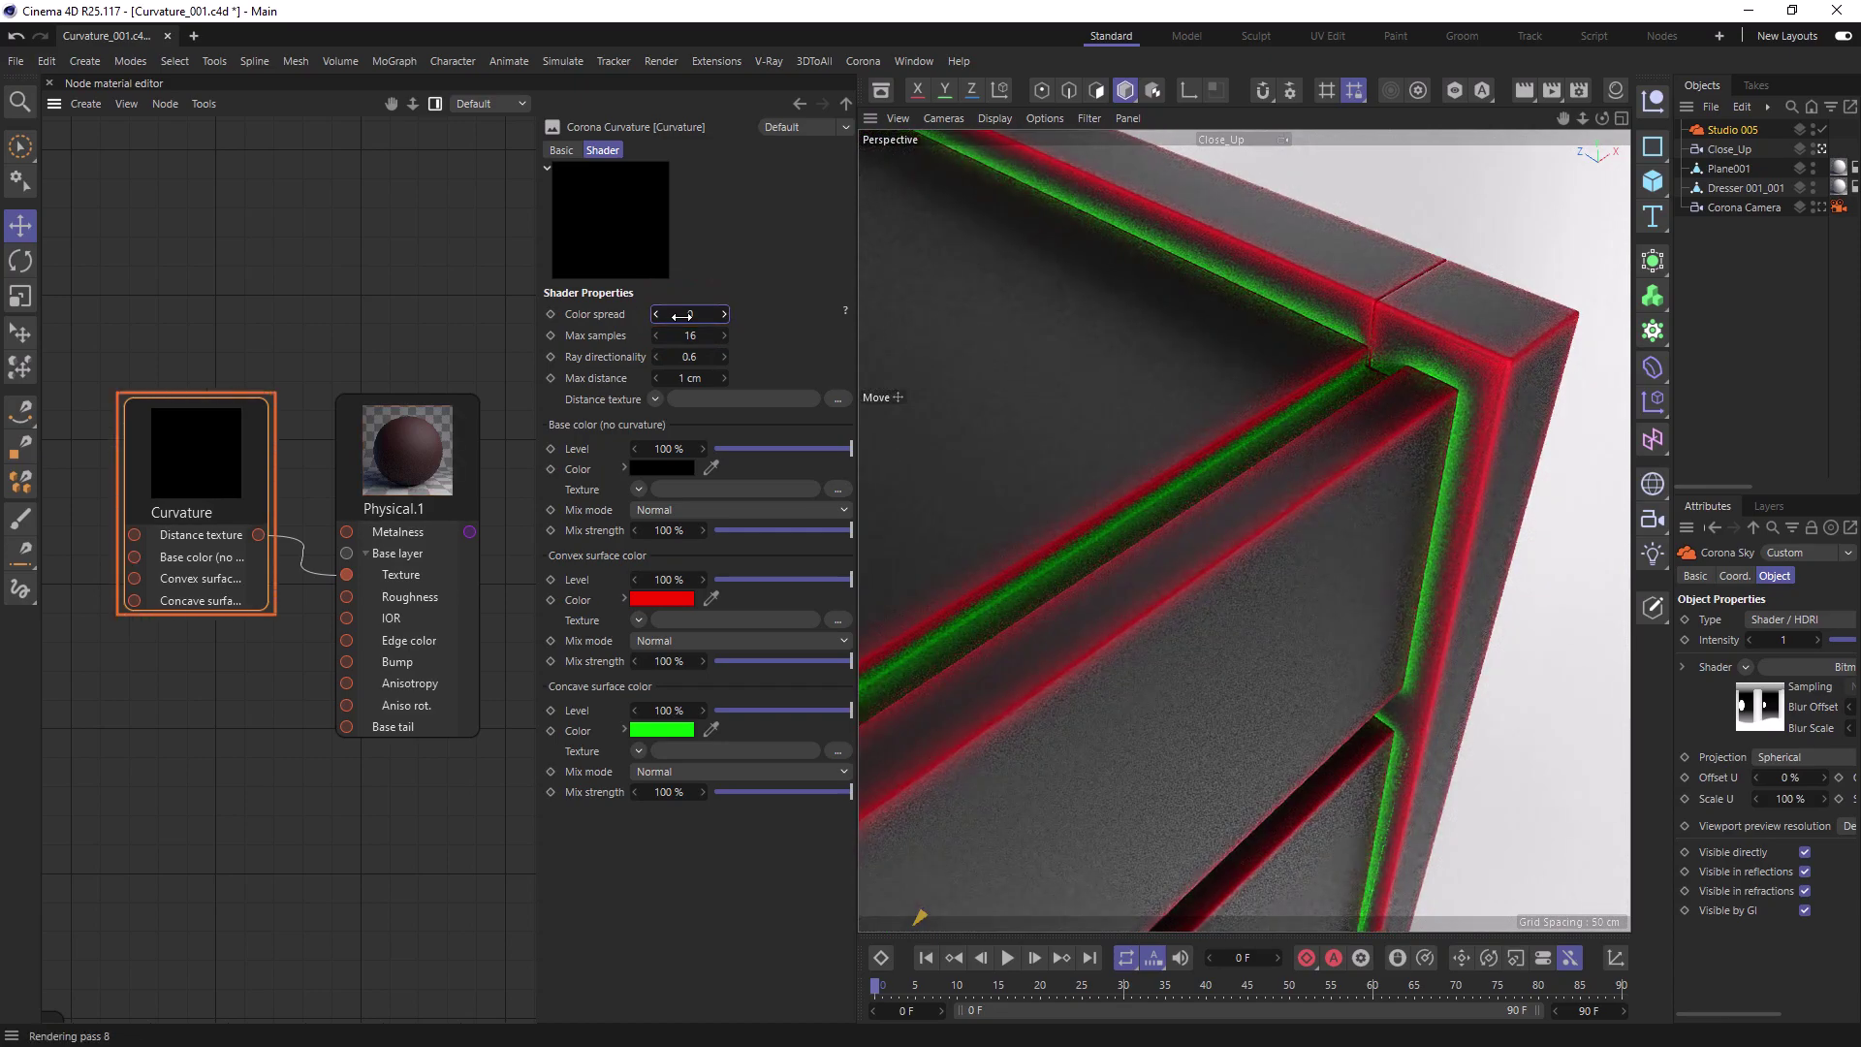
Wire the top, middle and bottom bitmaps to Curvature's base, convex and concave colours.
key("h")
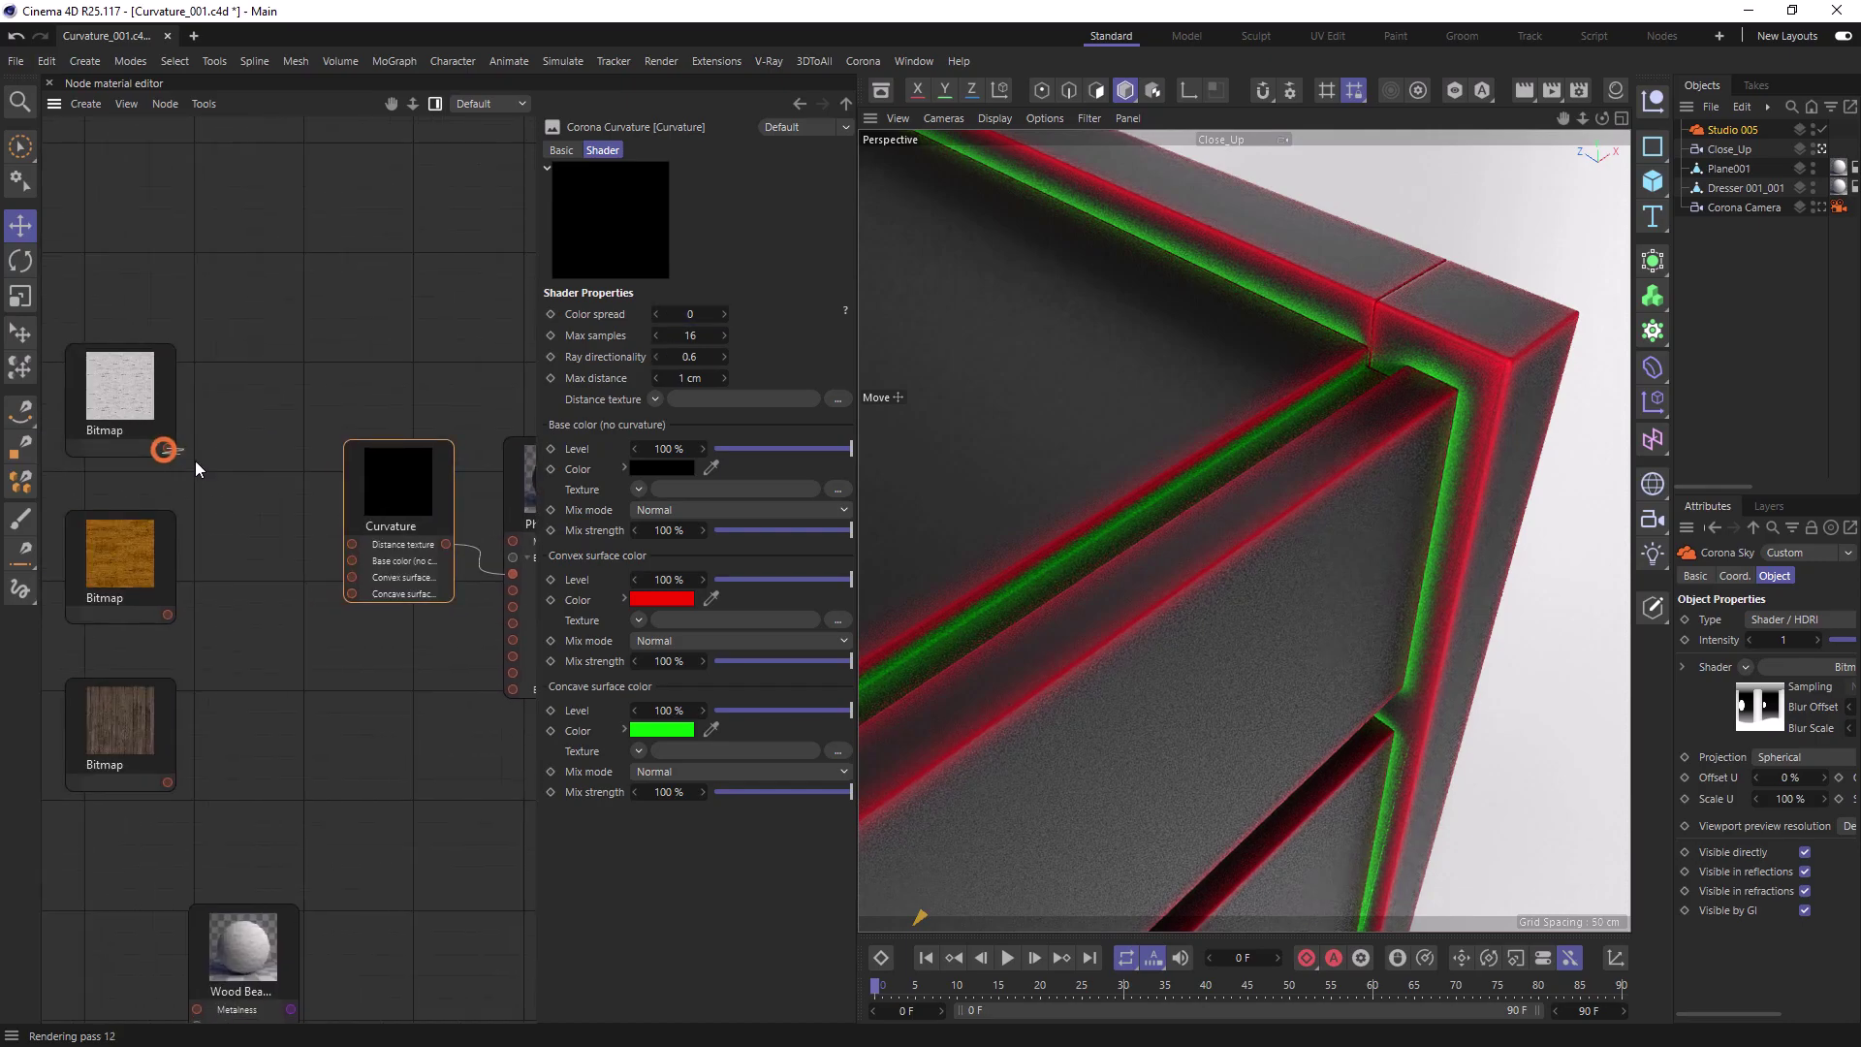
left_click_drag(168, 448, 349, 564)
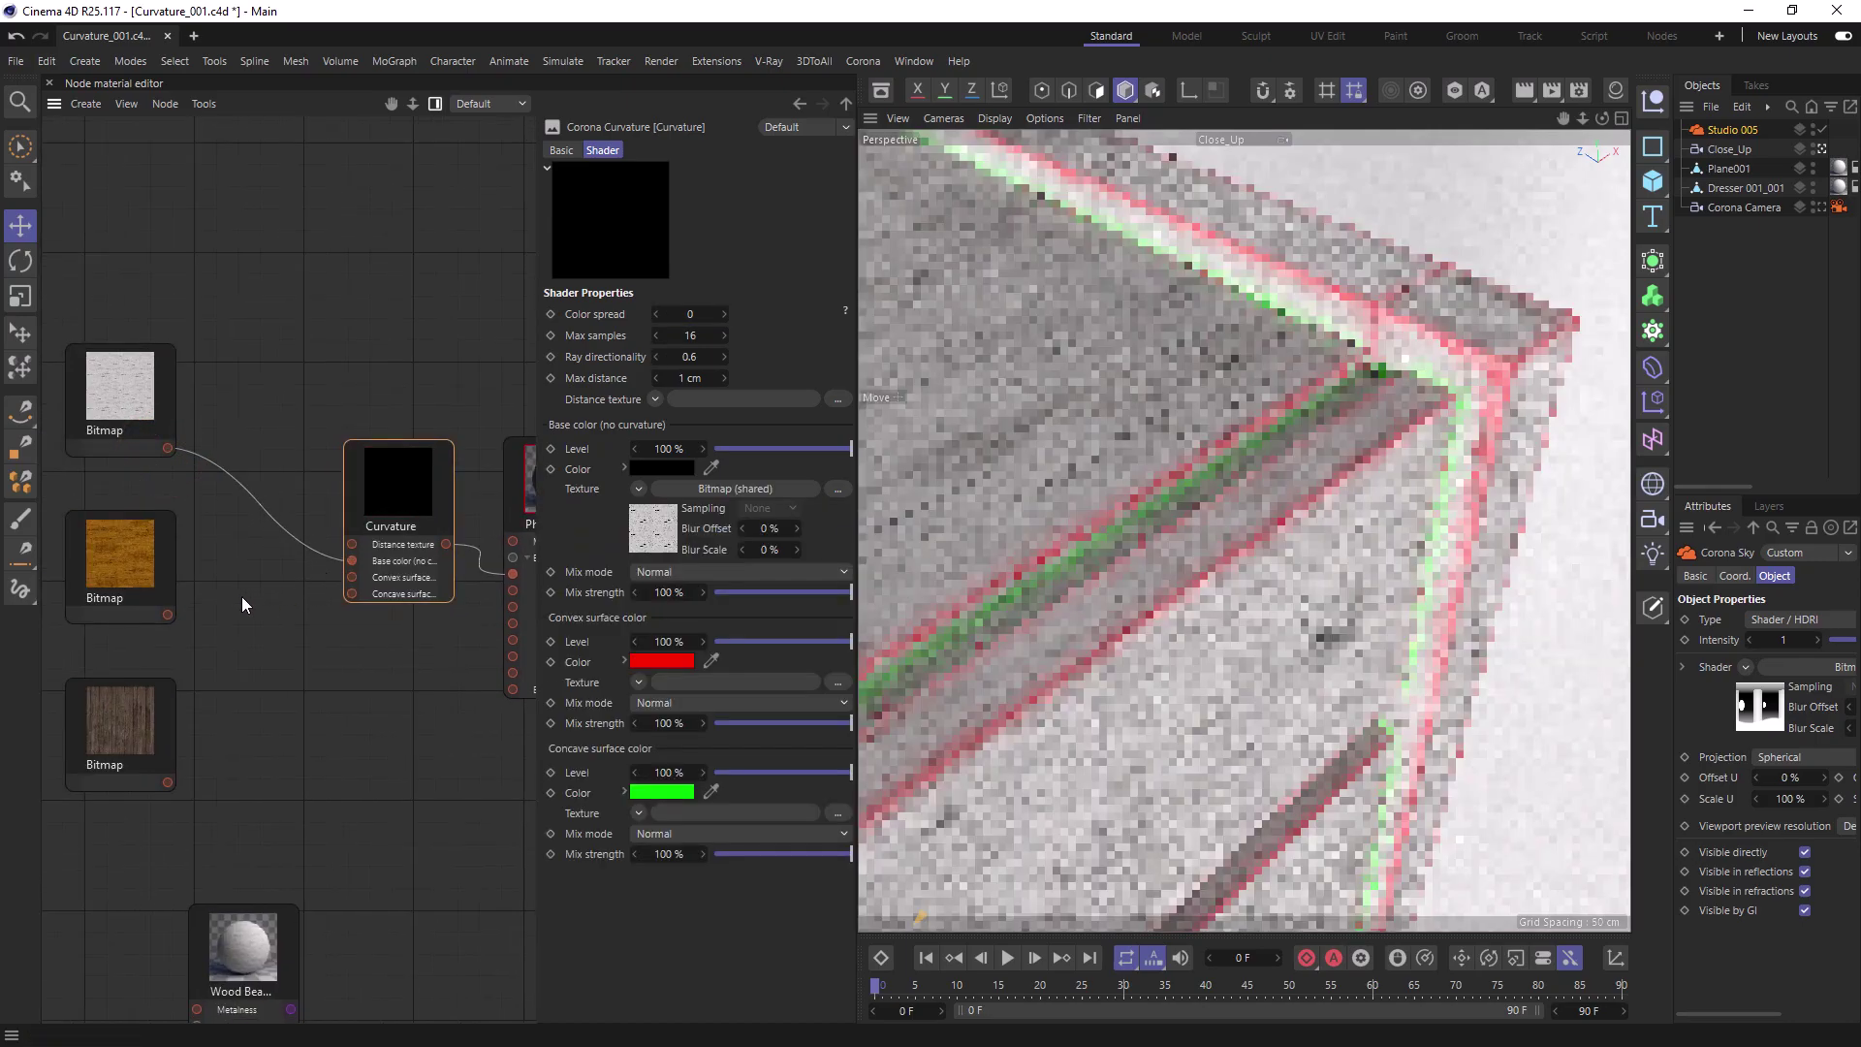
left_click_drag(168, 615, 351, 578)
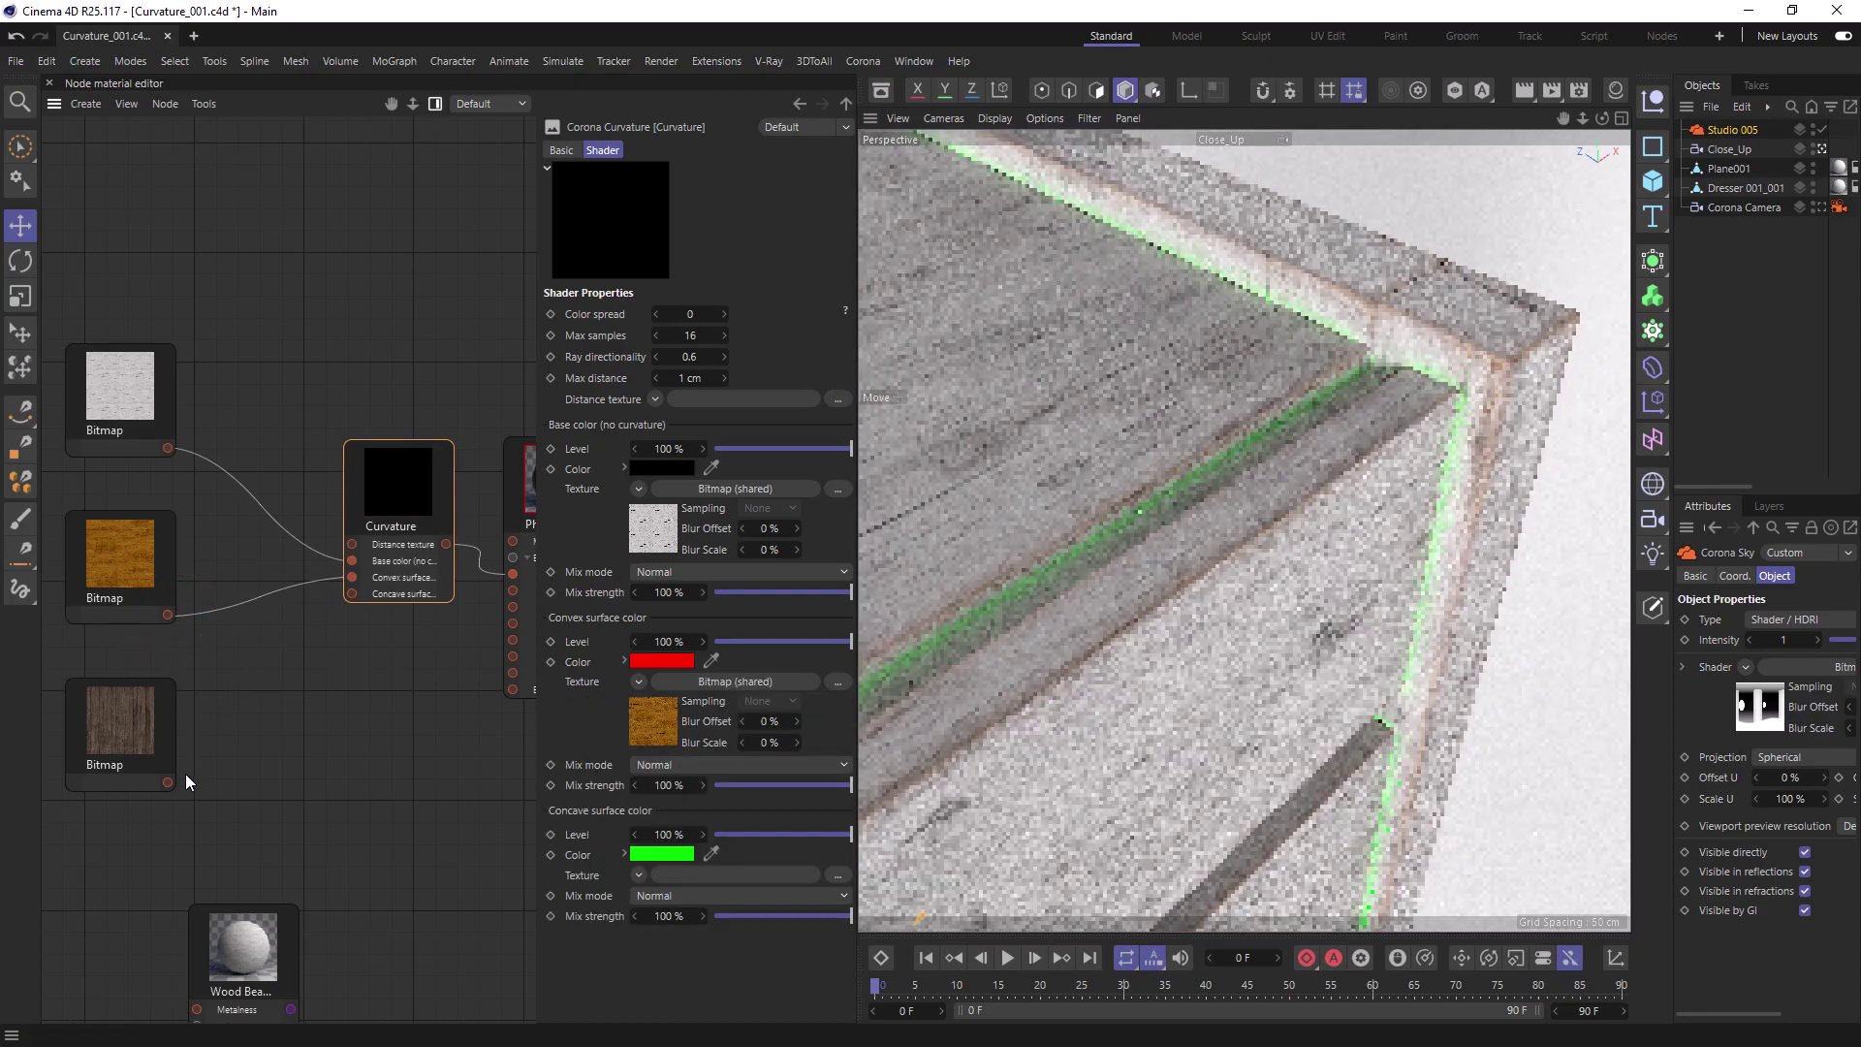
mouse_move(168, 782)
left_mouse_down()
mouse_move(333, 634)
mouse_move(349, 593)
left_mouse_up()
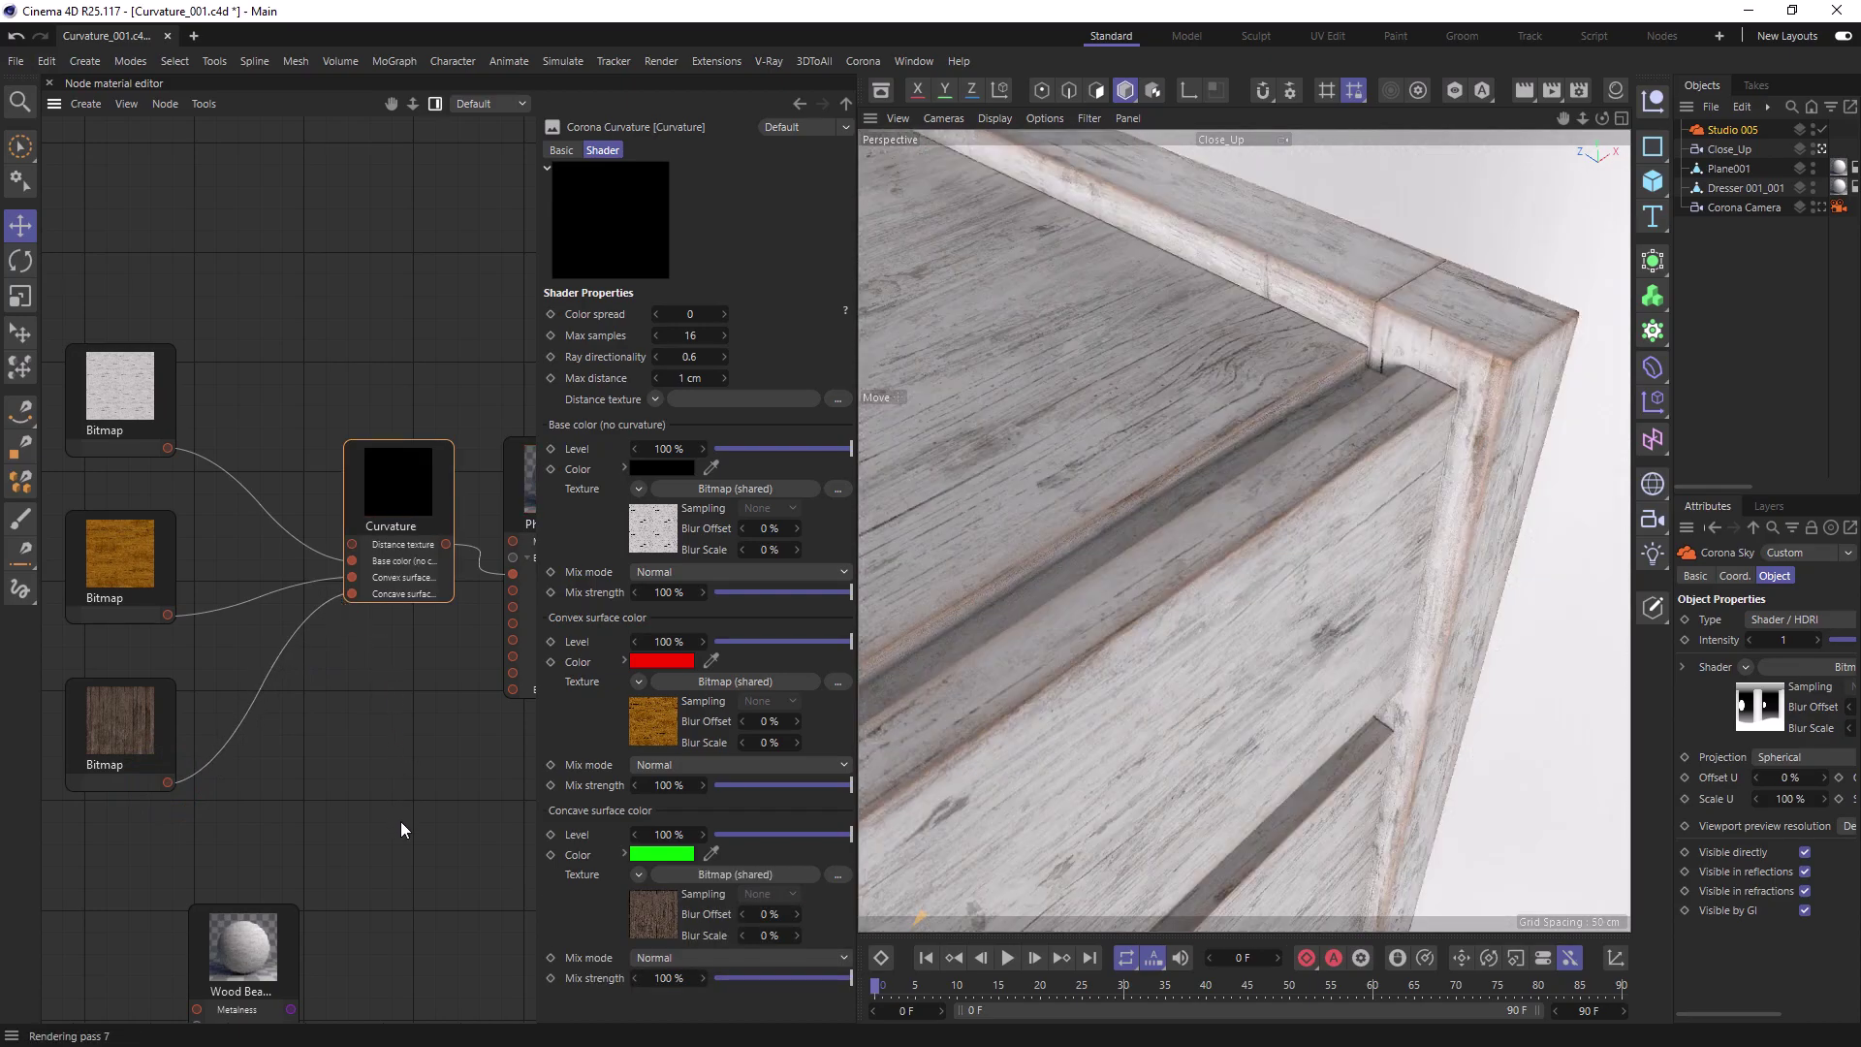
middle_click_drag(401, 821, 235, 490)
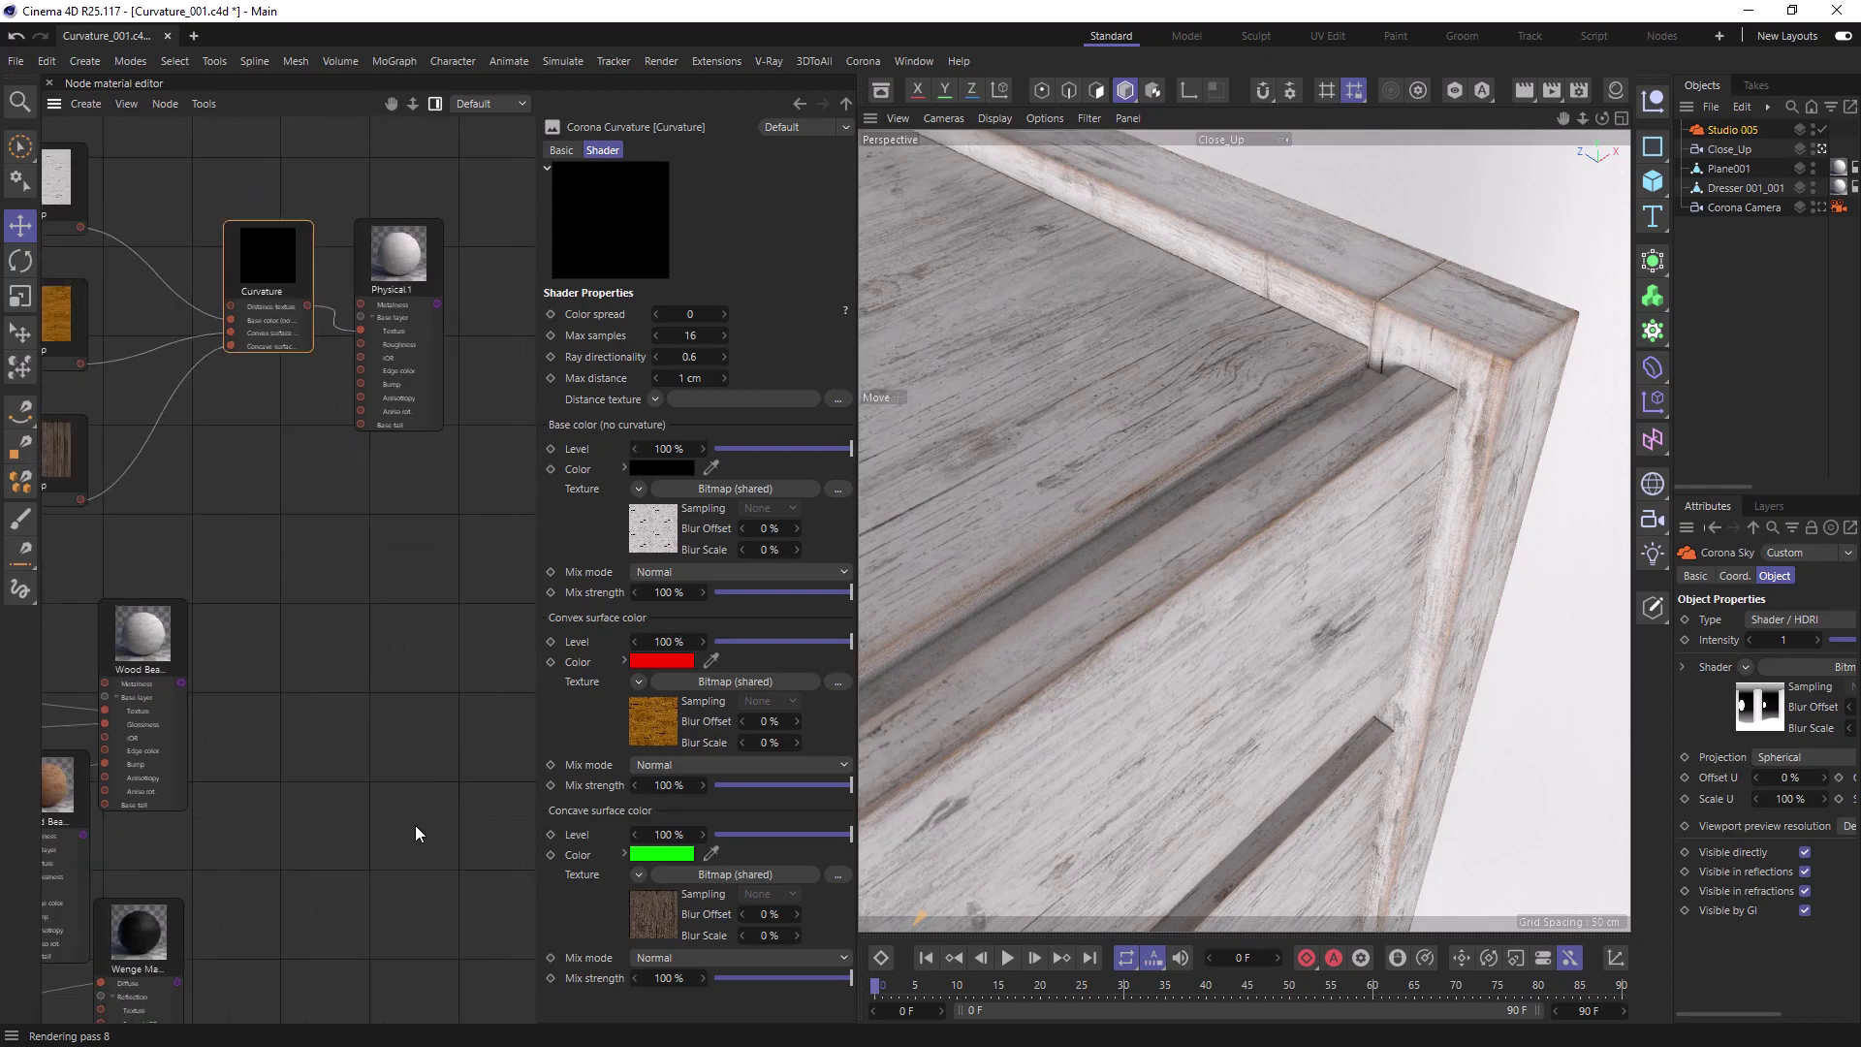
middle_click_drag(416, 830, 481, 698)
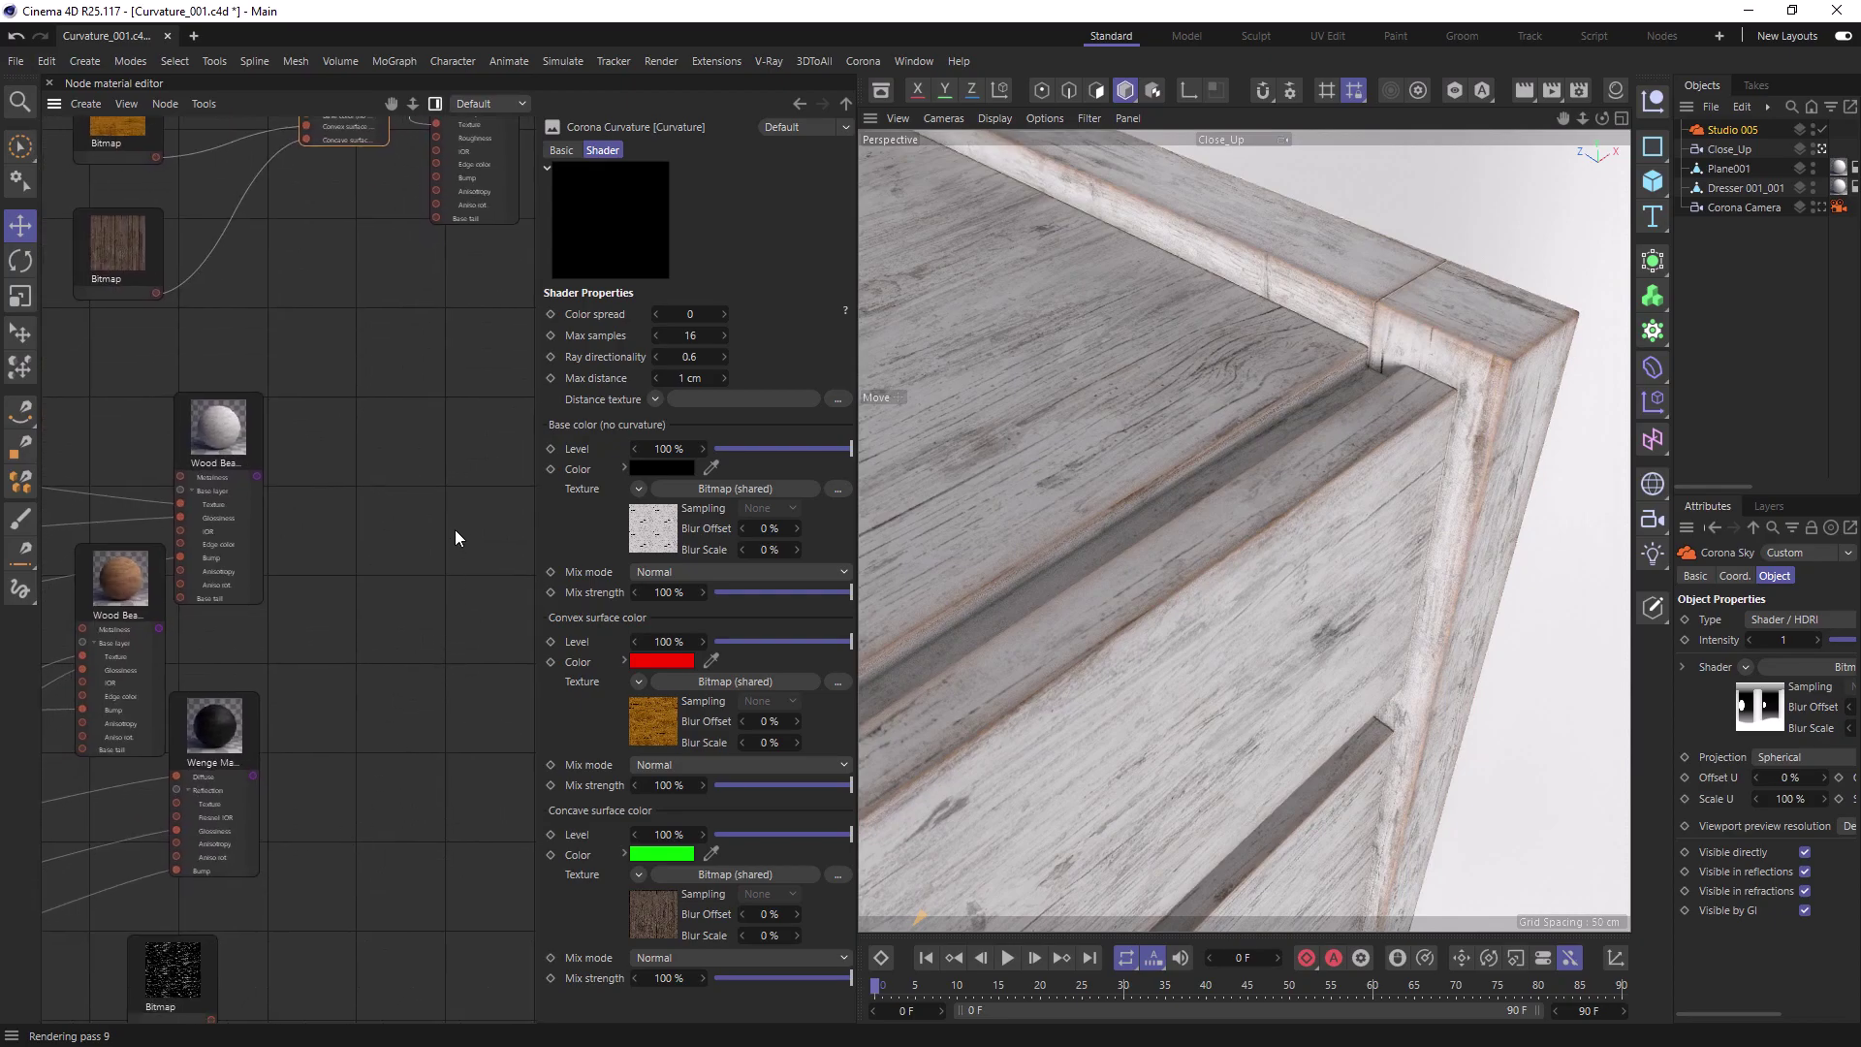
Create a Layered Material on the dresser: Wood Beam Painted base, brown wood as layer 1.
right_click(444, 572)
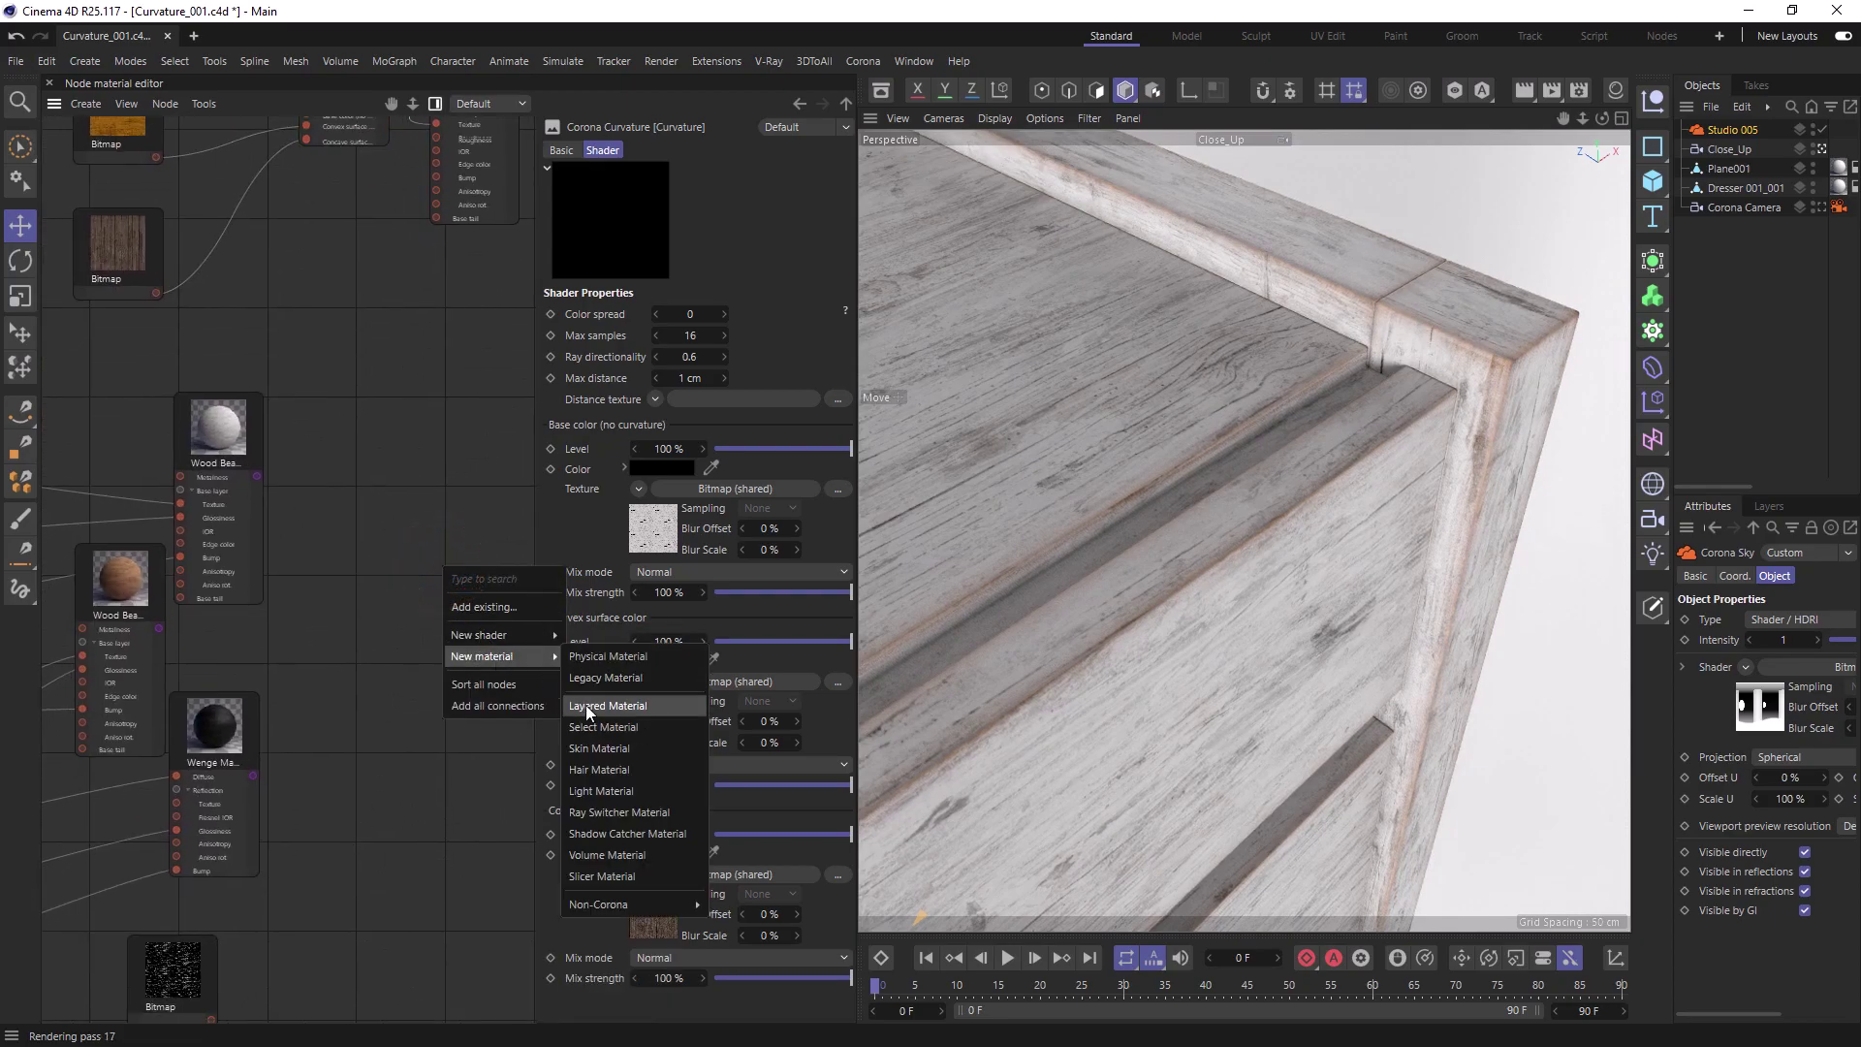
left_click(593, 709)
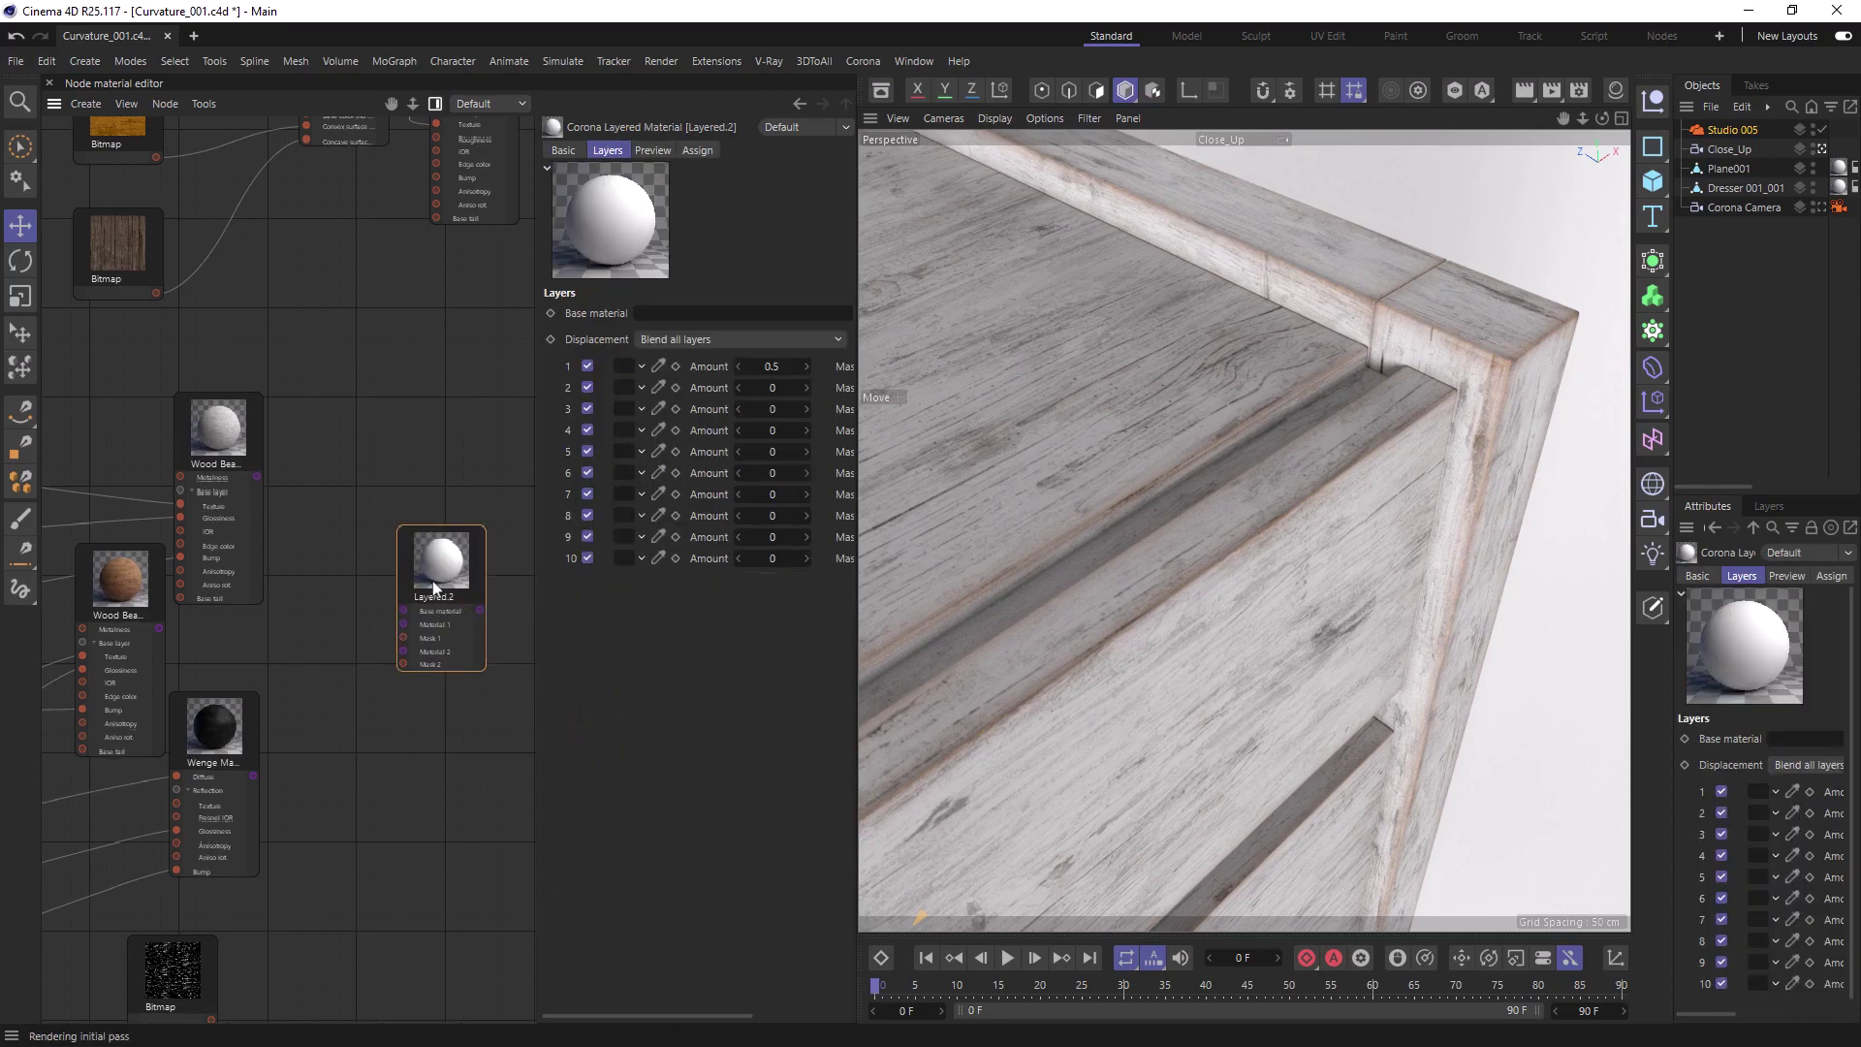
left_click_drag(257, 477, 403, 610)
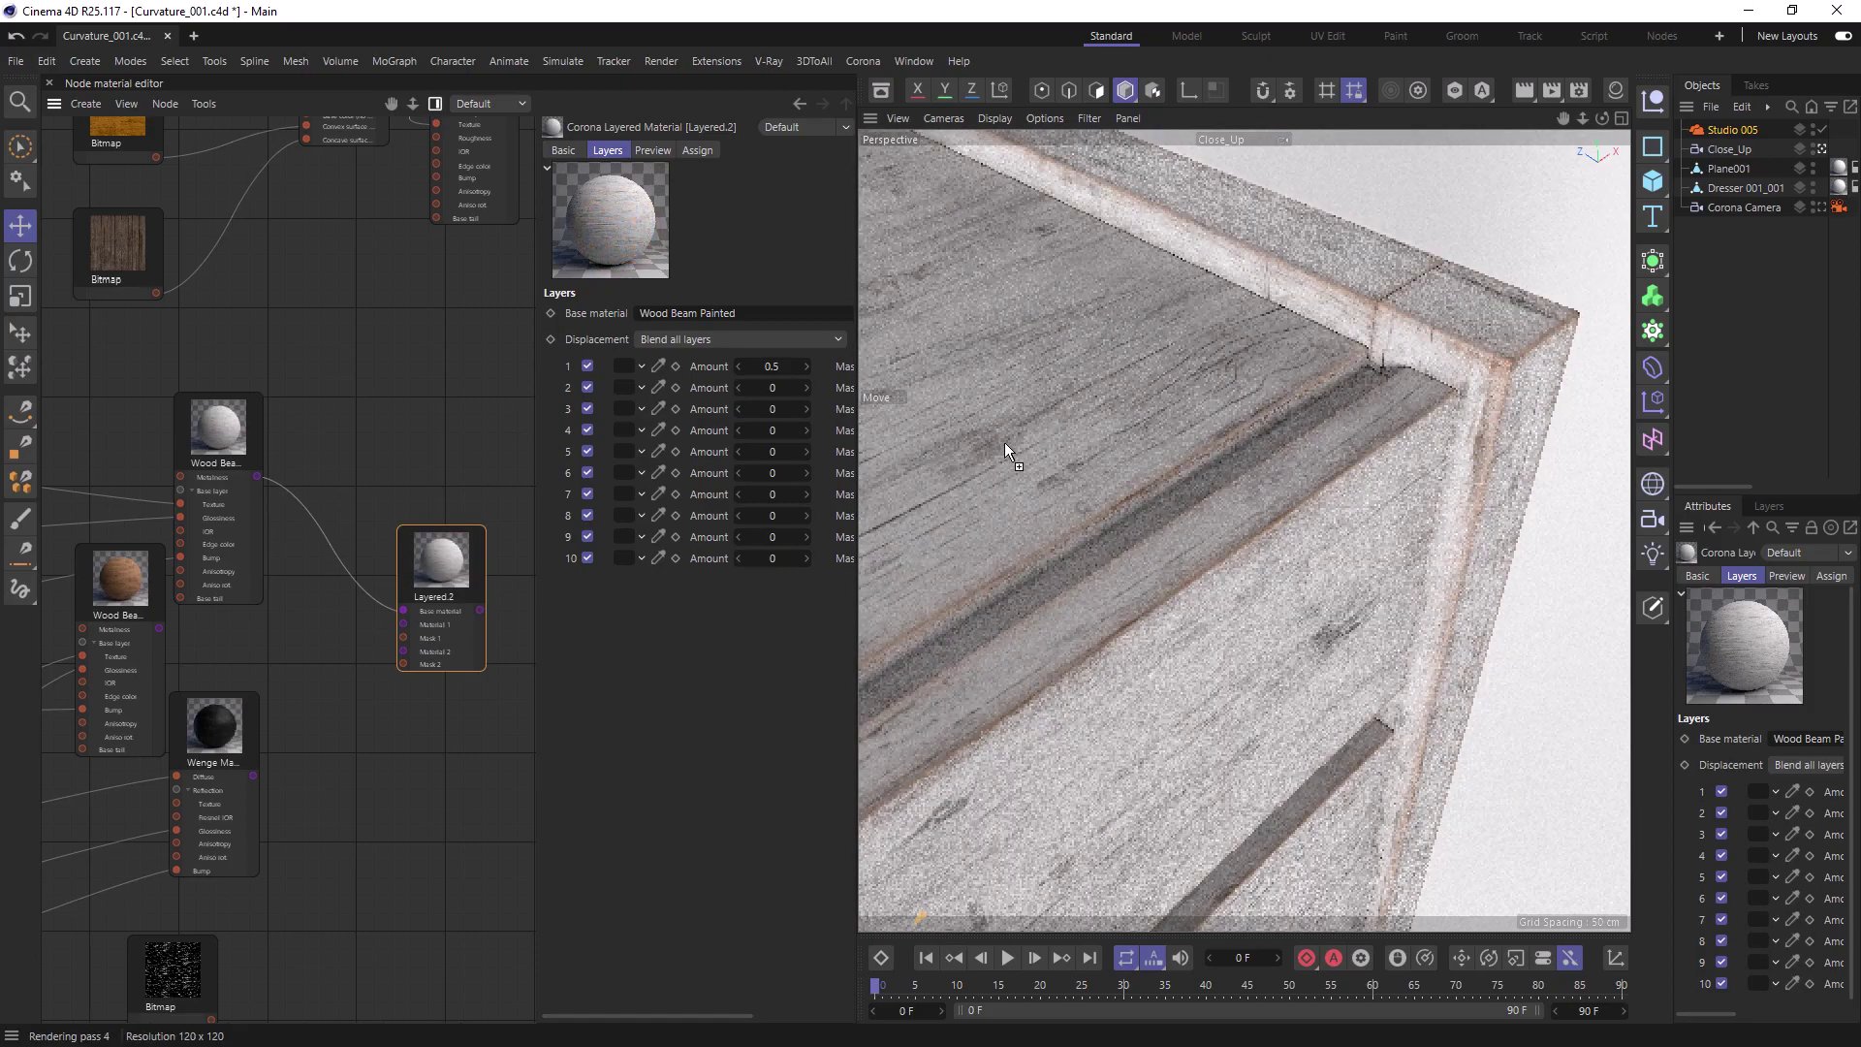
left_click_drag(620, 231, 1006, 442)
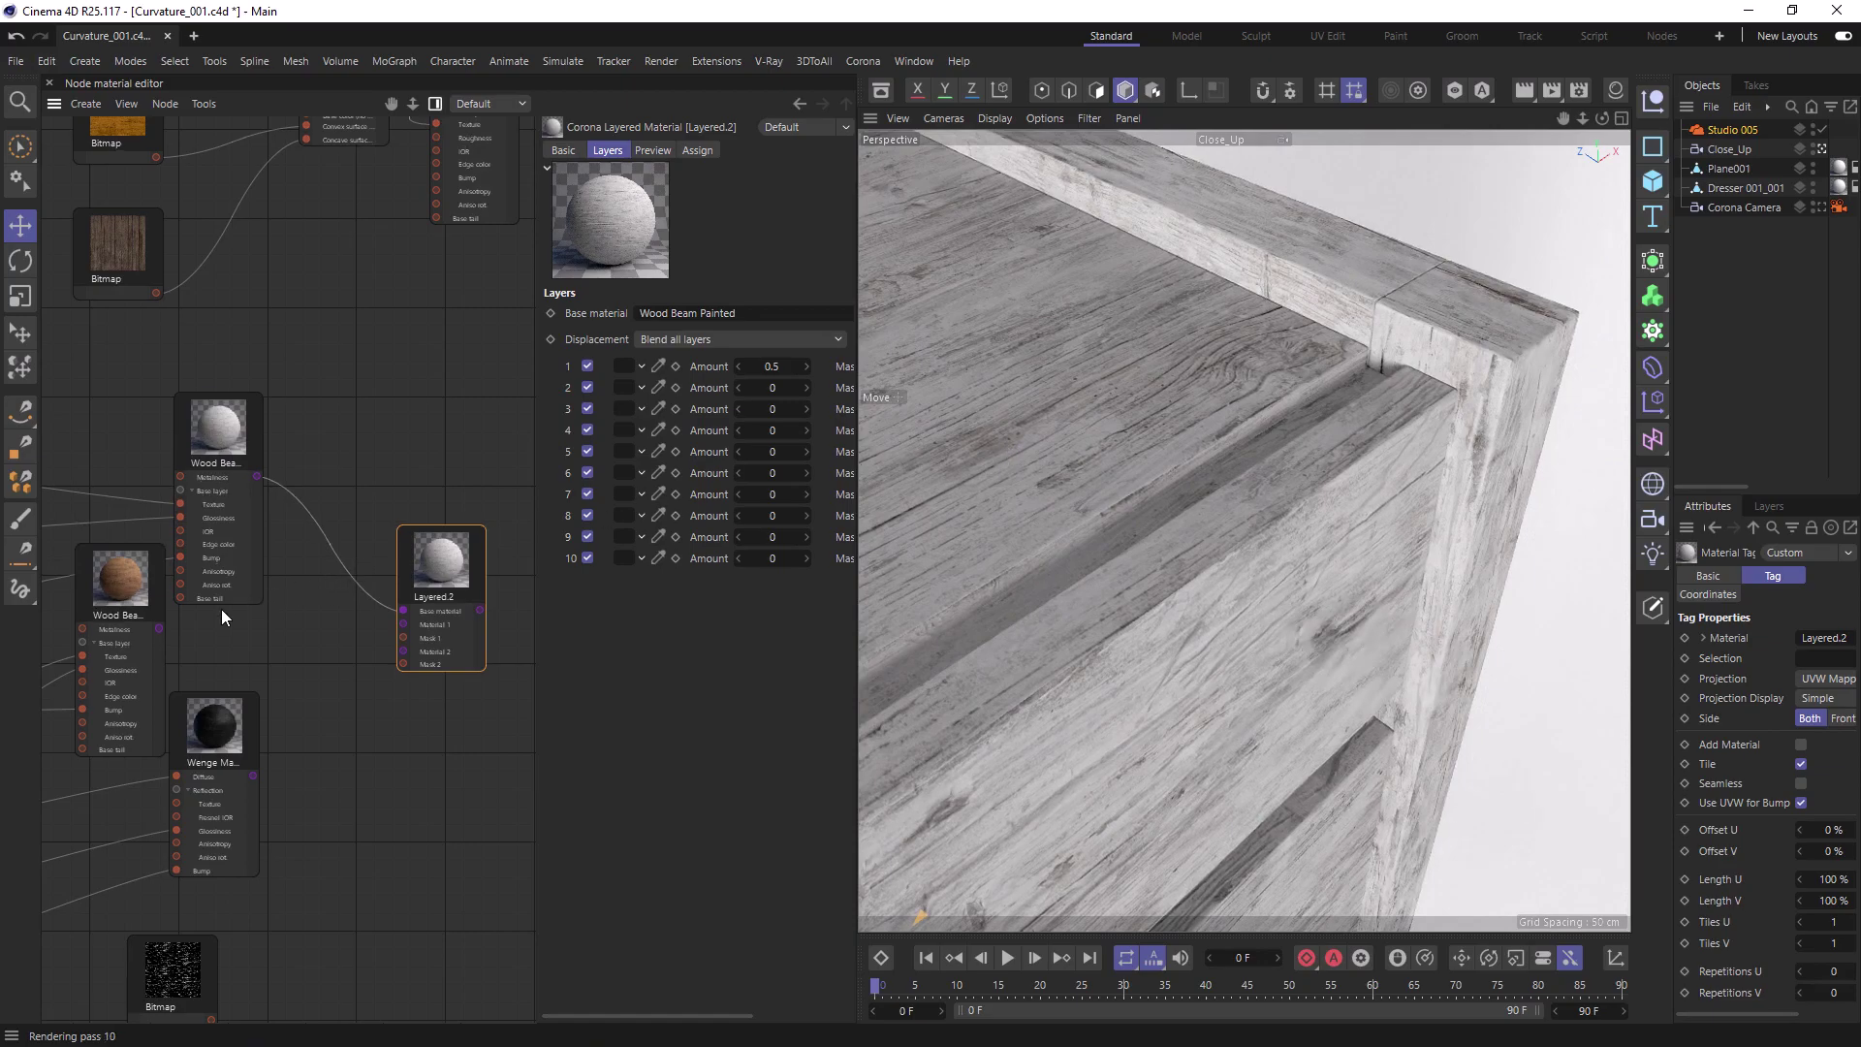
left_click_drag(160, 628, 404, 622)
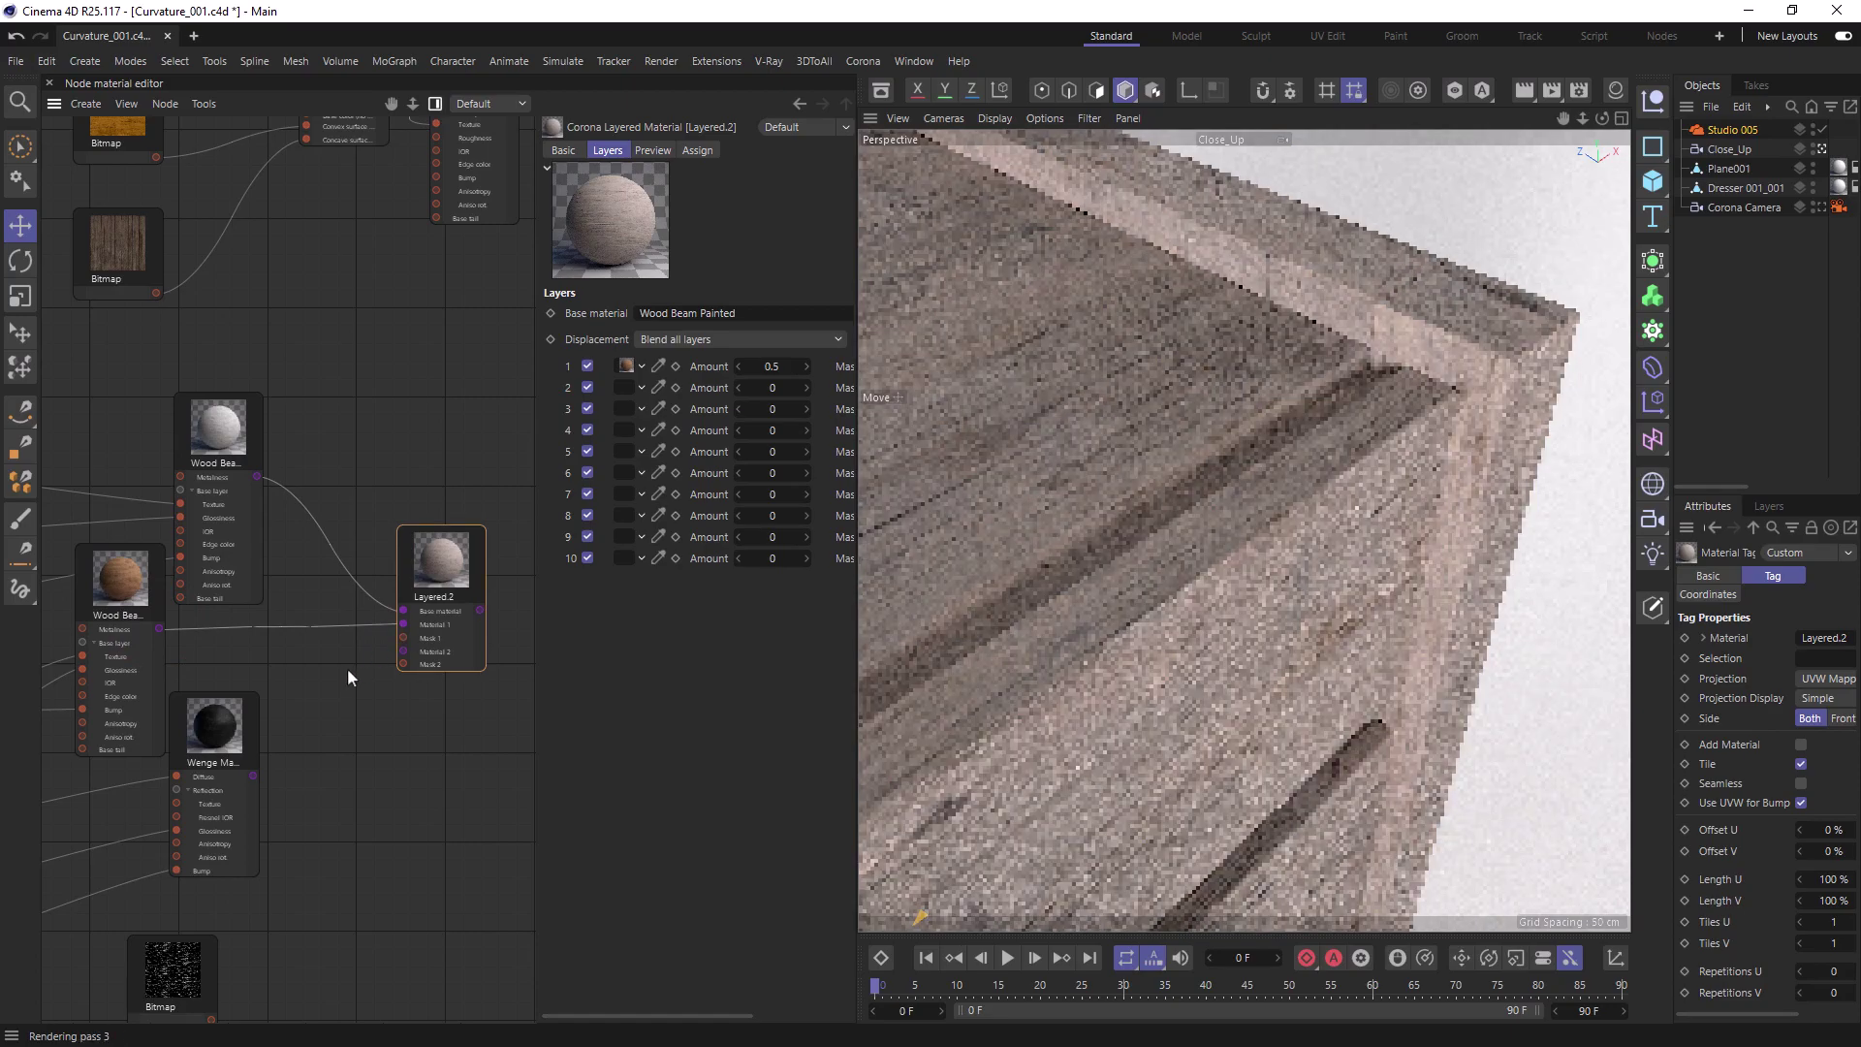
Add a Curvature shader and connect it as the layered material's Mask 1.
right_click(336, 686)
mouse_move(367, 751)
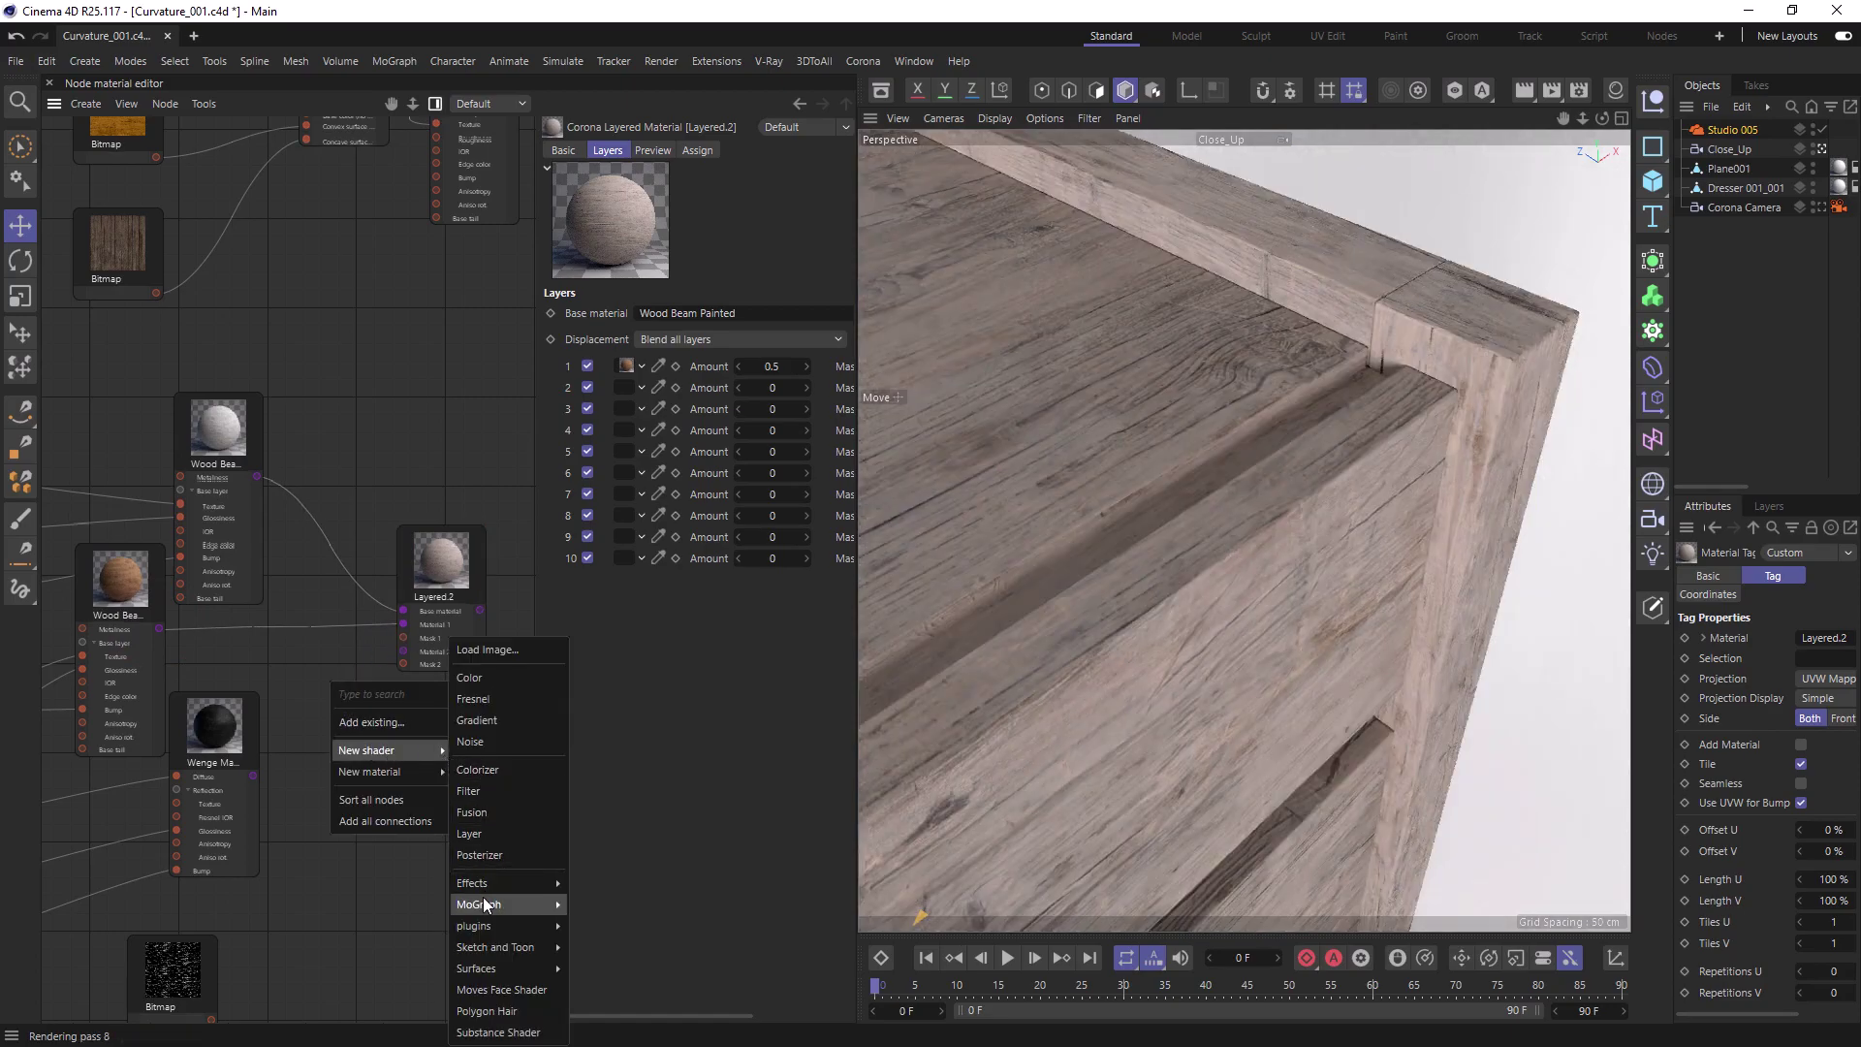
mouse_move(591, 926)
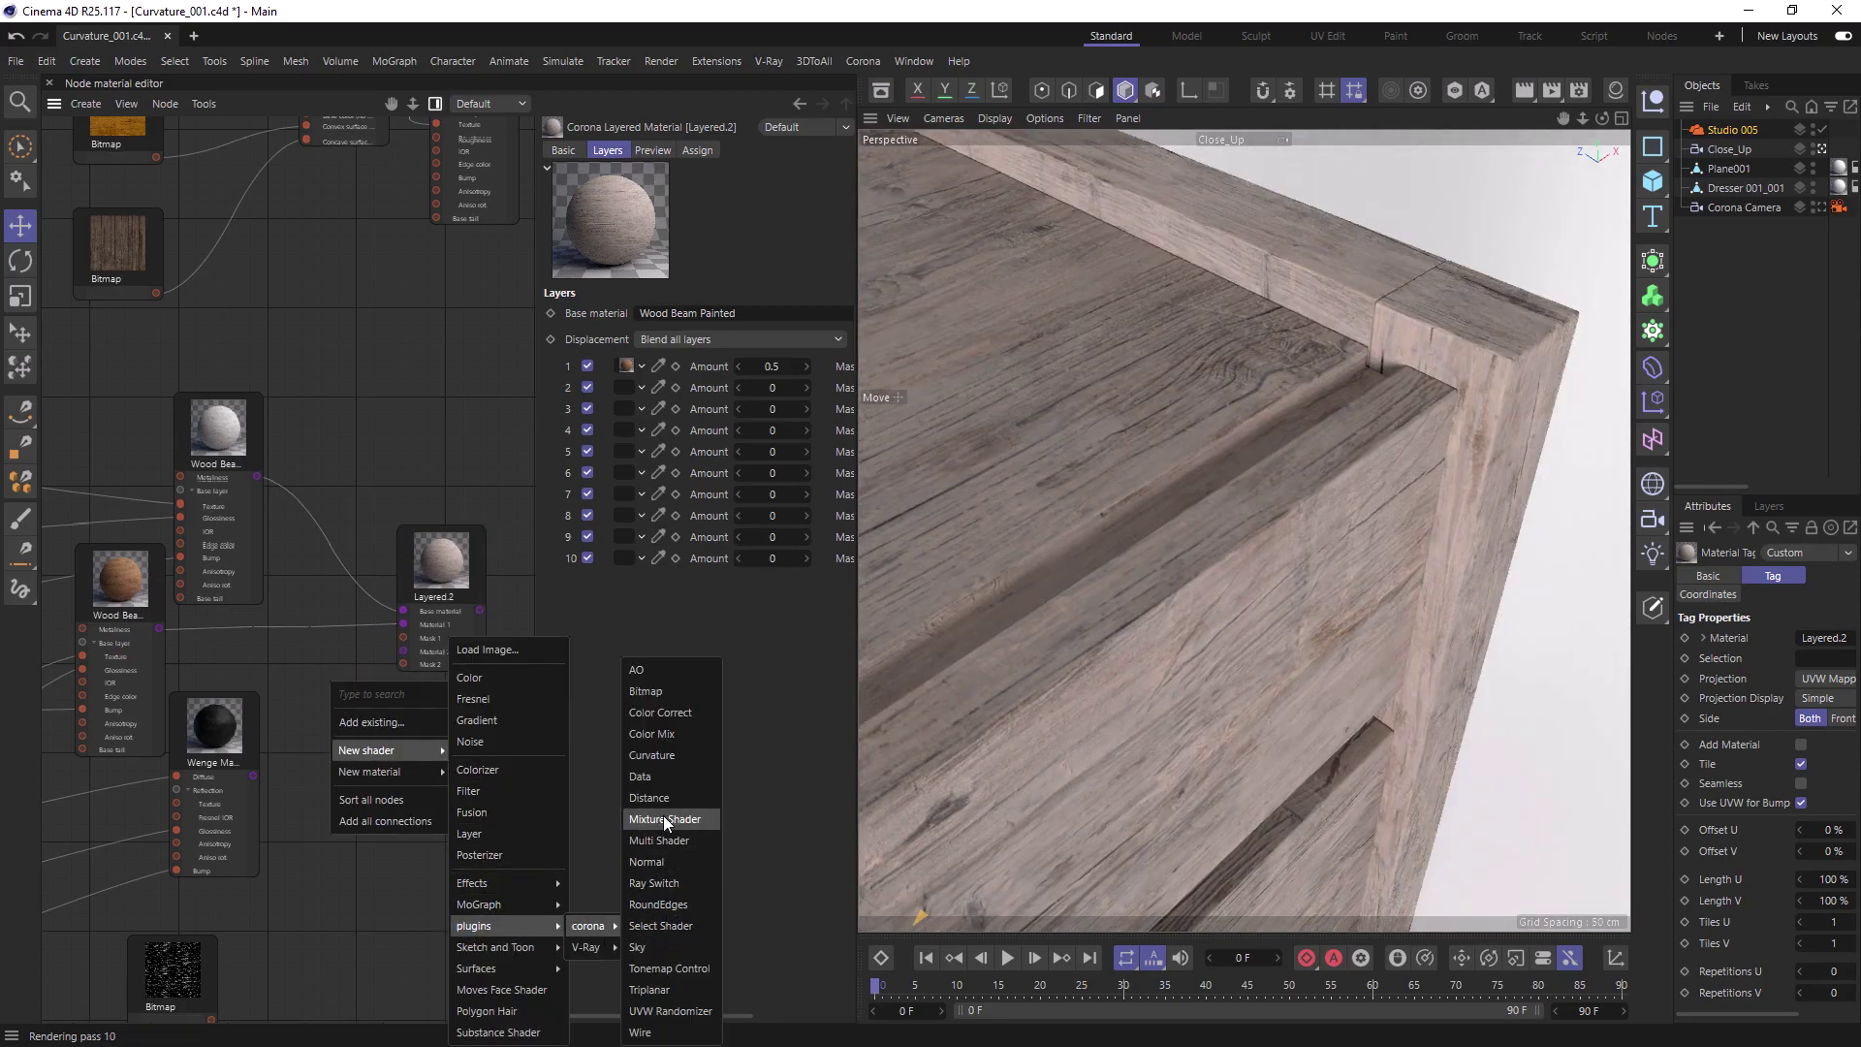
left_click(679, 755)
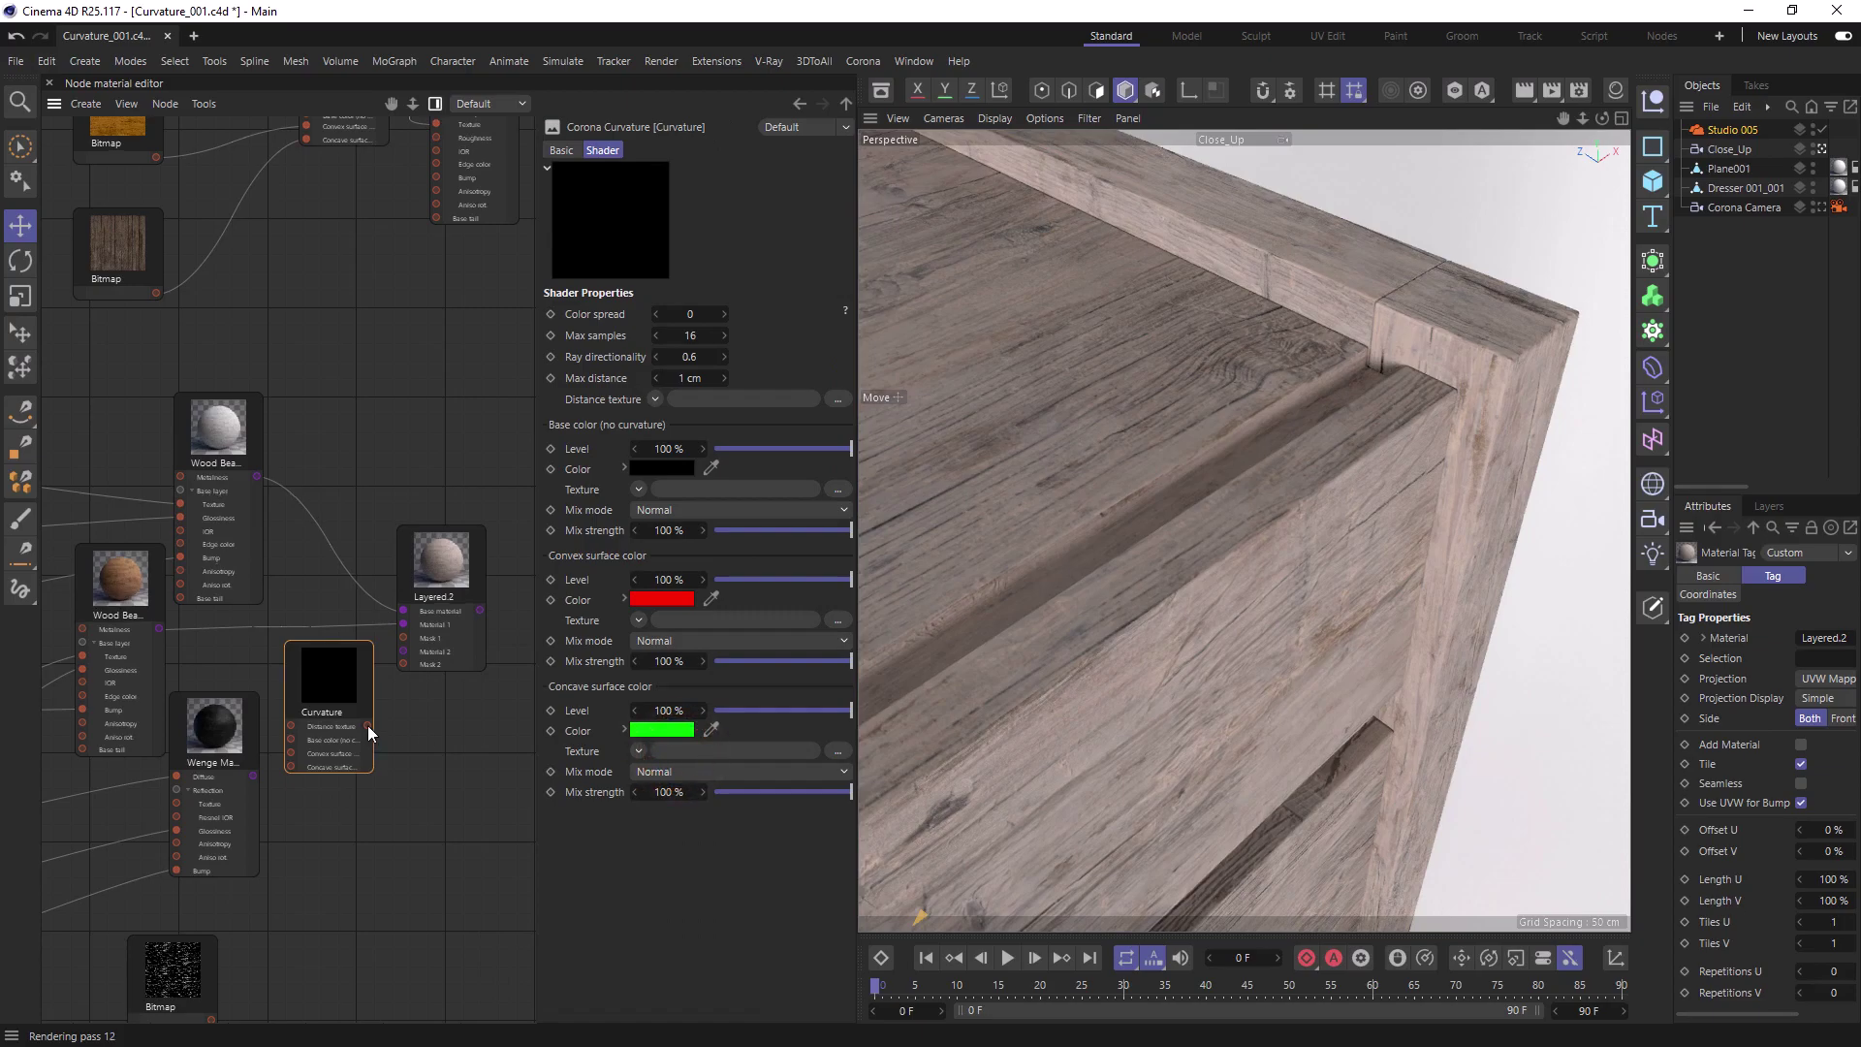
left_click_drag(367, 726, 405, 637)
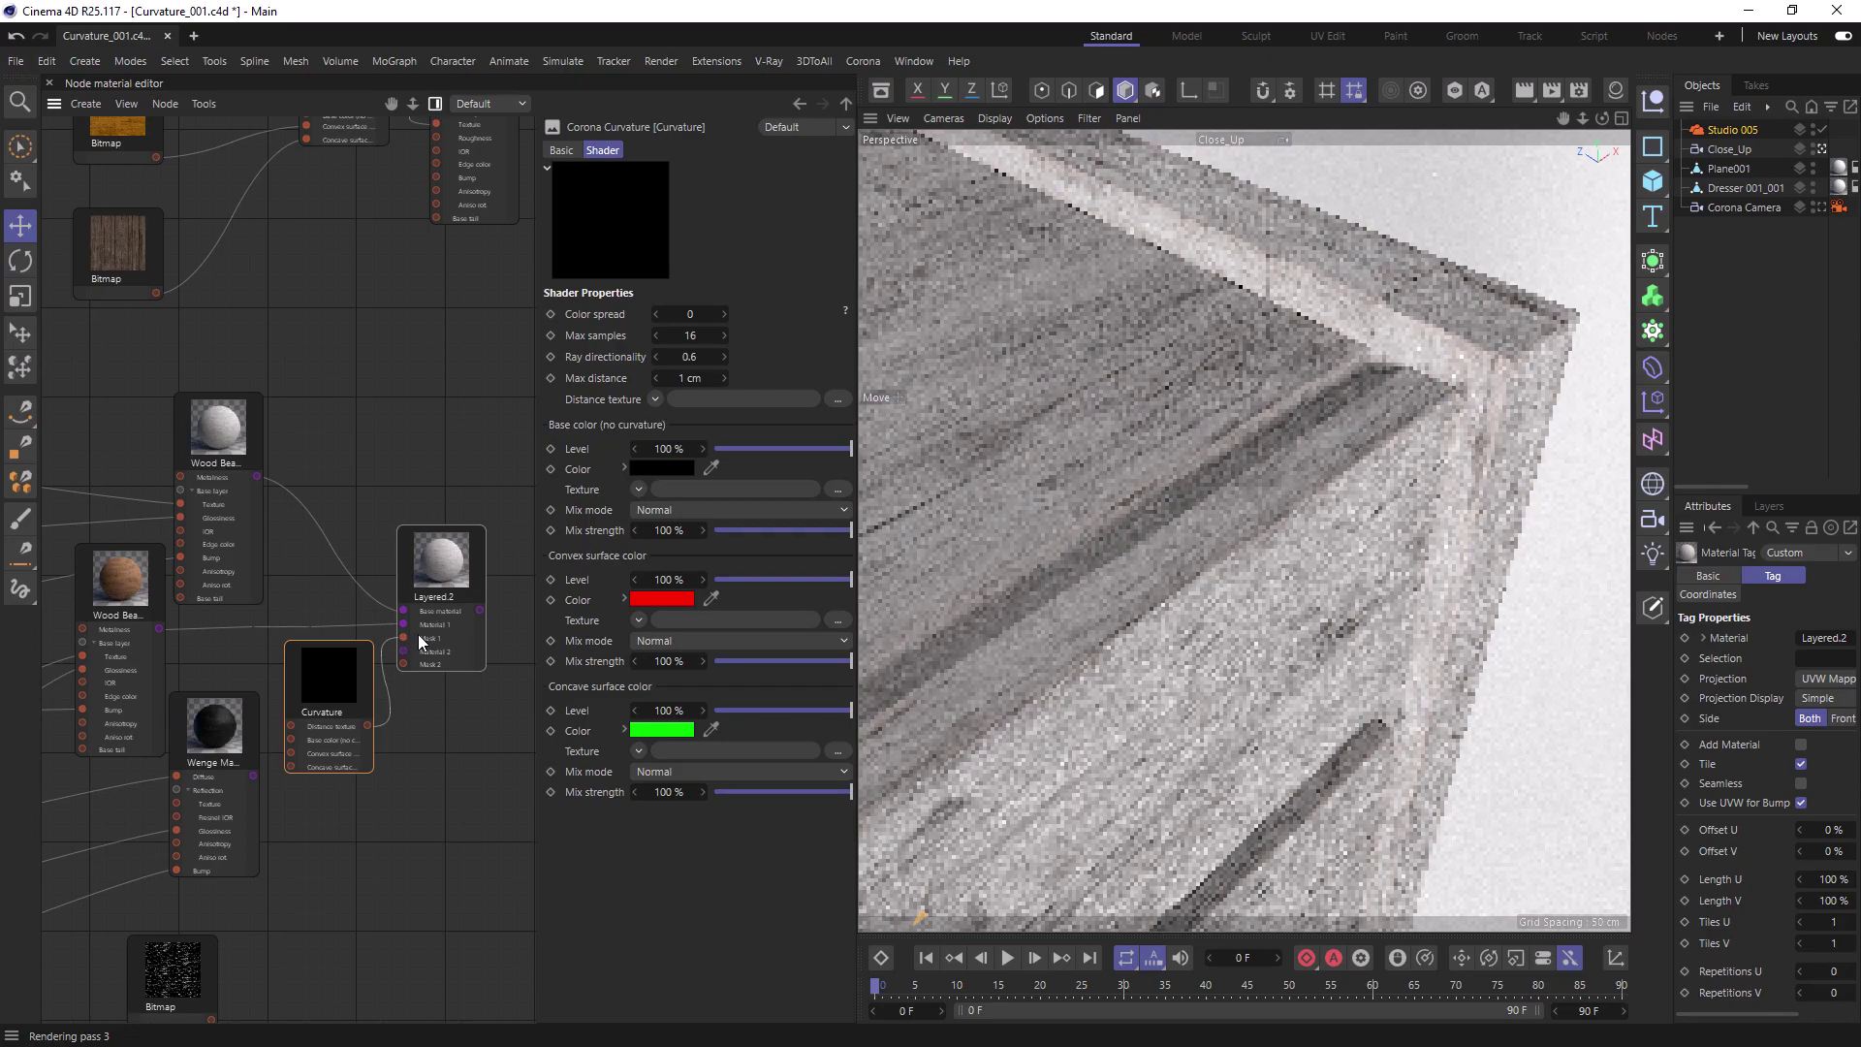
Set the mask curvature's convex colour to white and concave colour to black.
left_click(663, 598)
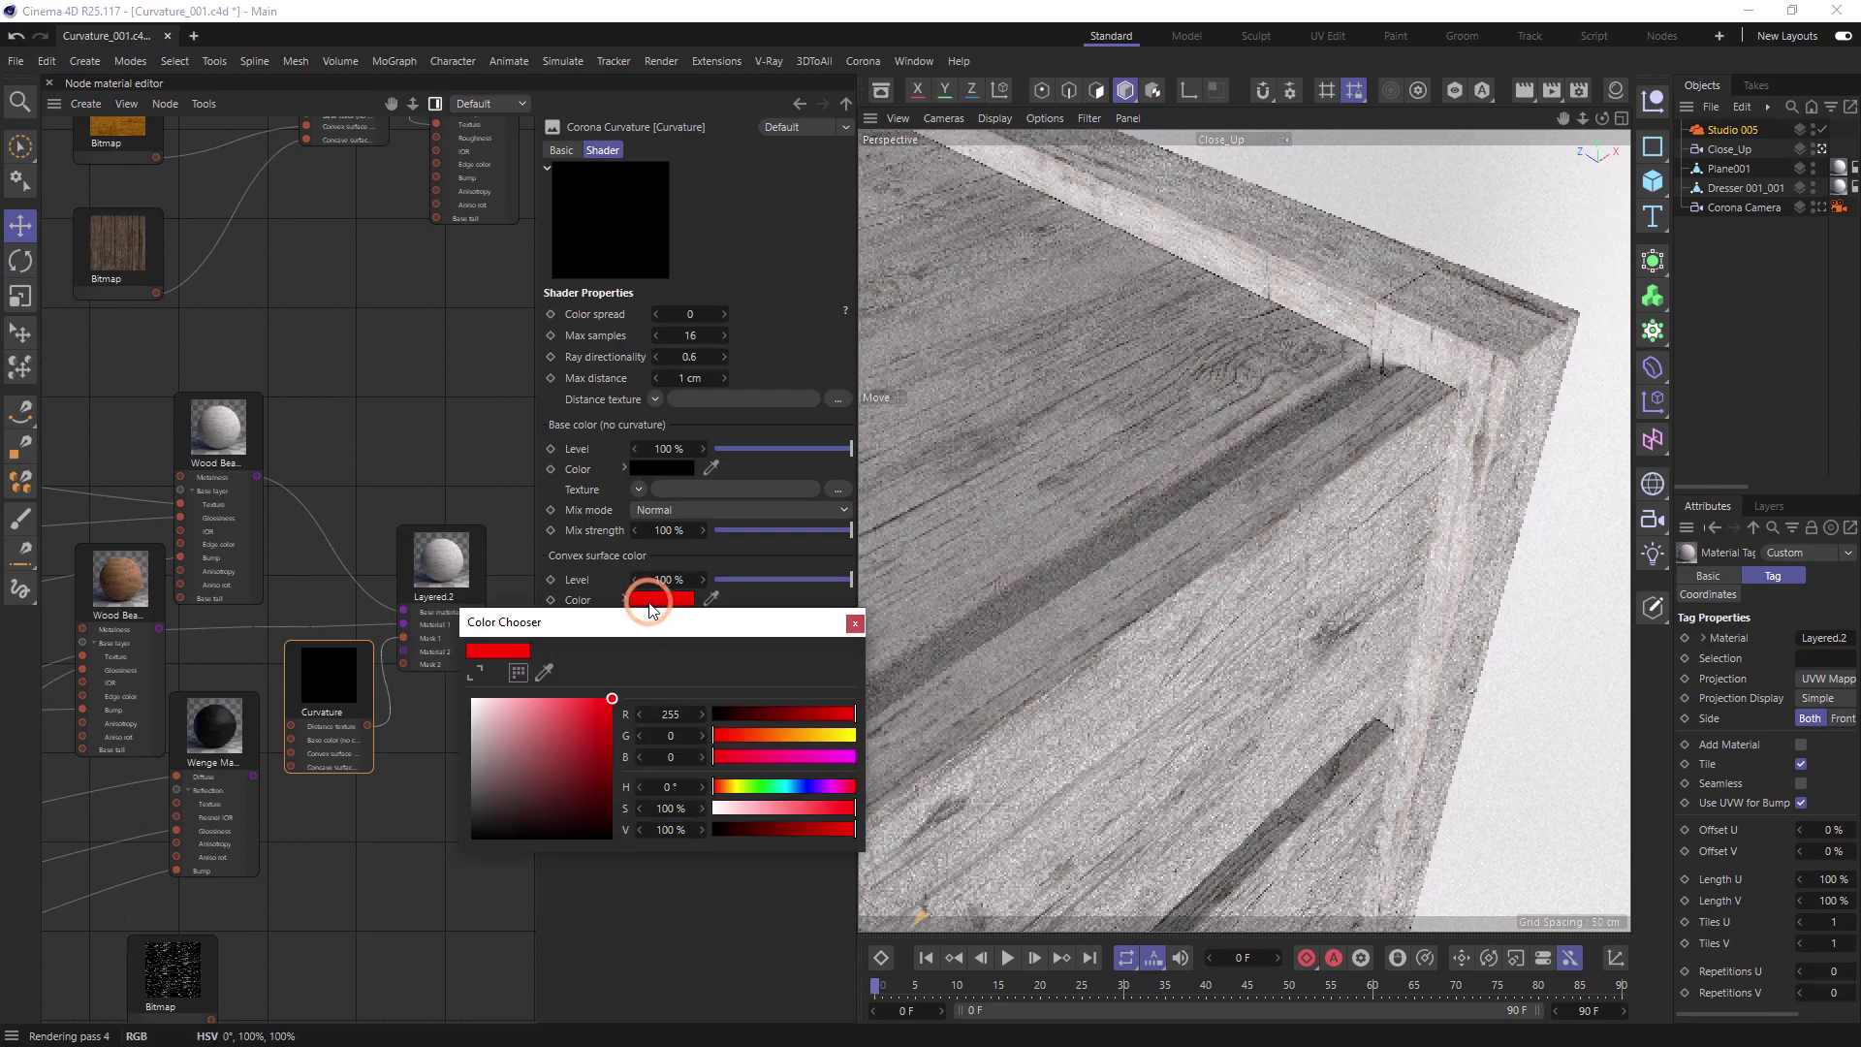
left_click(525, 701)
left_click_drag(525, 701, 468, 697)
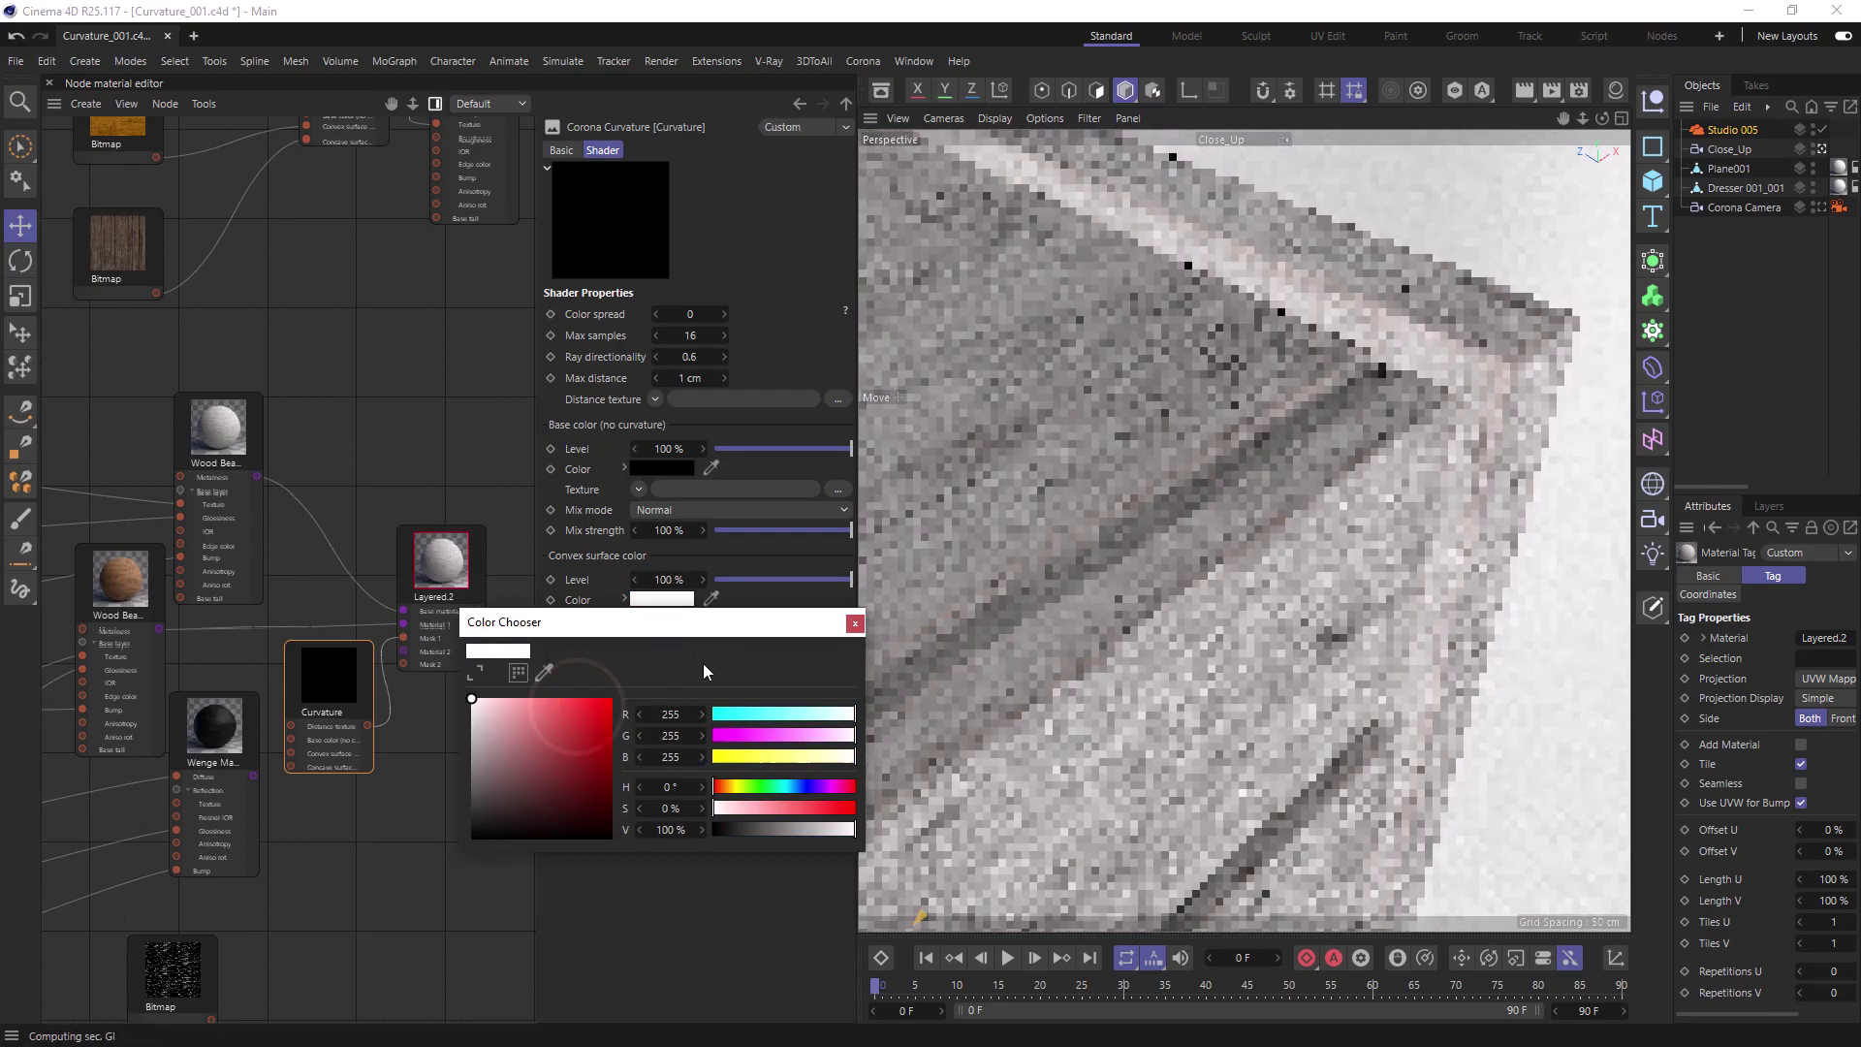
left_click(853, 626)
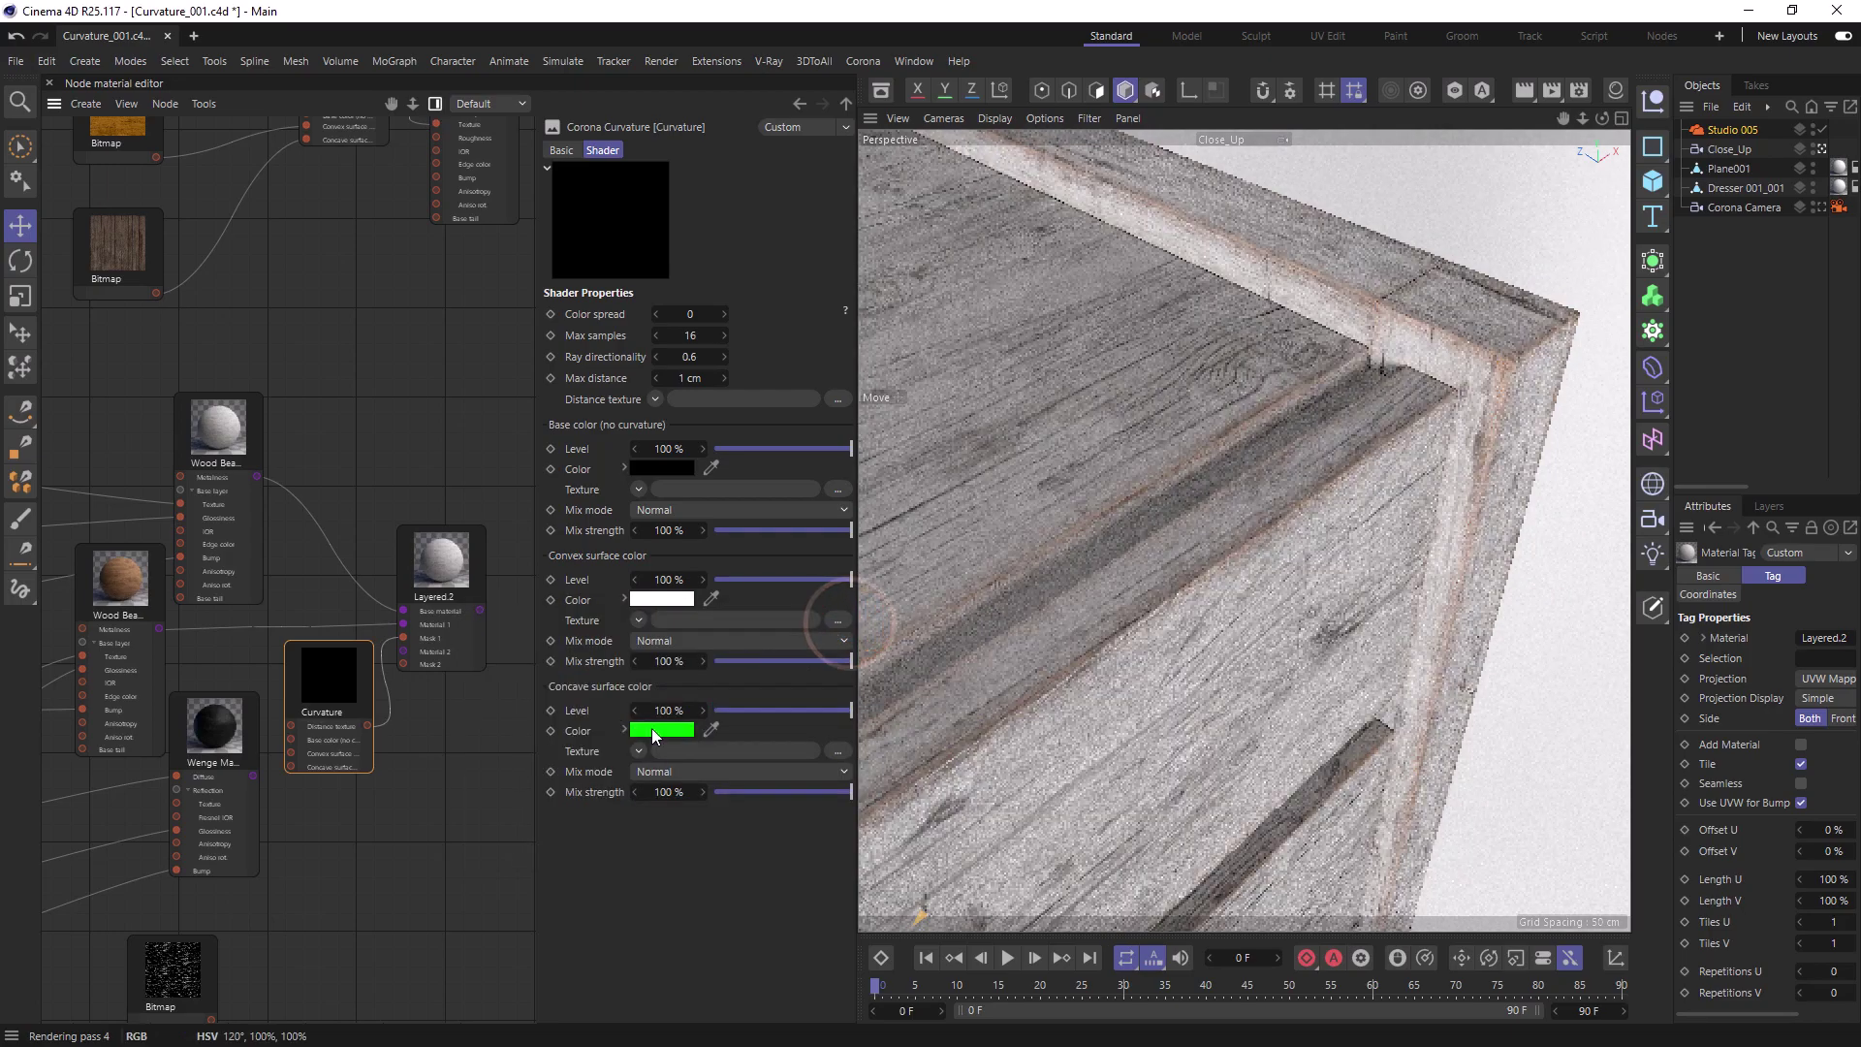
left_click(659, 729)
left_click_drag(611, 833, 611, 970)
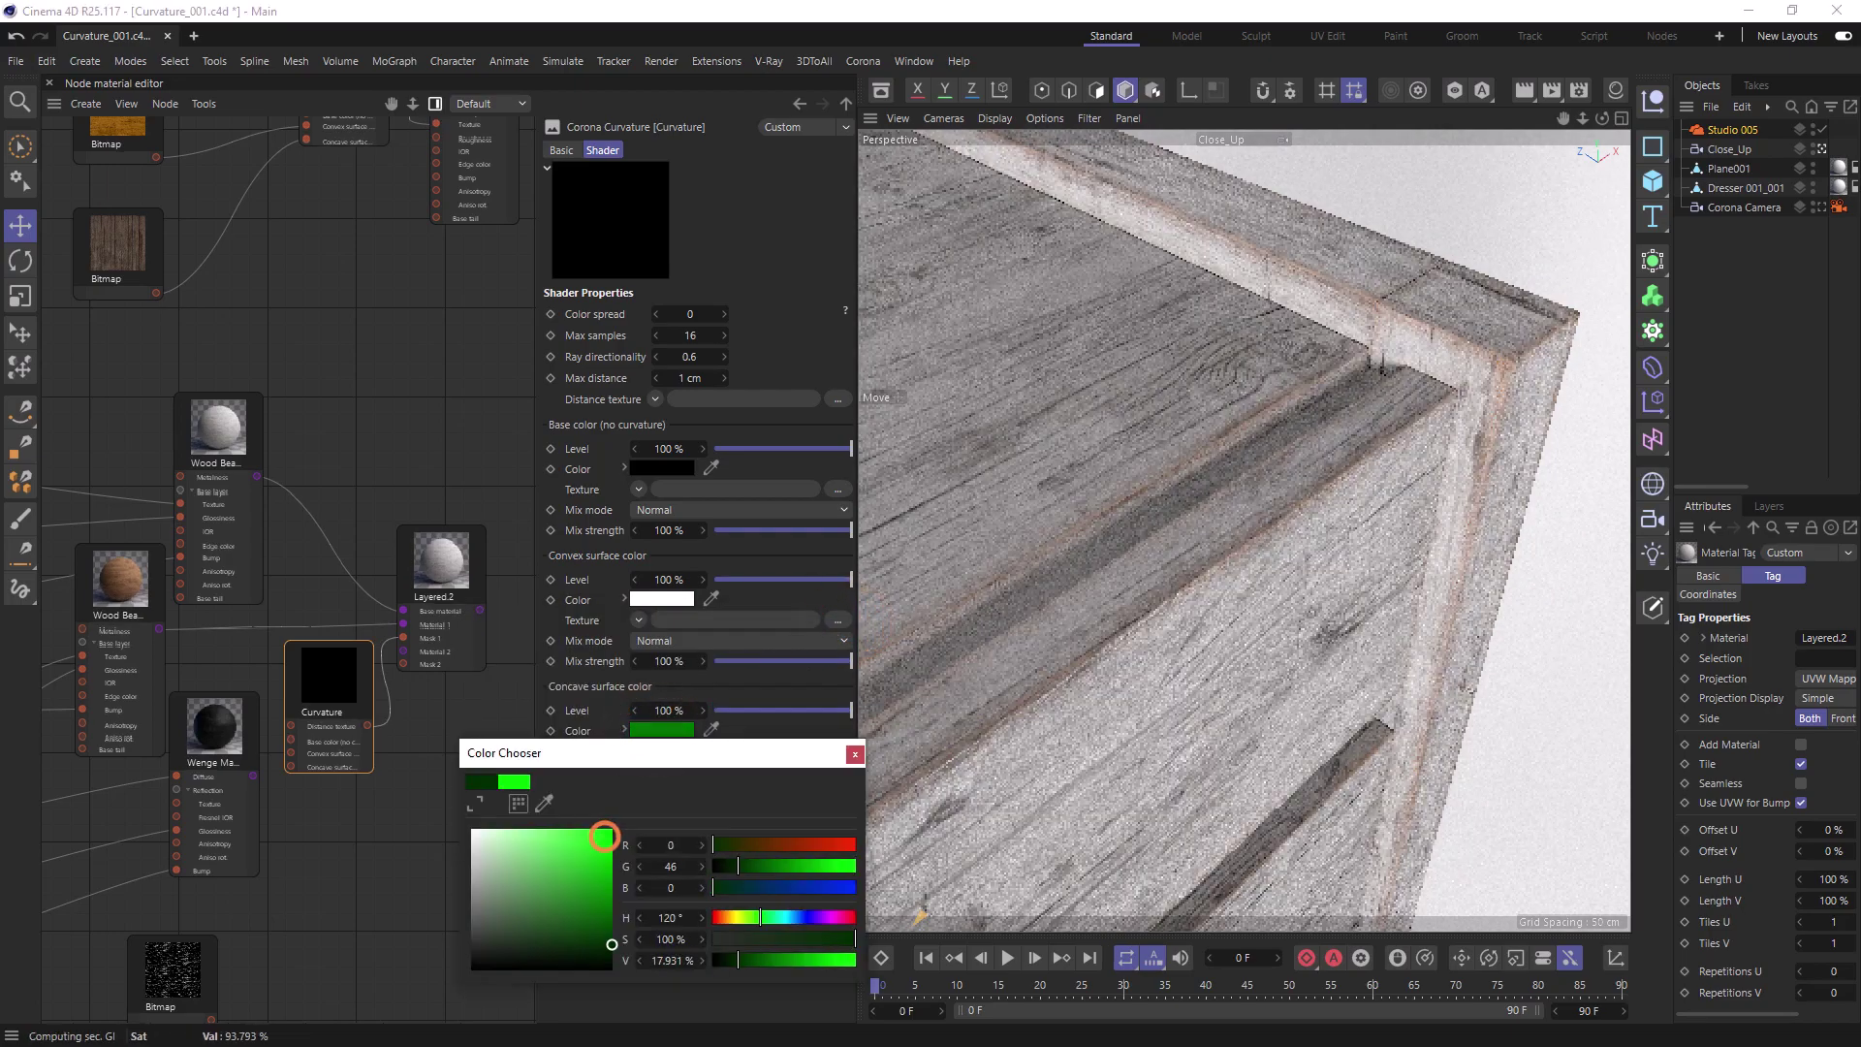
left_click(855, 754)
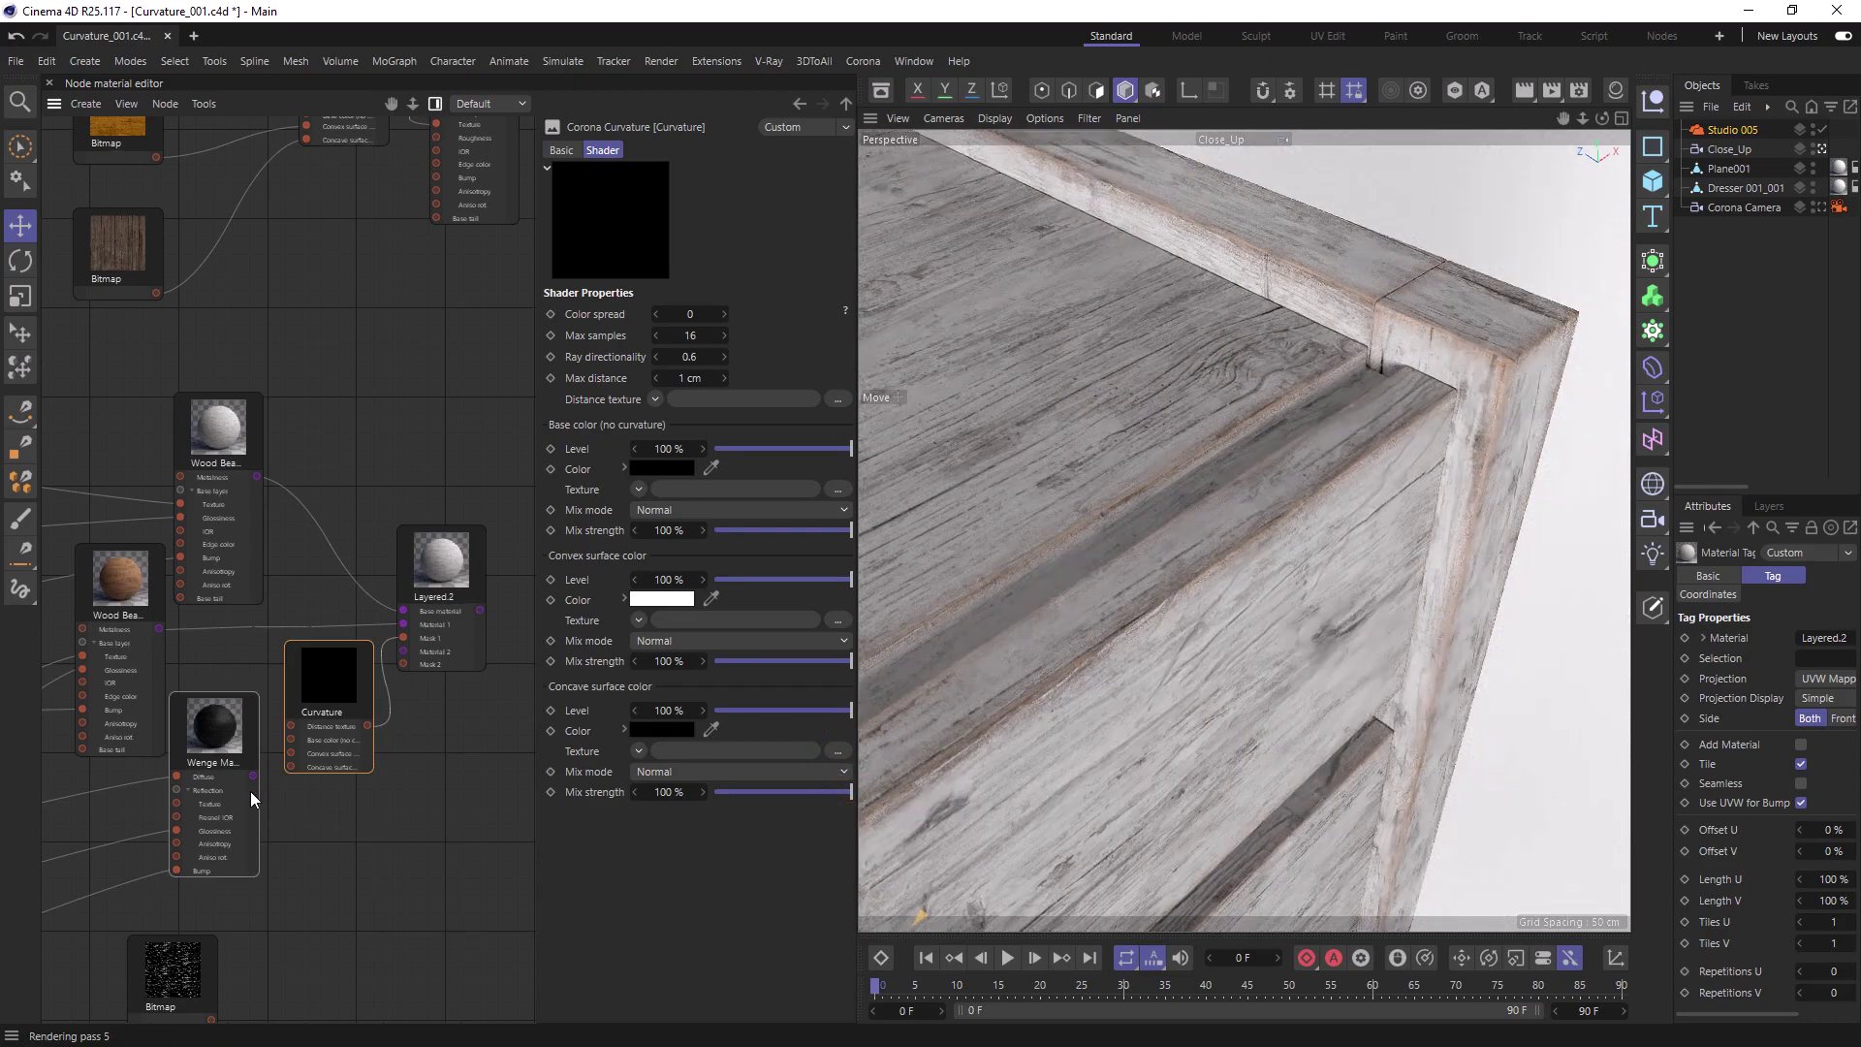
Connect Wenge as layer 2 and add another Curvature shader.
left_click_drag(254, 775, 400, 650)
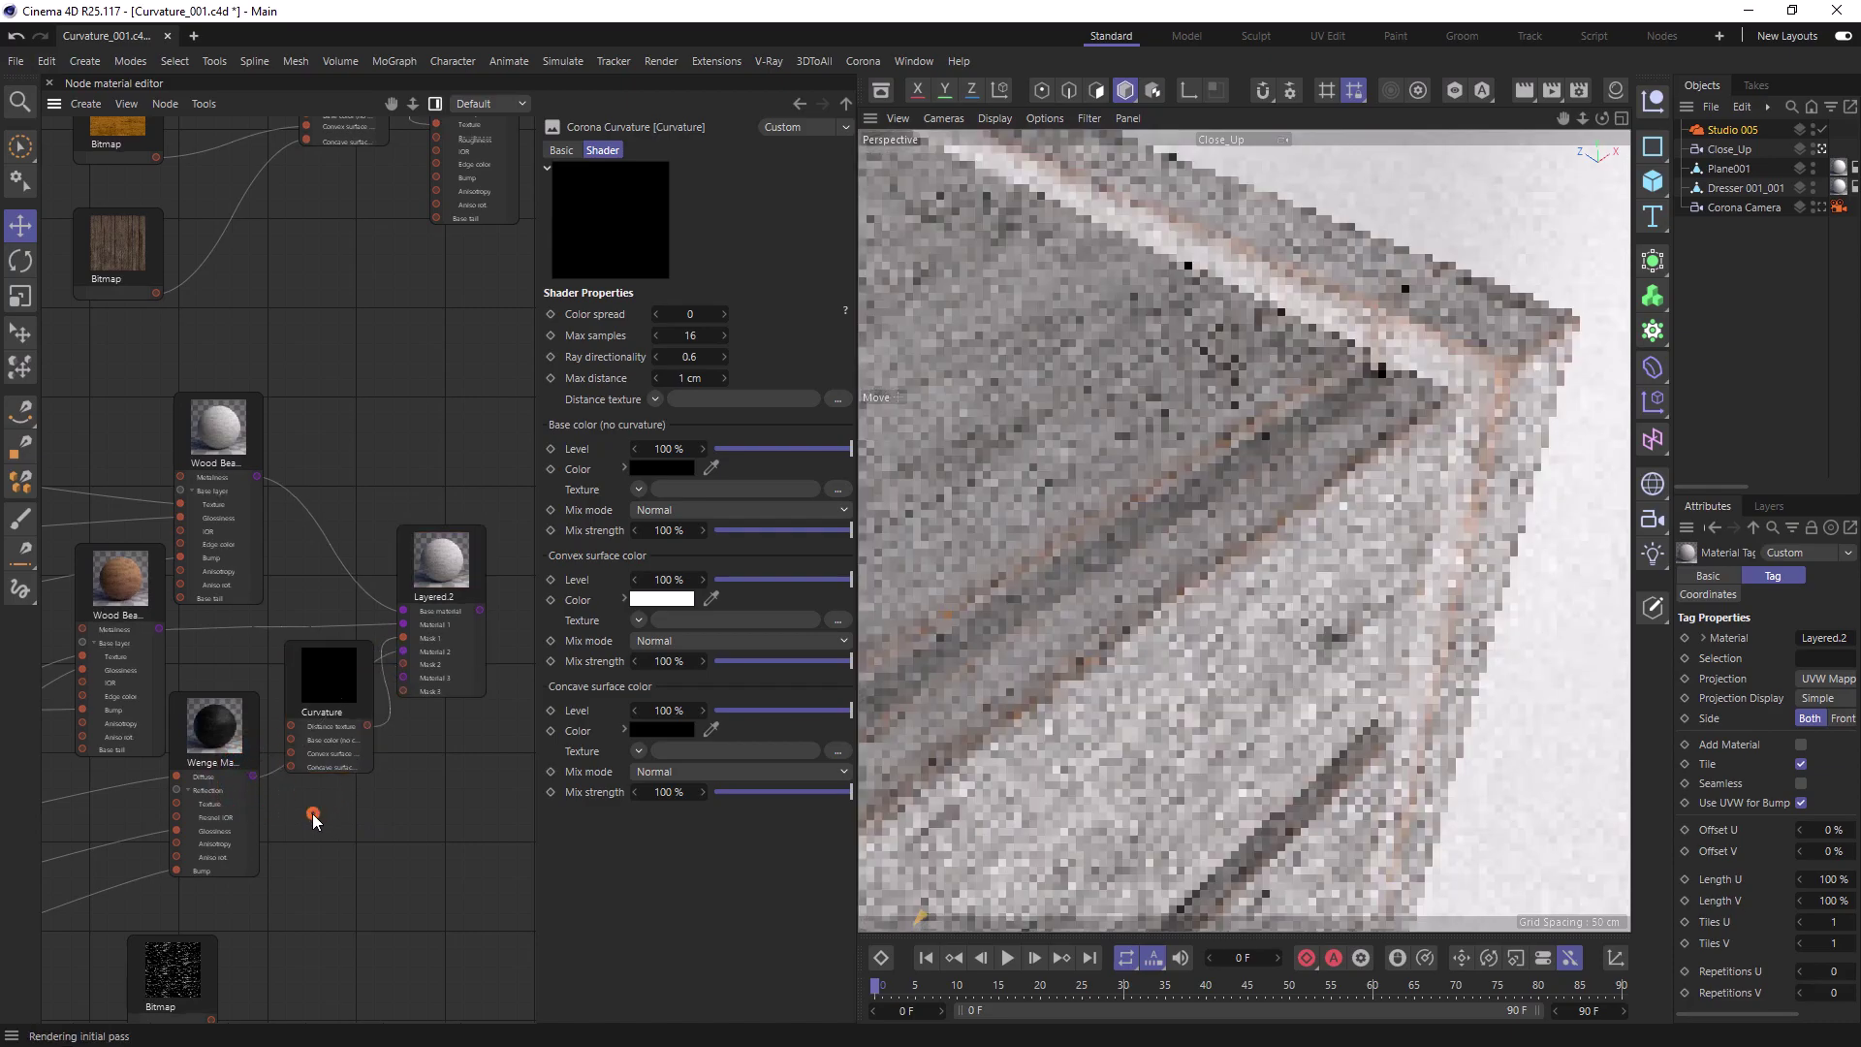
right_click(313, 814)
mouse_move(351, 884)
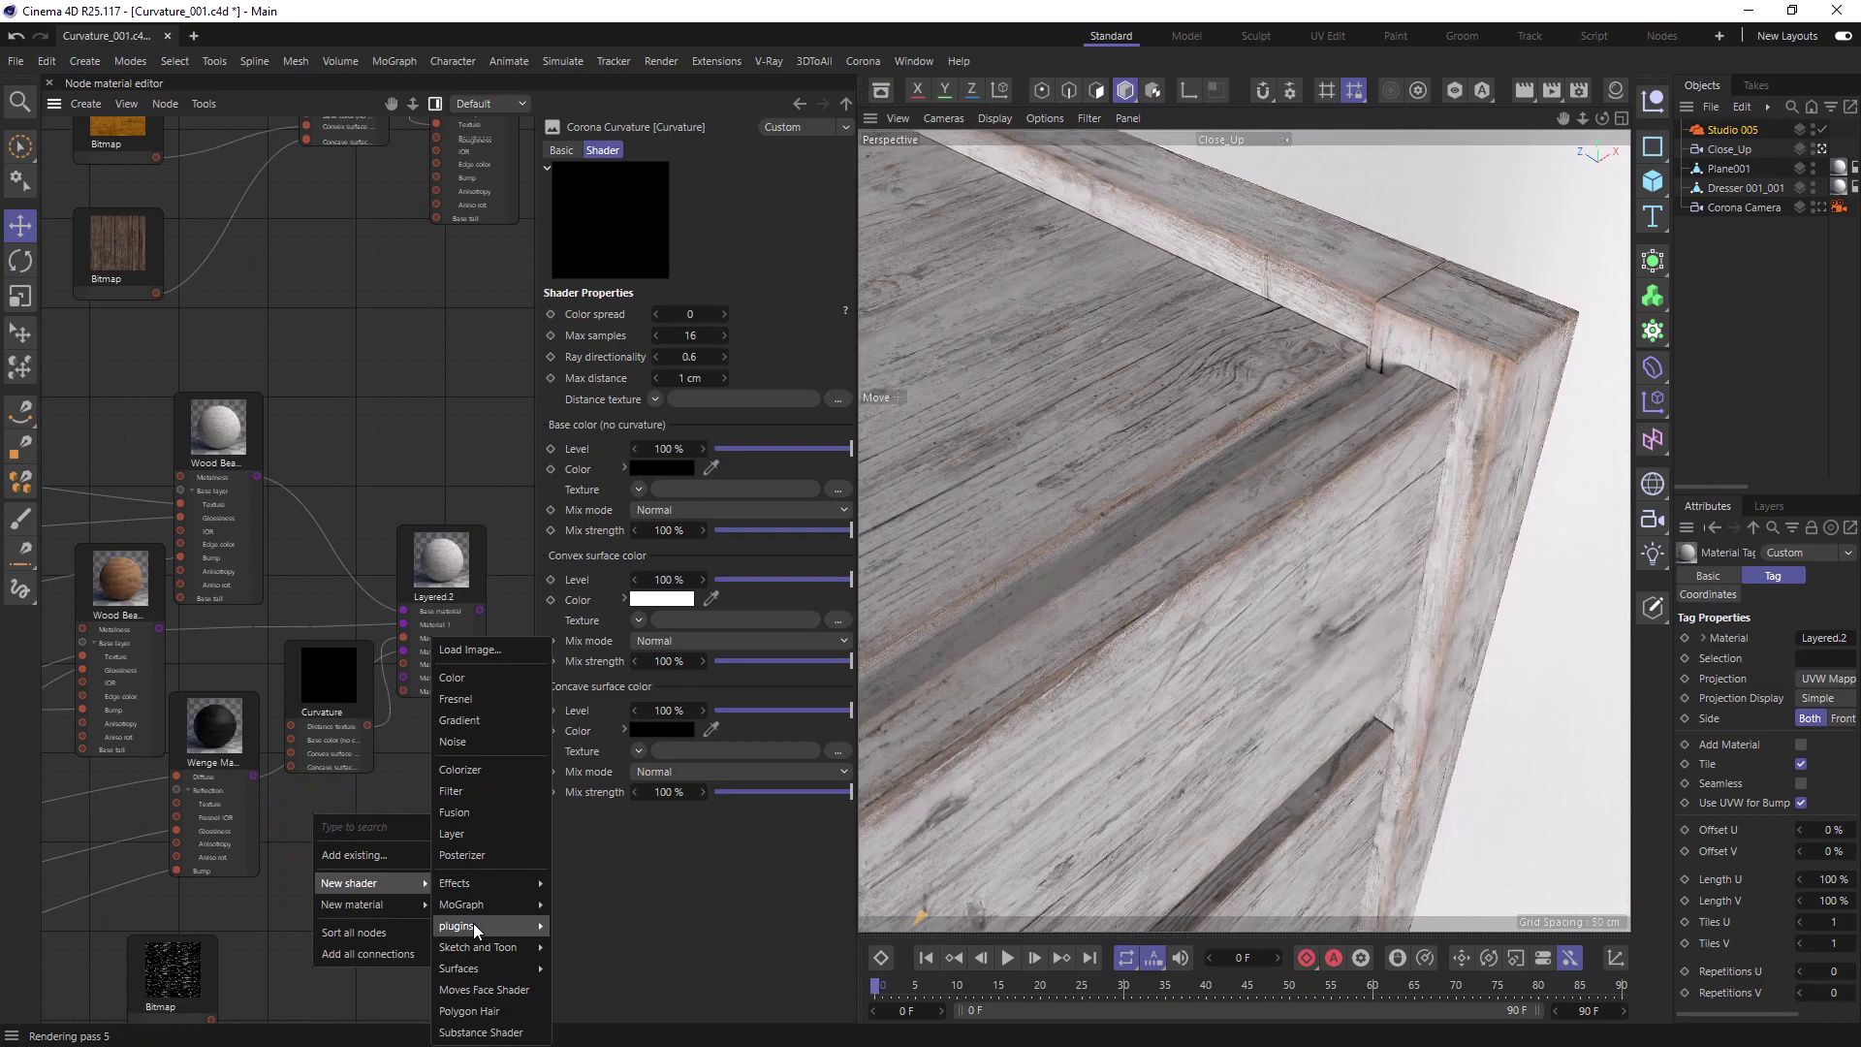
mouse_move(570, 925)
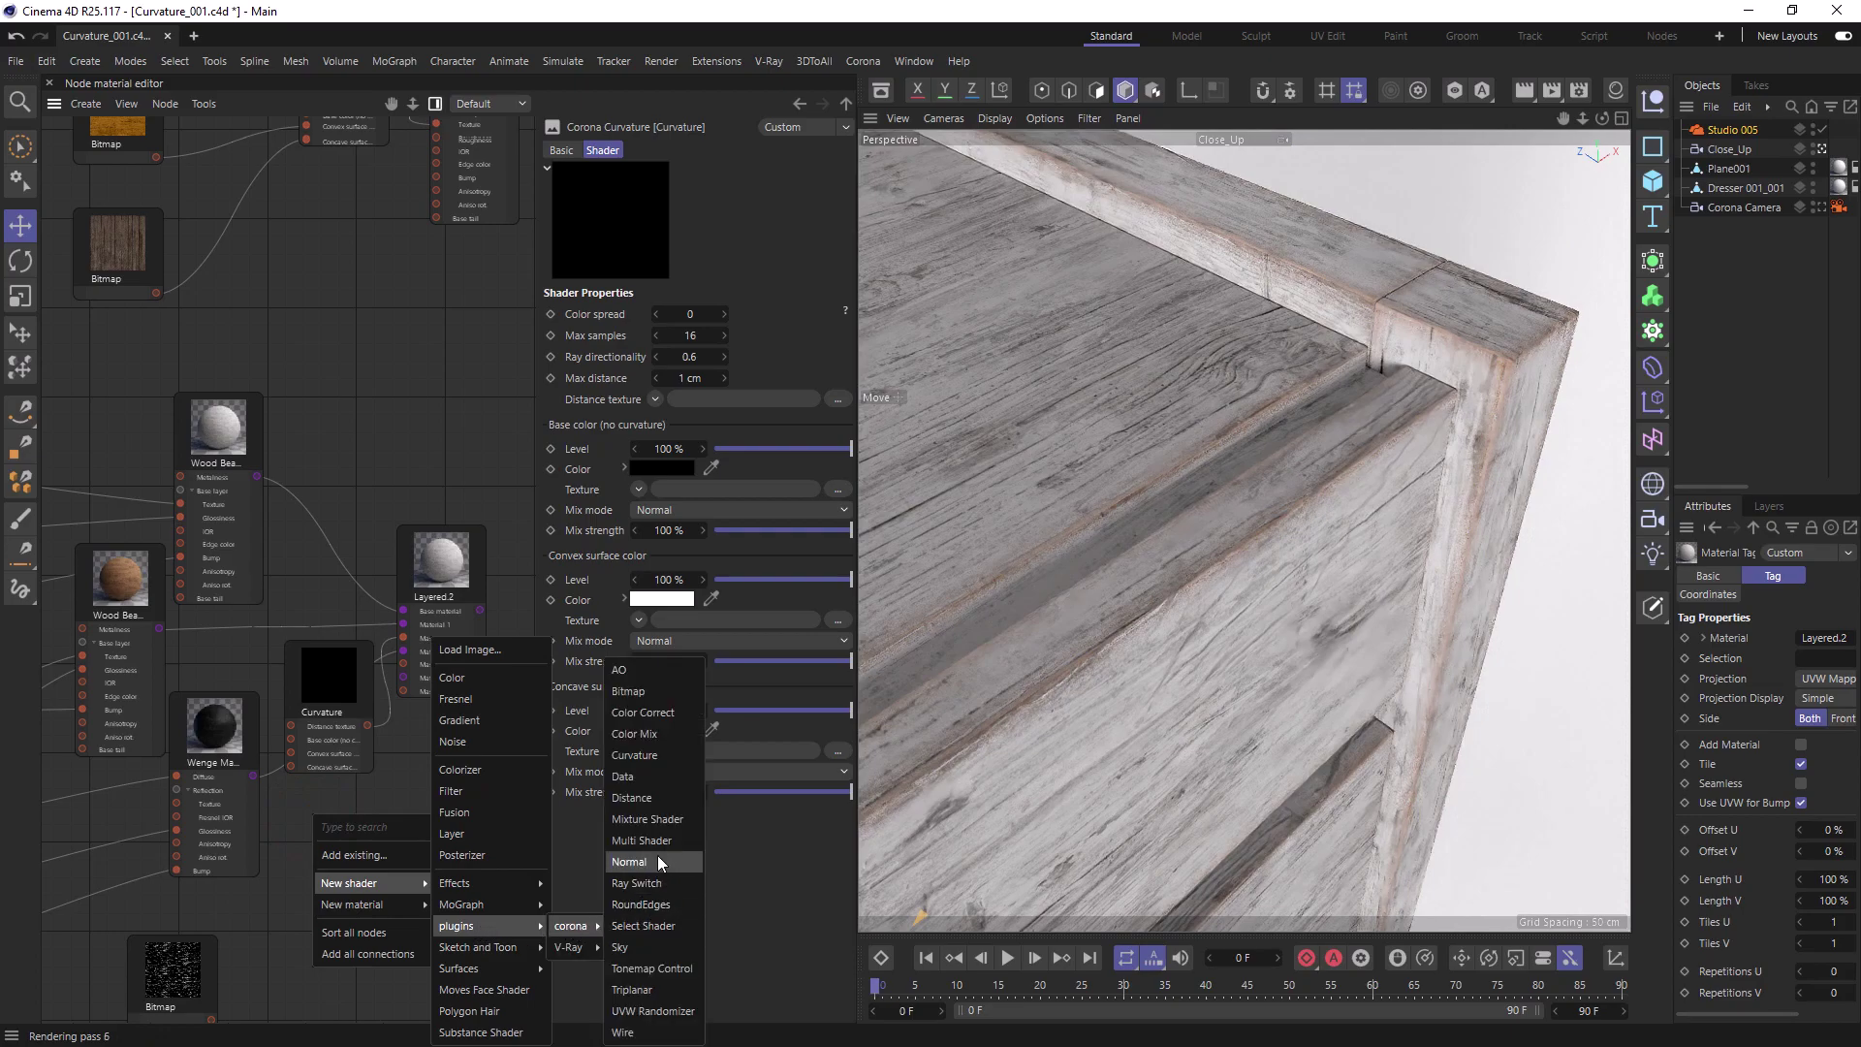
left_click(644, 757)
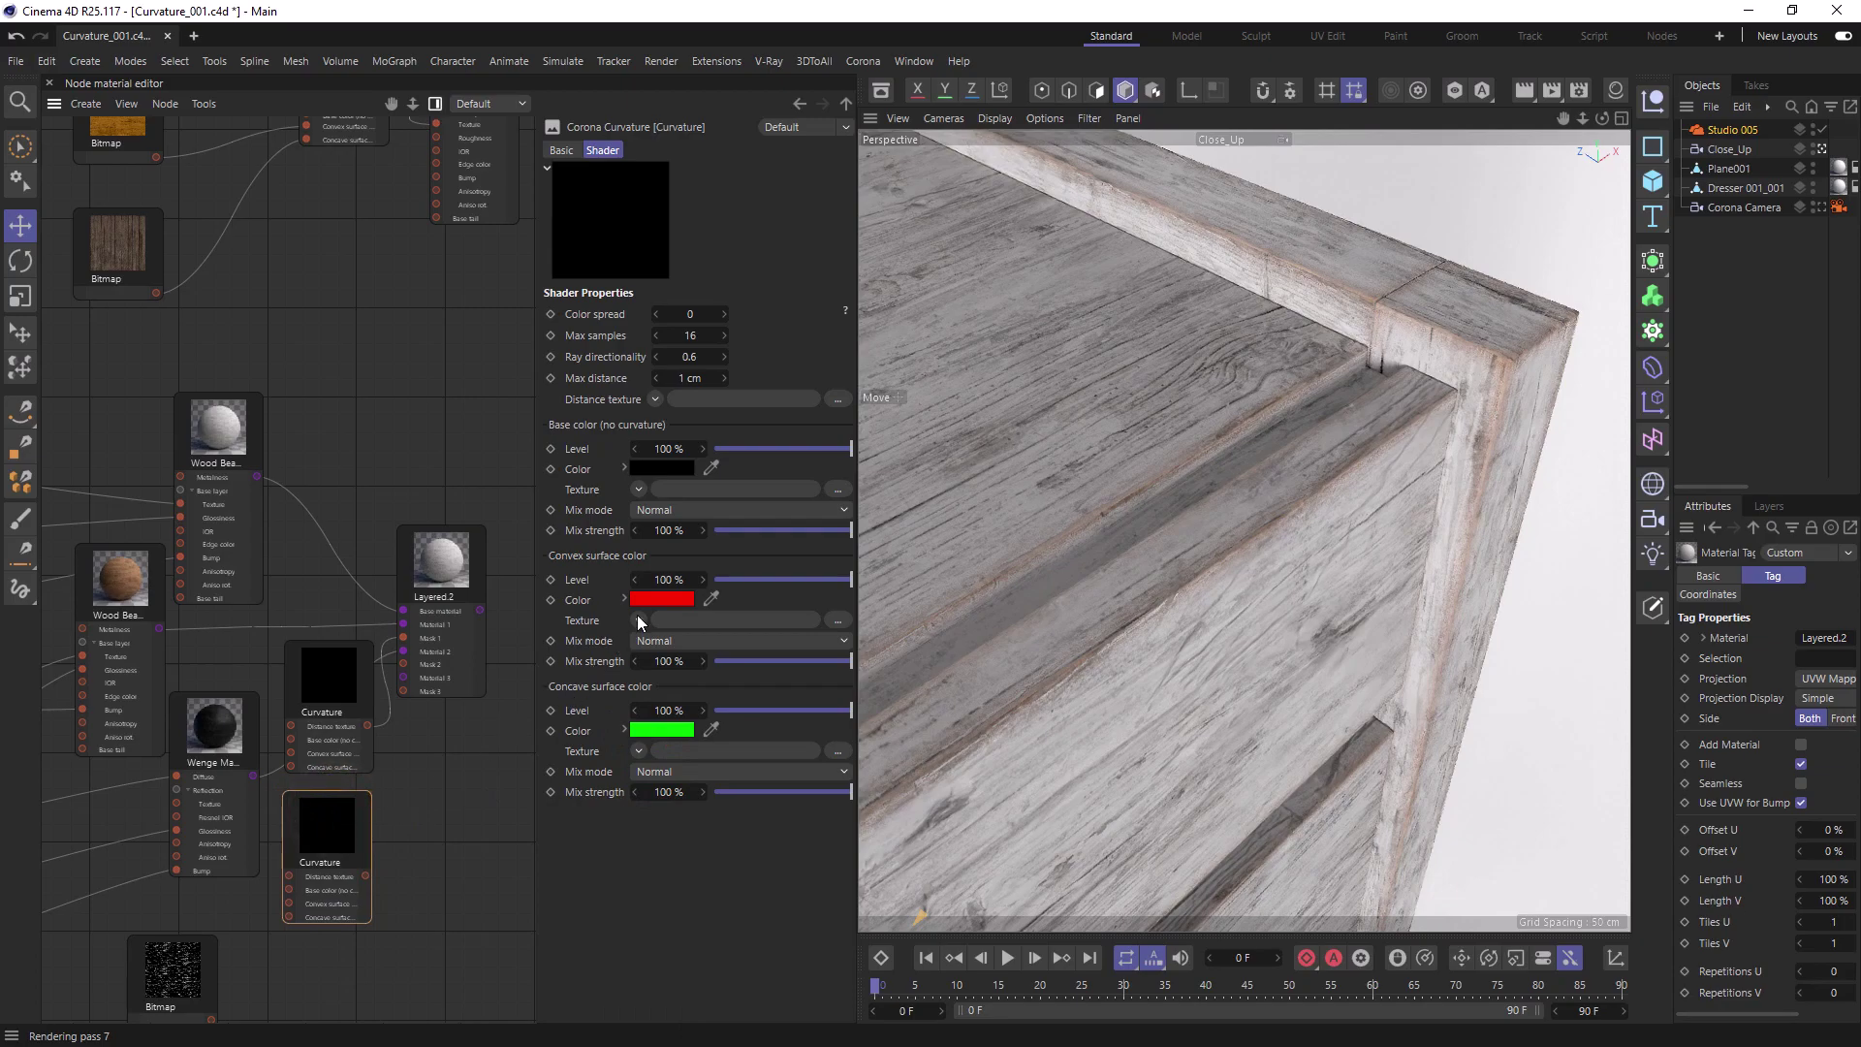
Set the new curvature's convex colour to black and concave colour to white.
left_click(662, 598)
left_click_drag(590, 741, 611, 839)
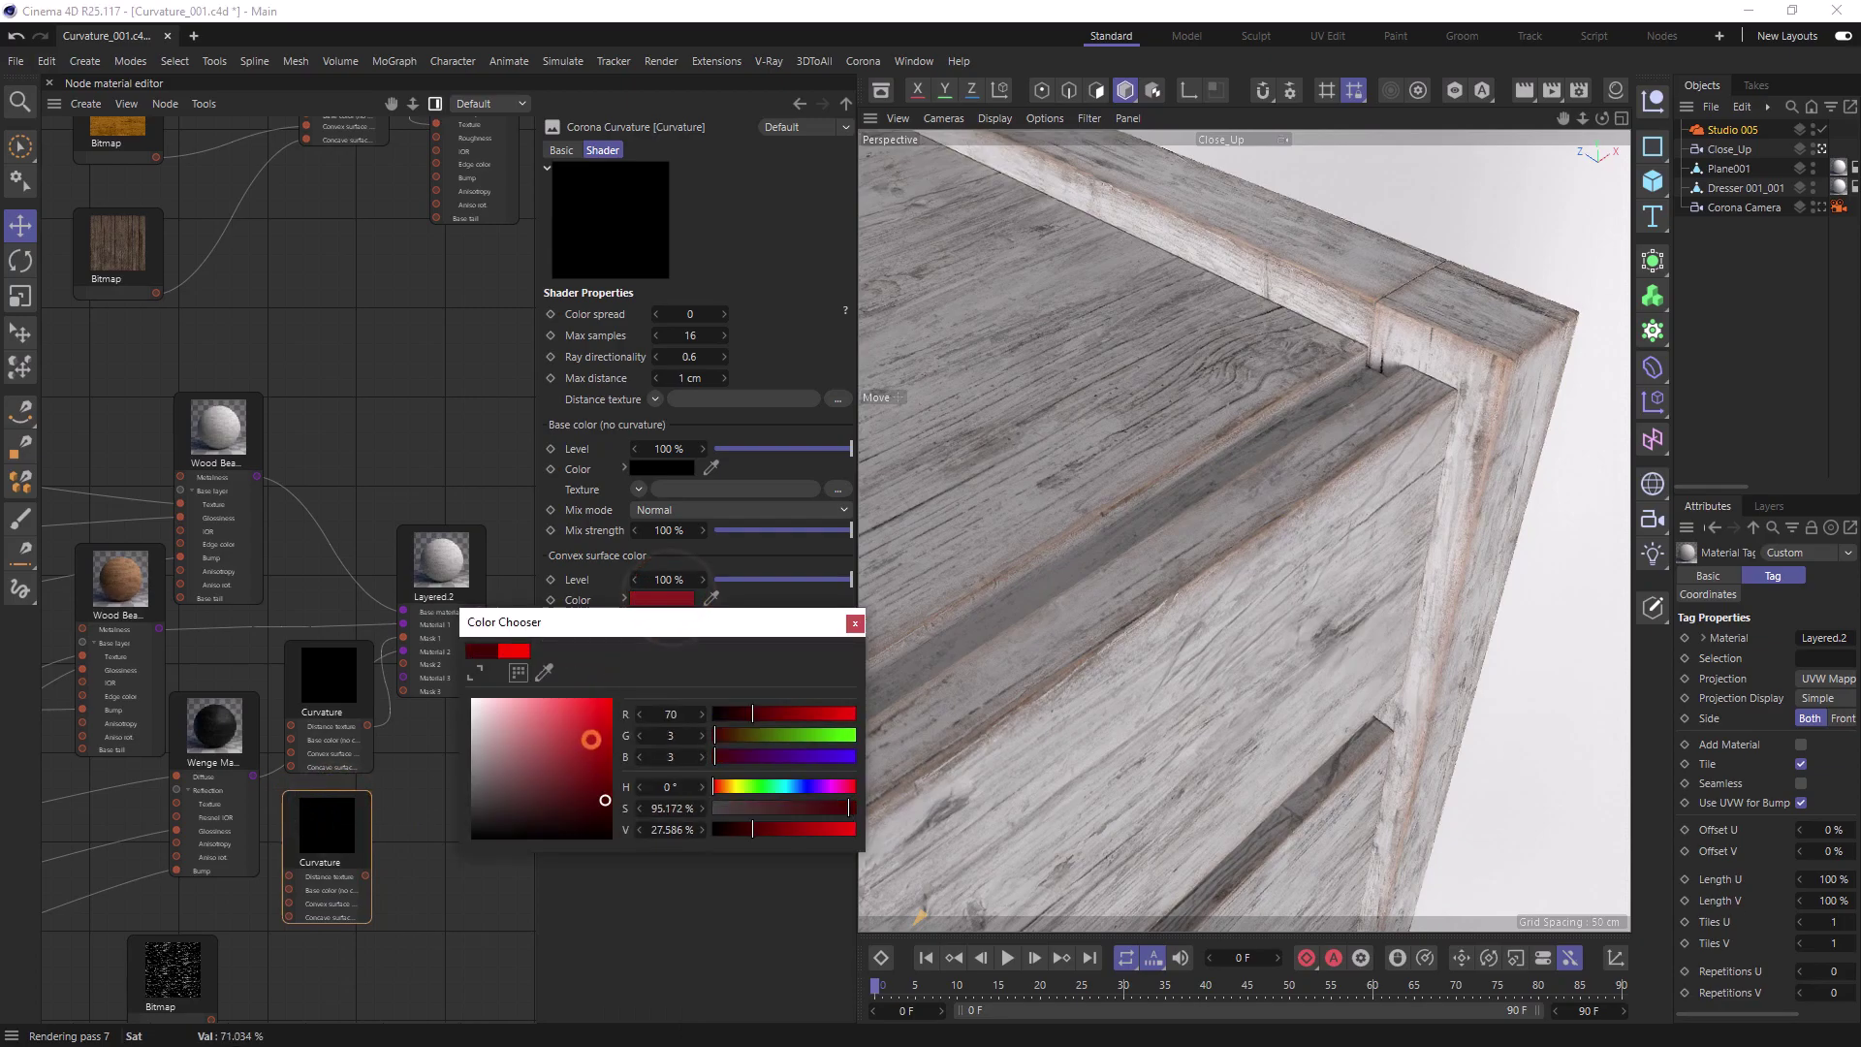
left_click(854, 624)
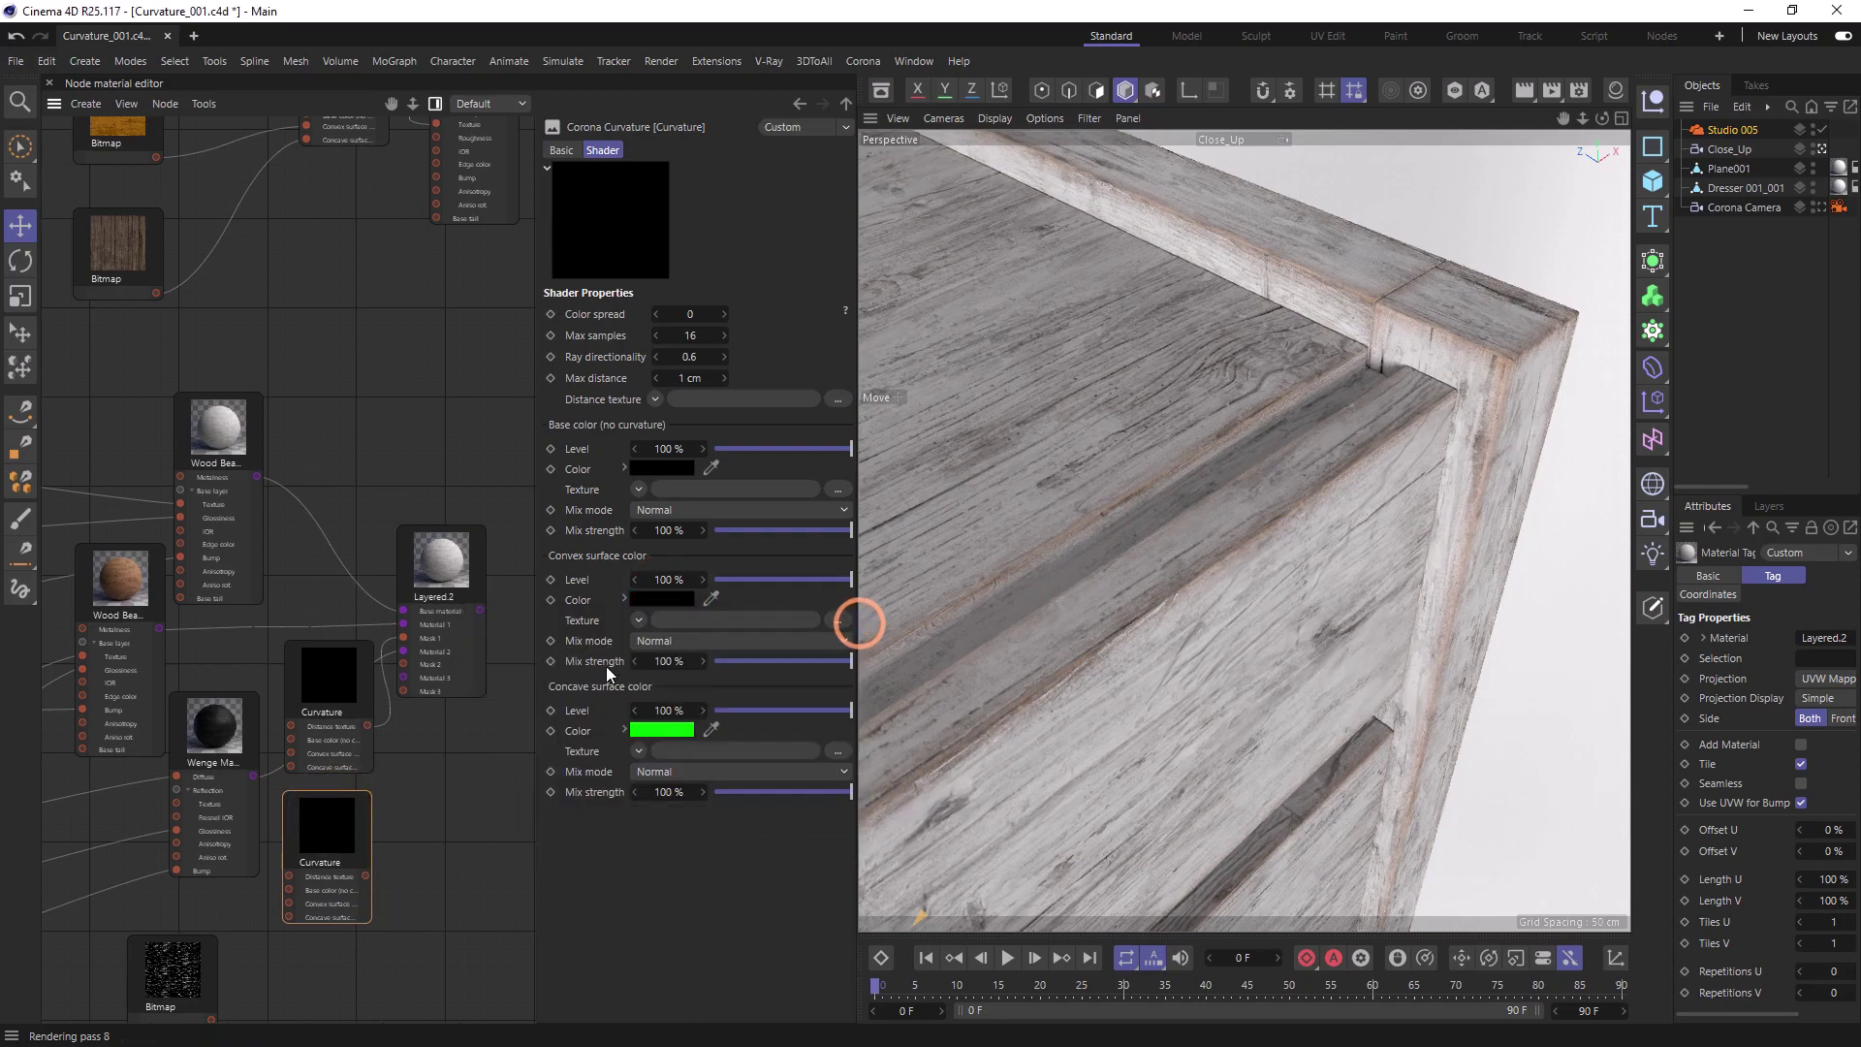
left_click(661, 729)
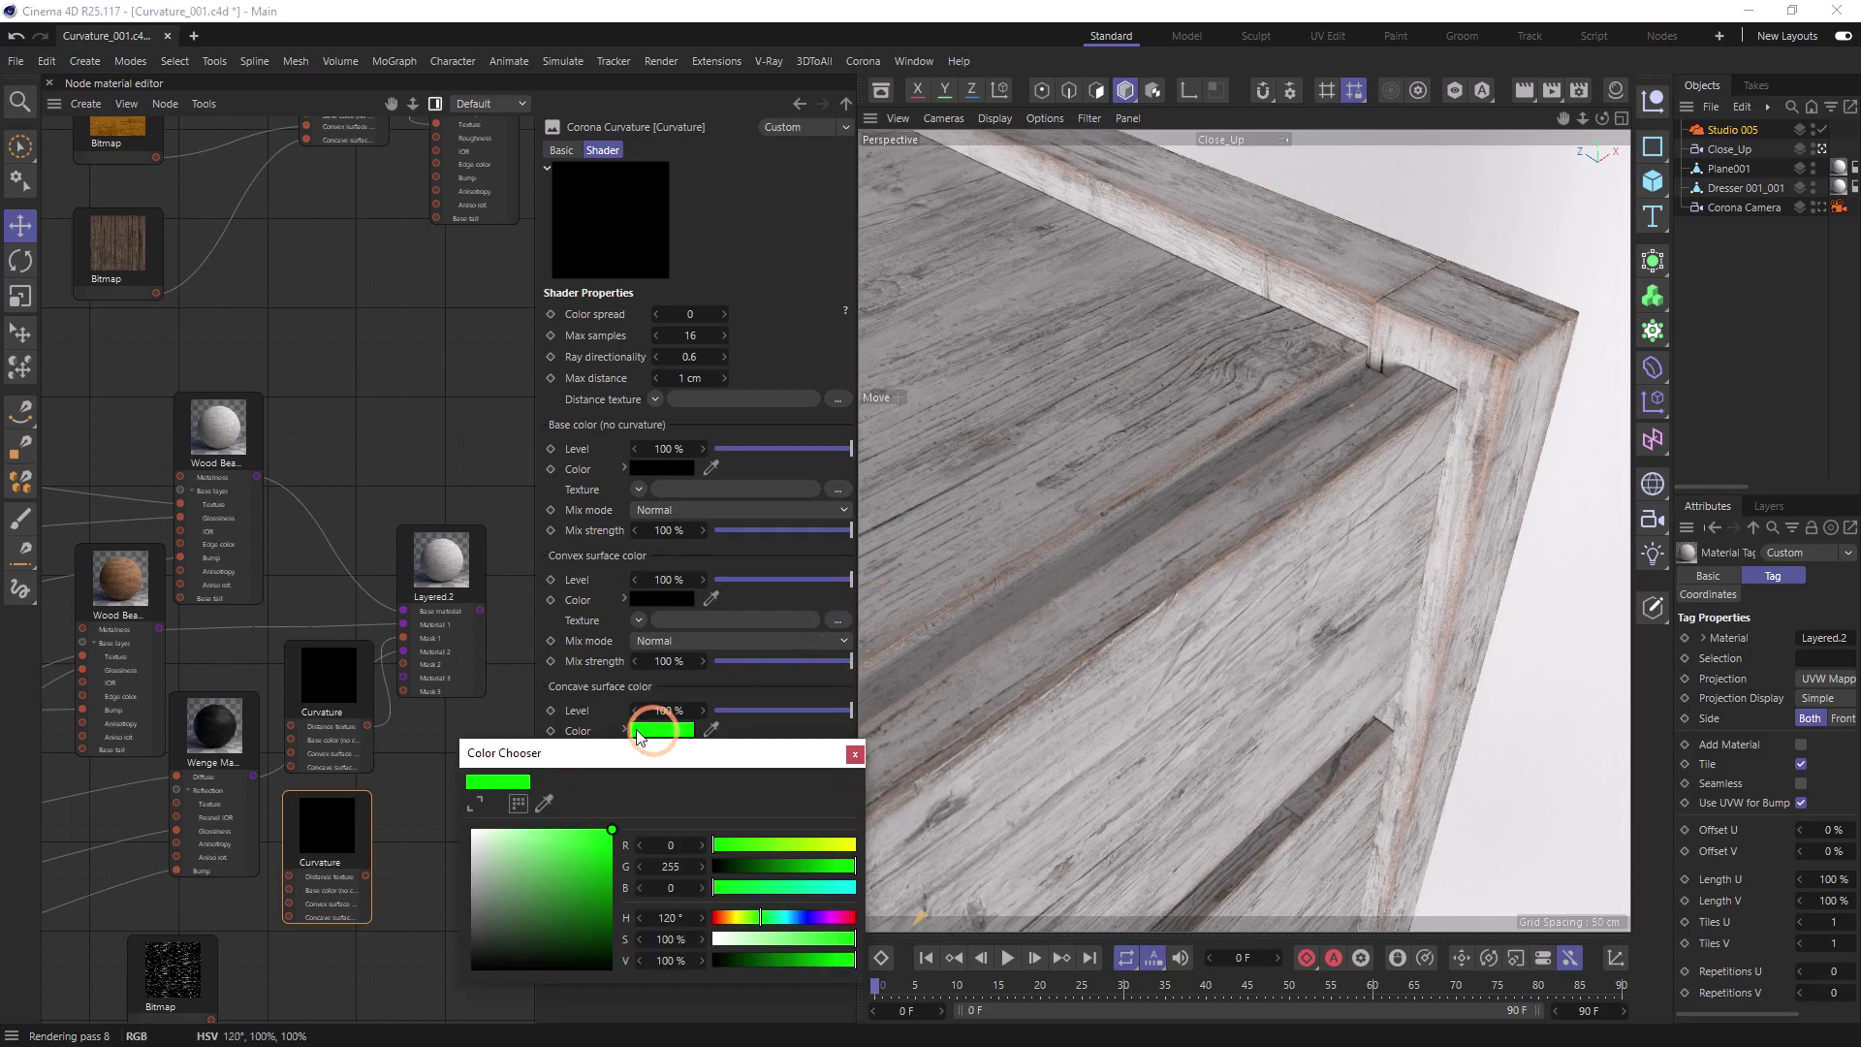
left_click(604, 844)
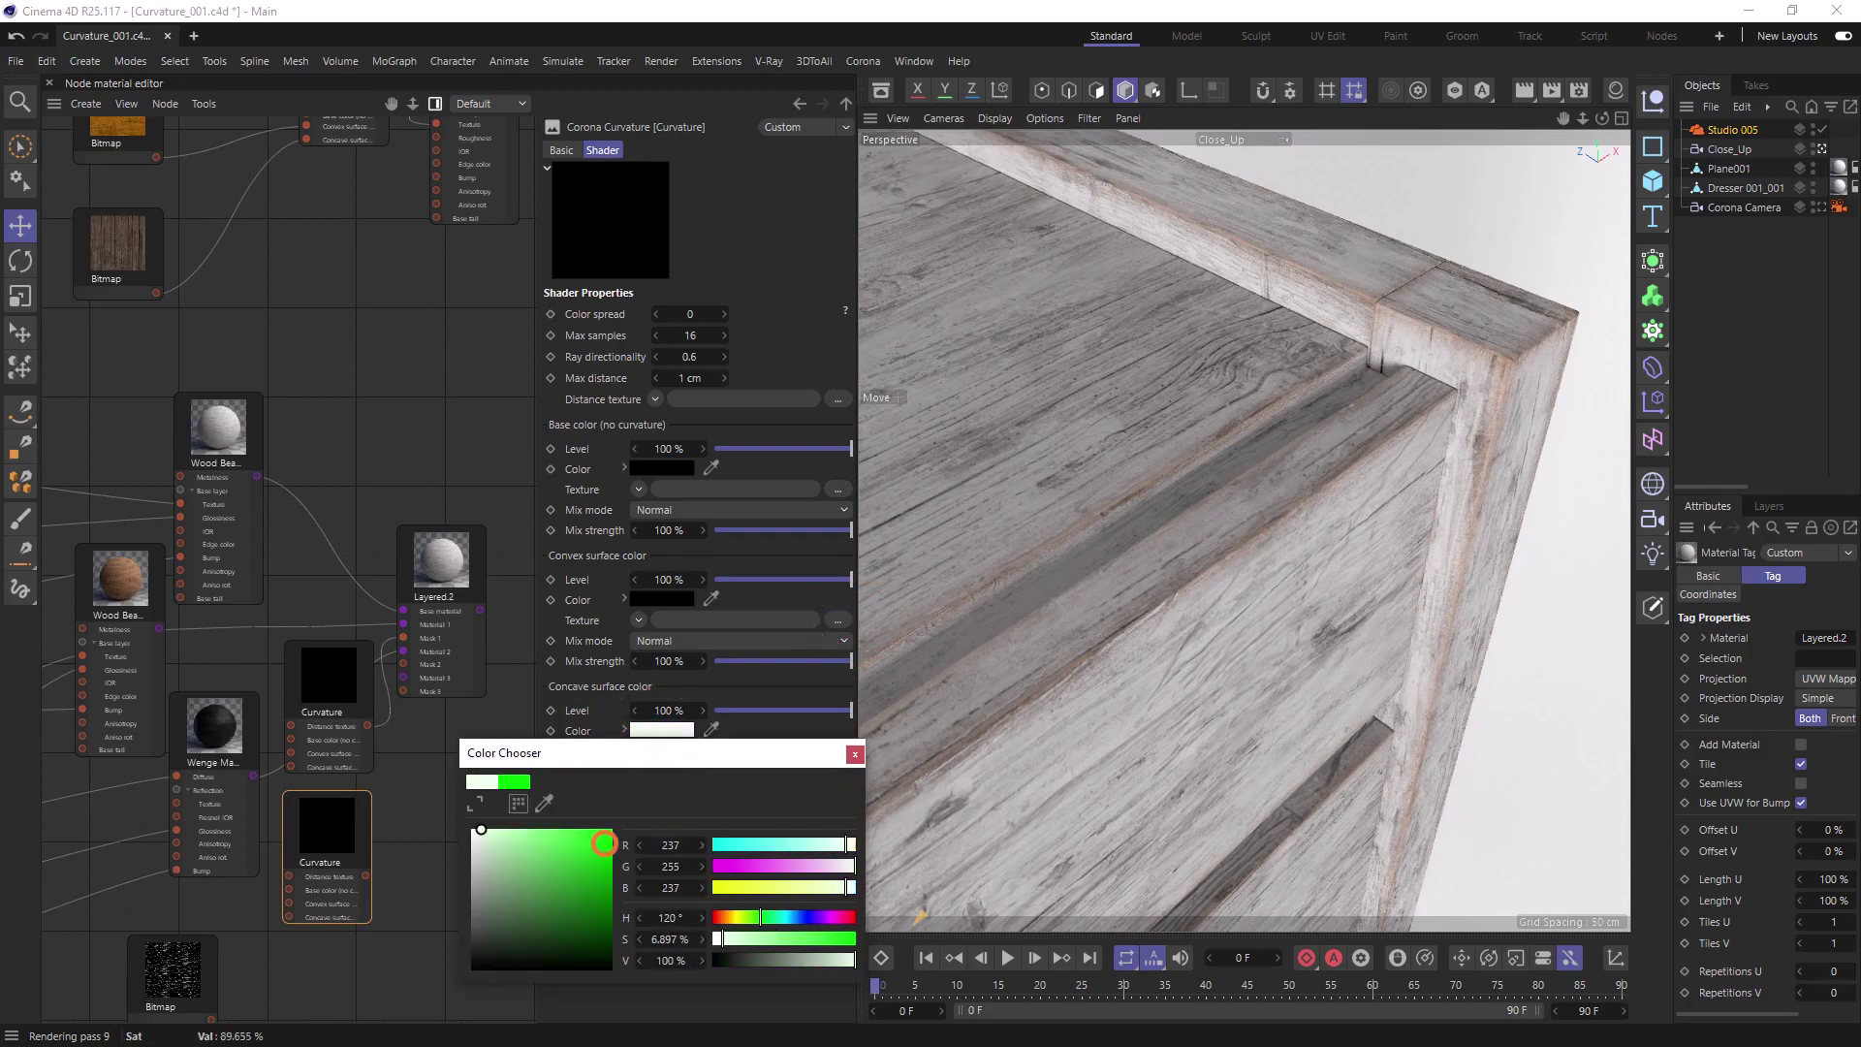
left_click(855, 753)
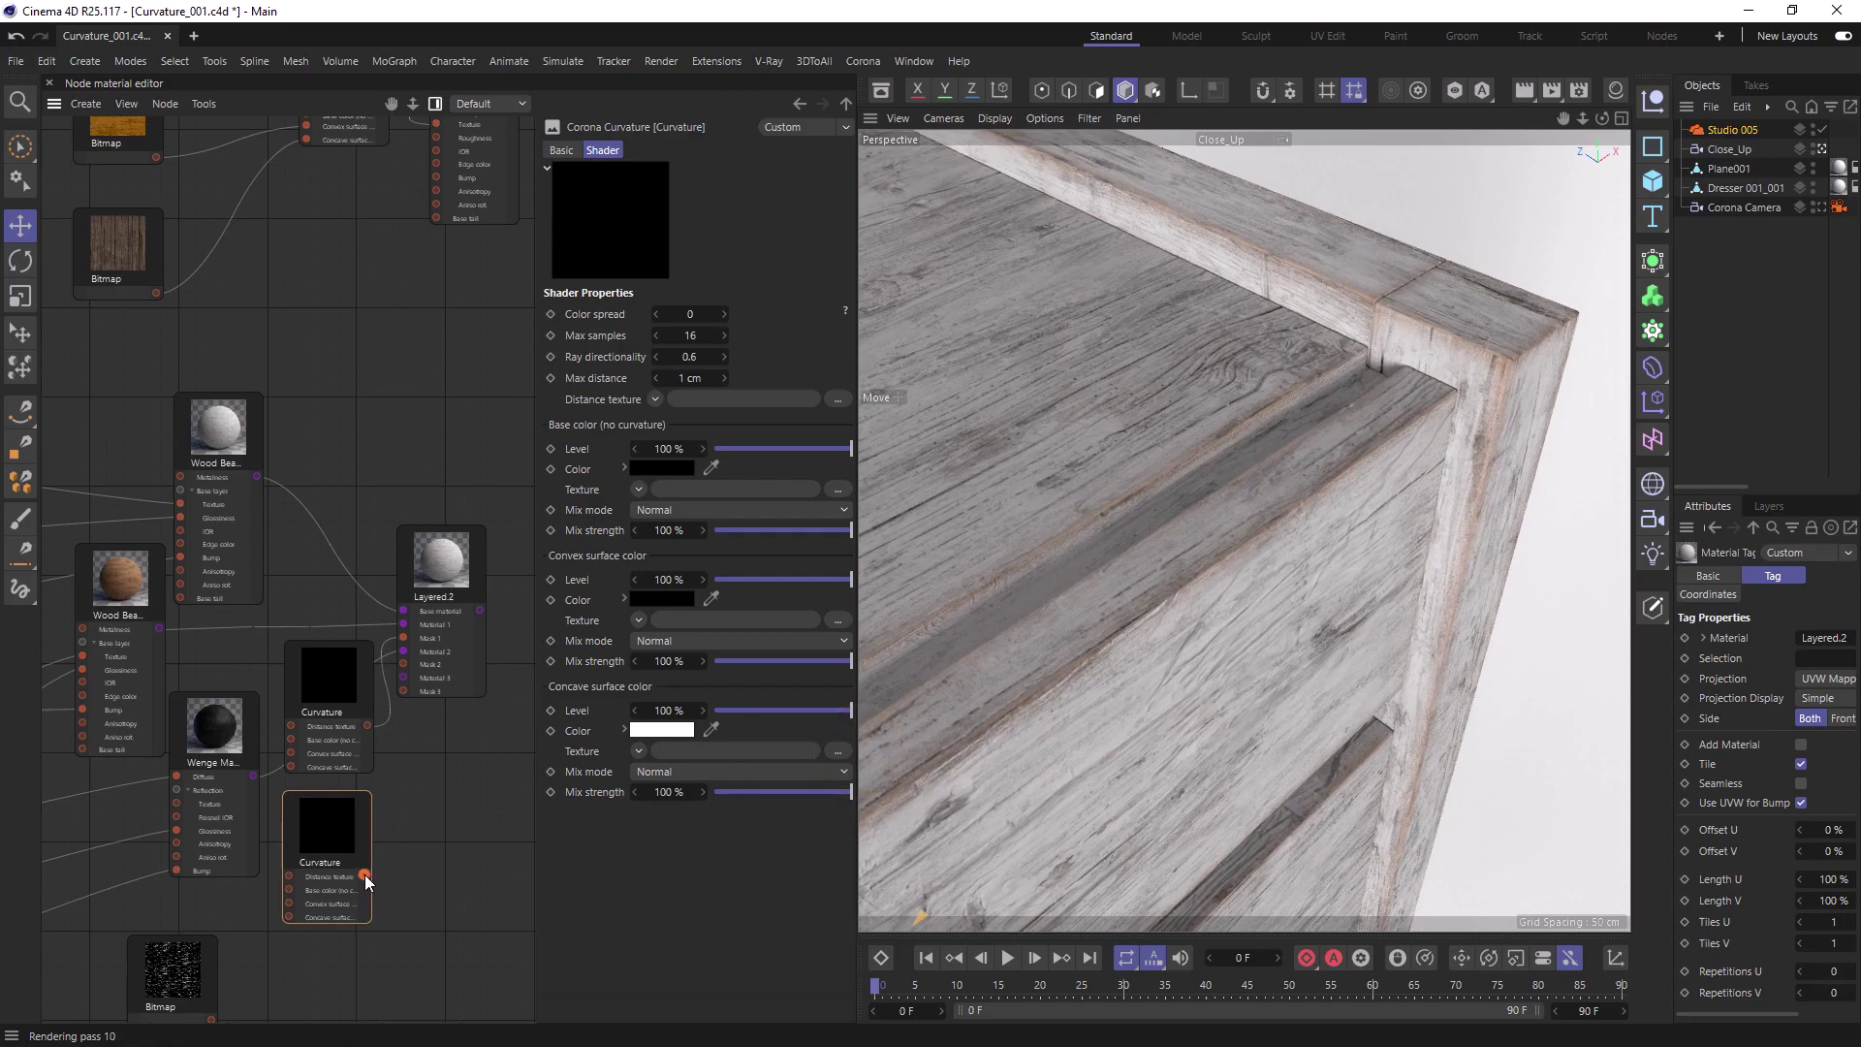
Connect the new curvature map as Mask 2, then locate the distress bitmap.
left_click_drag(365, 875, 405, 661)
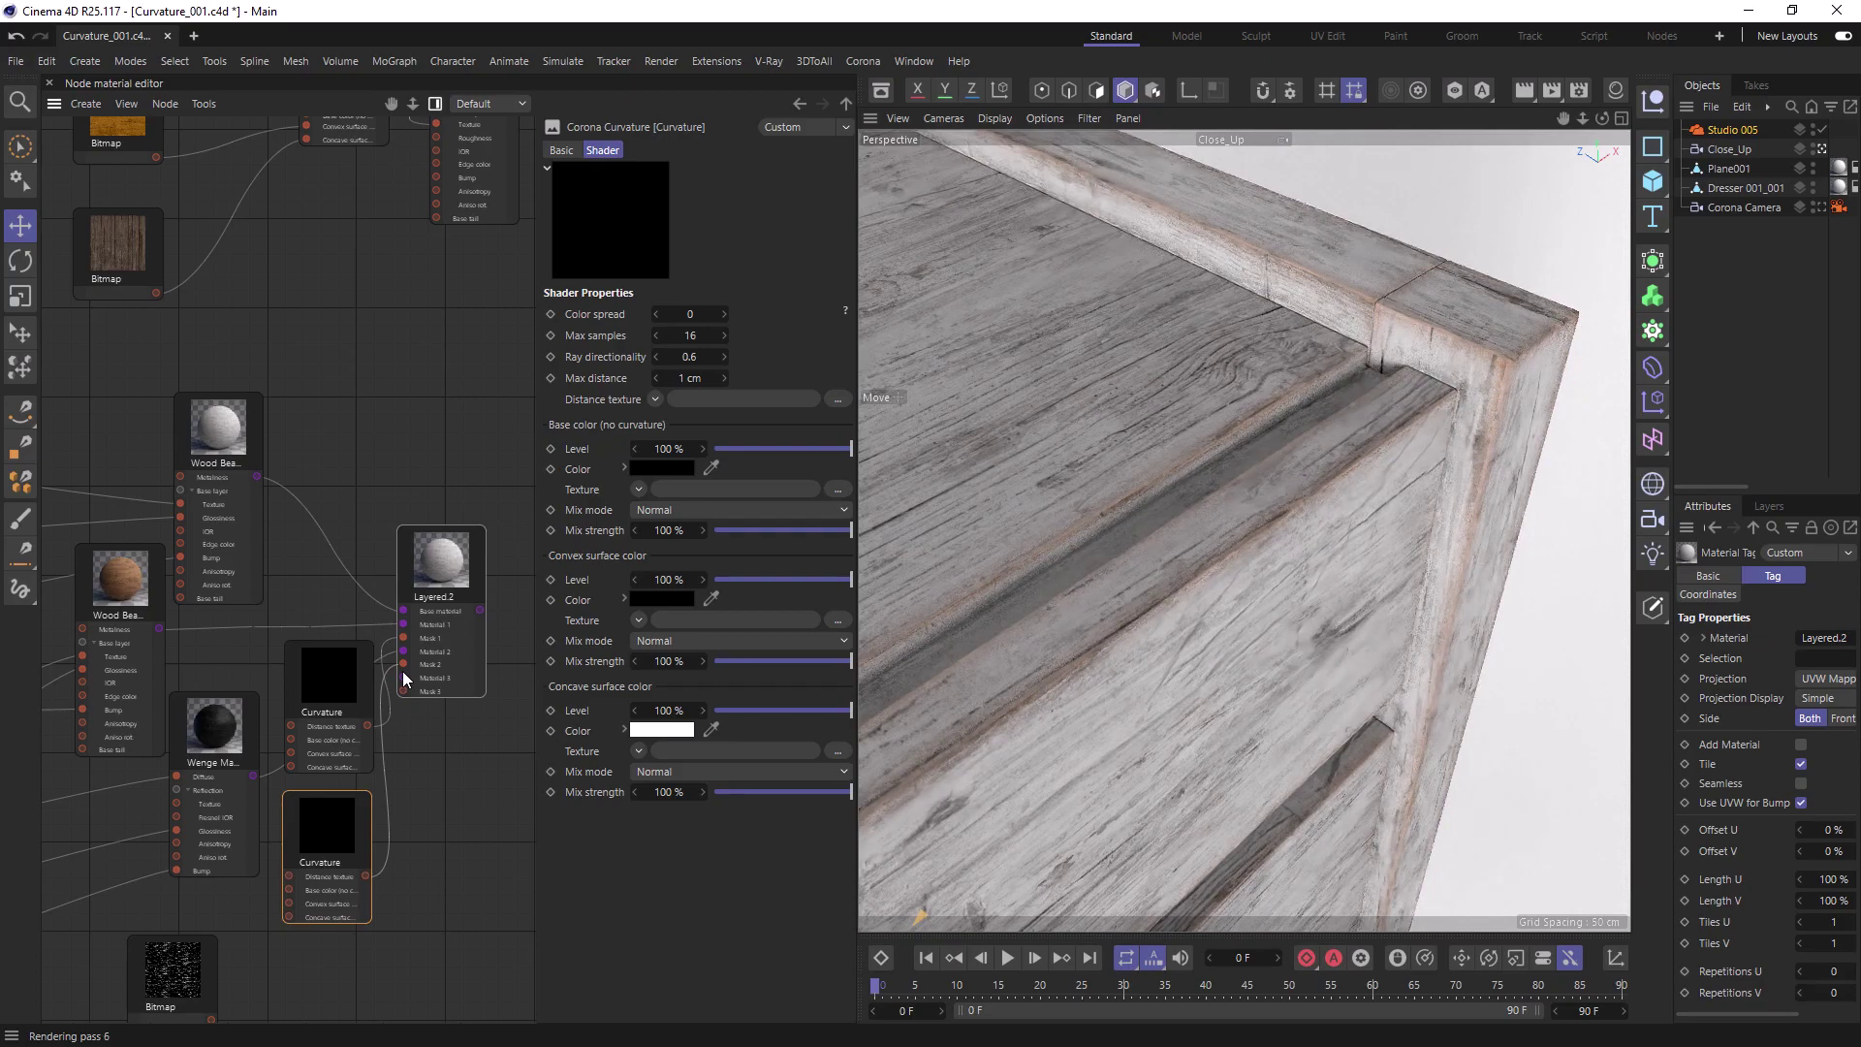
left_click_drag(405, 676, 383, 862)
middle_click_drag(309, 949, 330, 882)
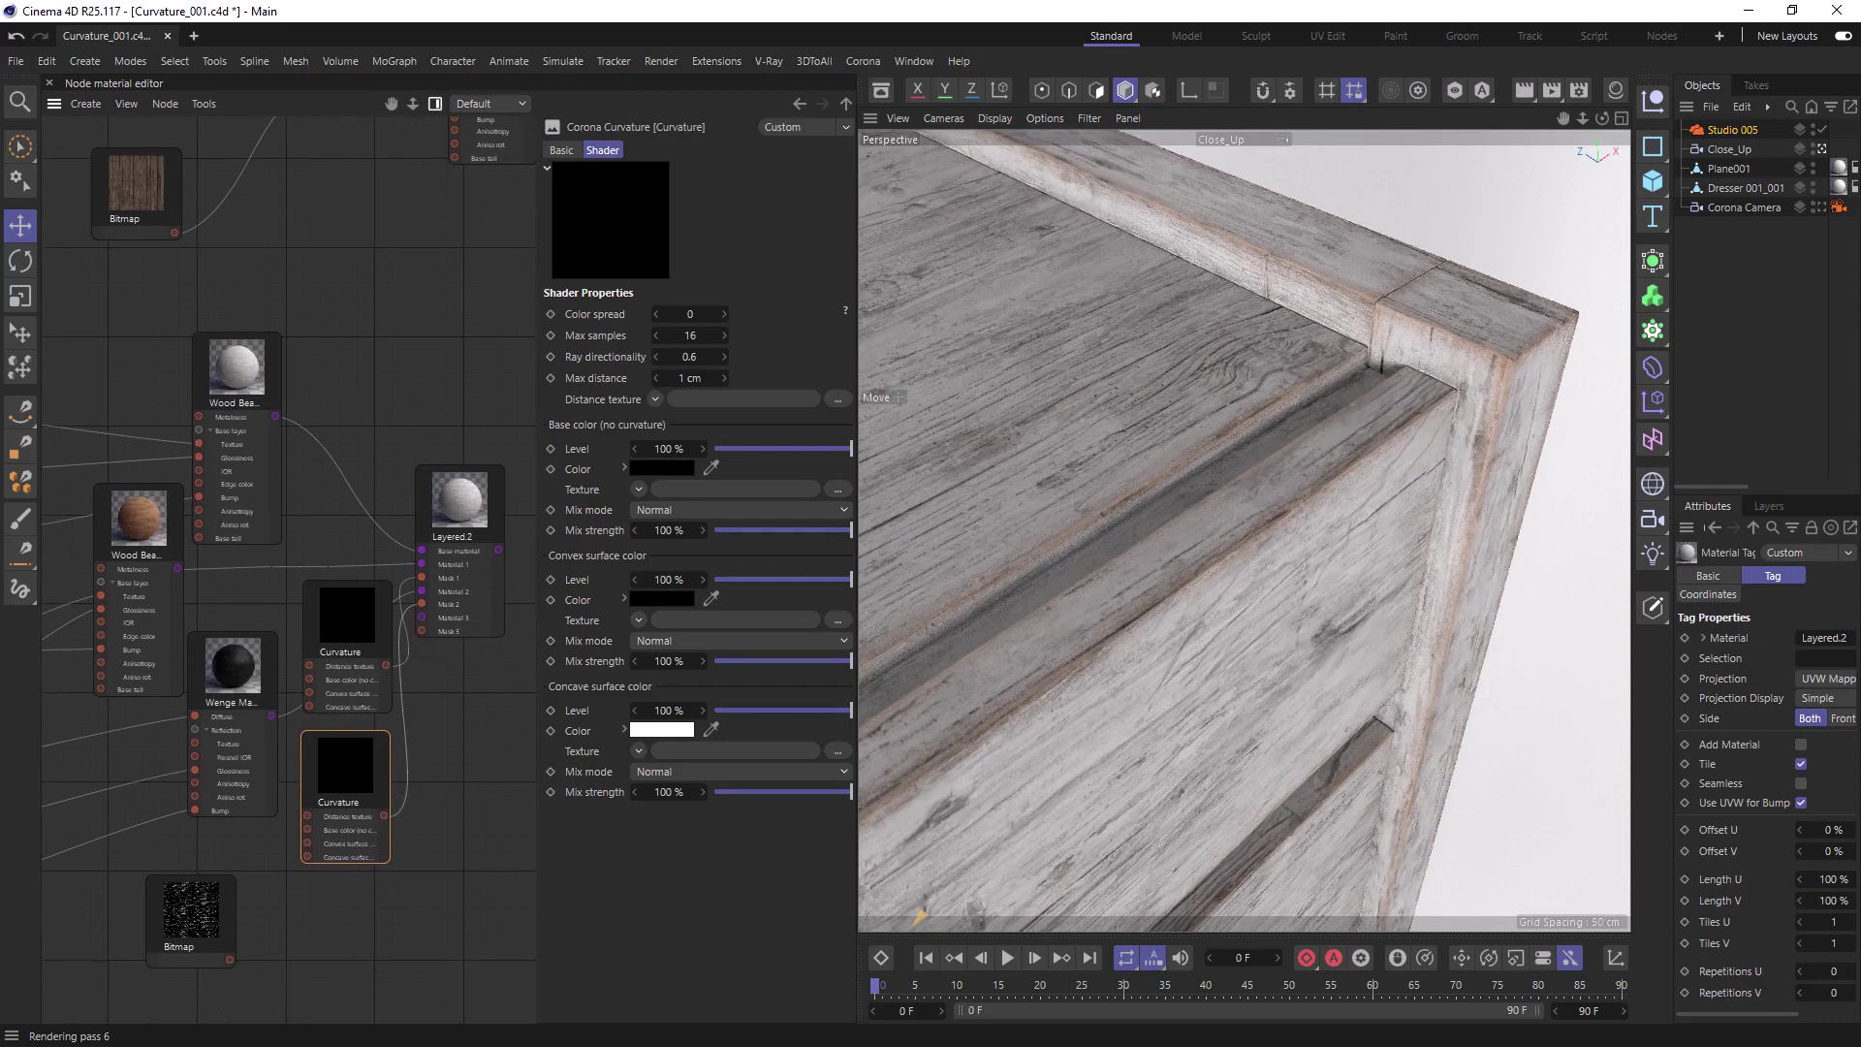
left_click(230, 924)
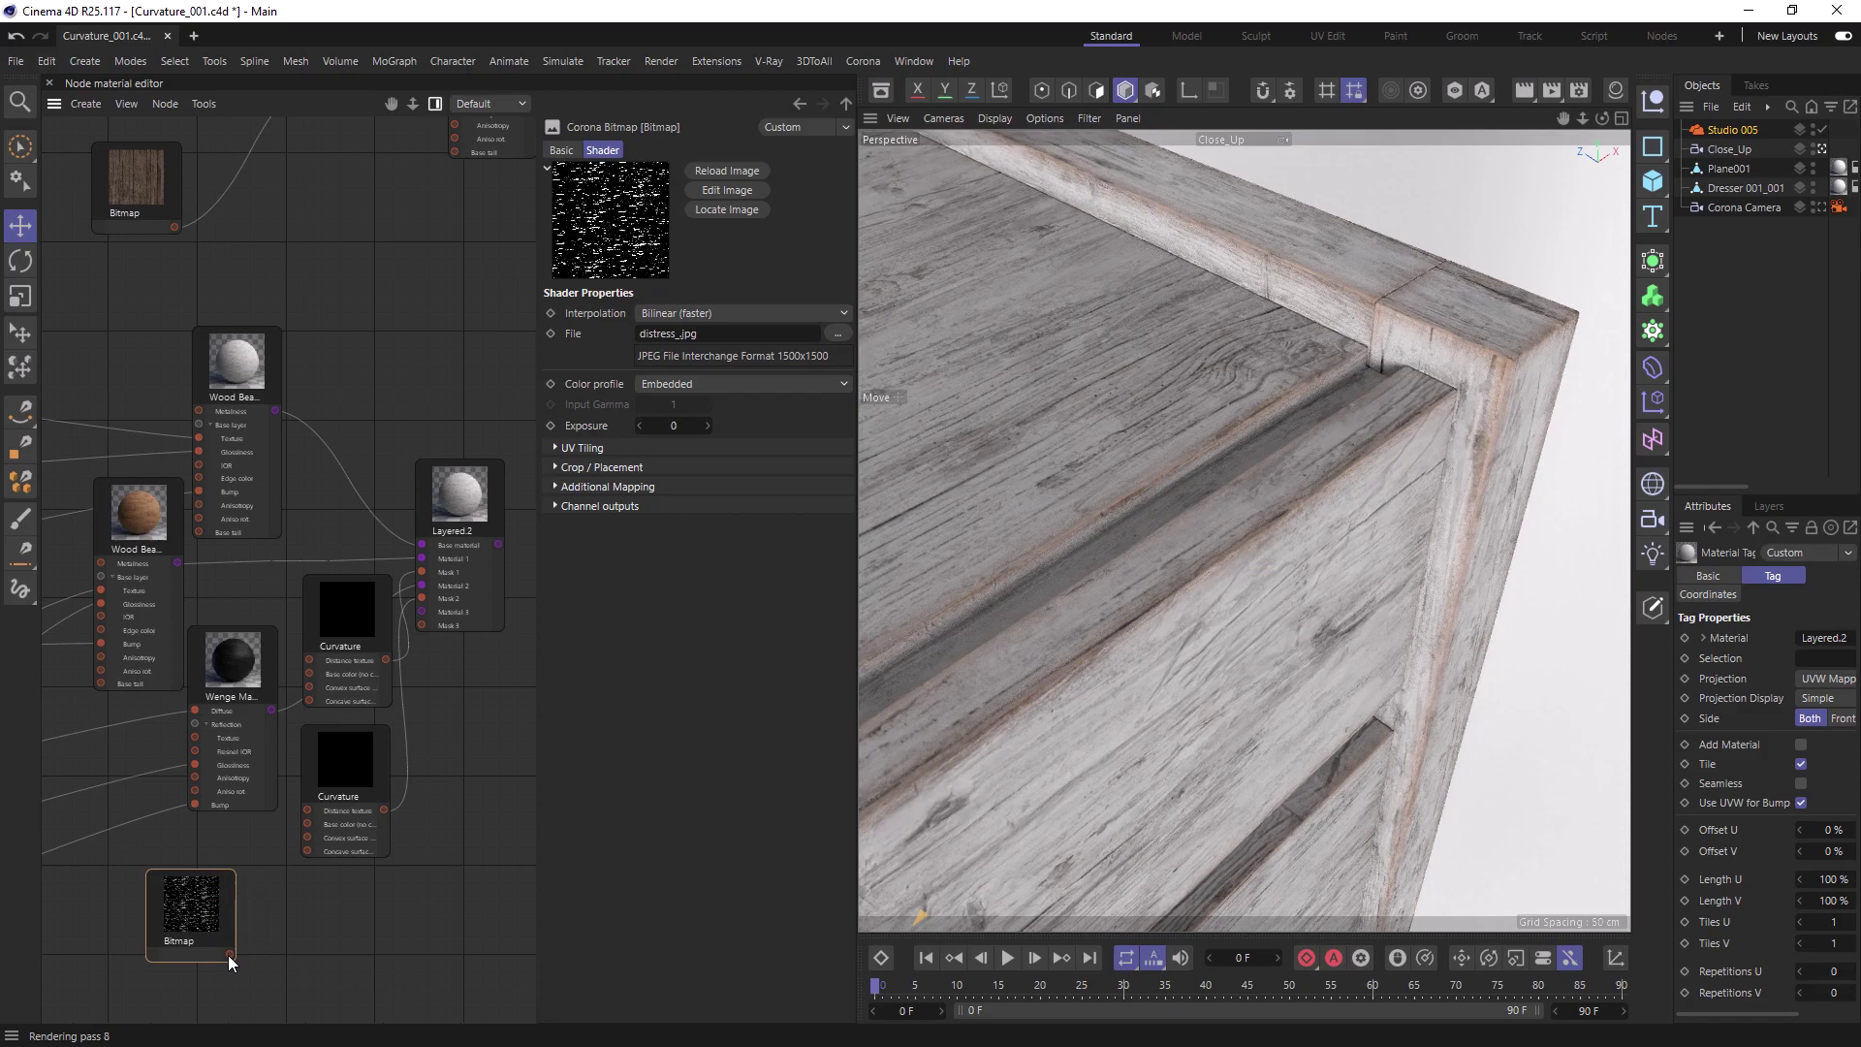
mouse_move(228, 959)
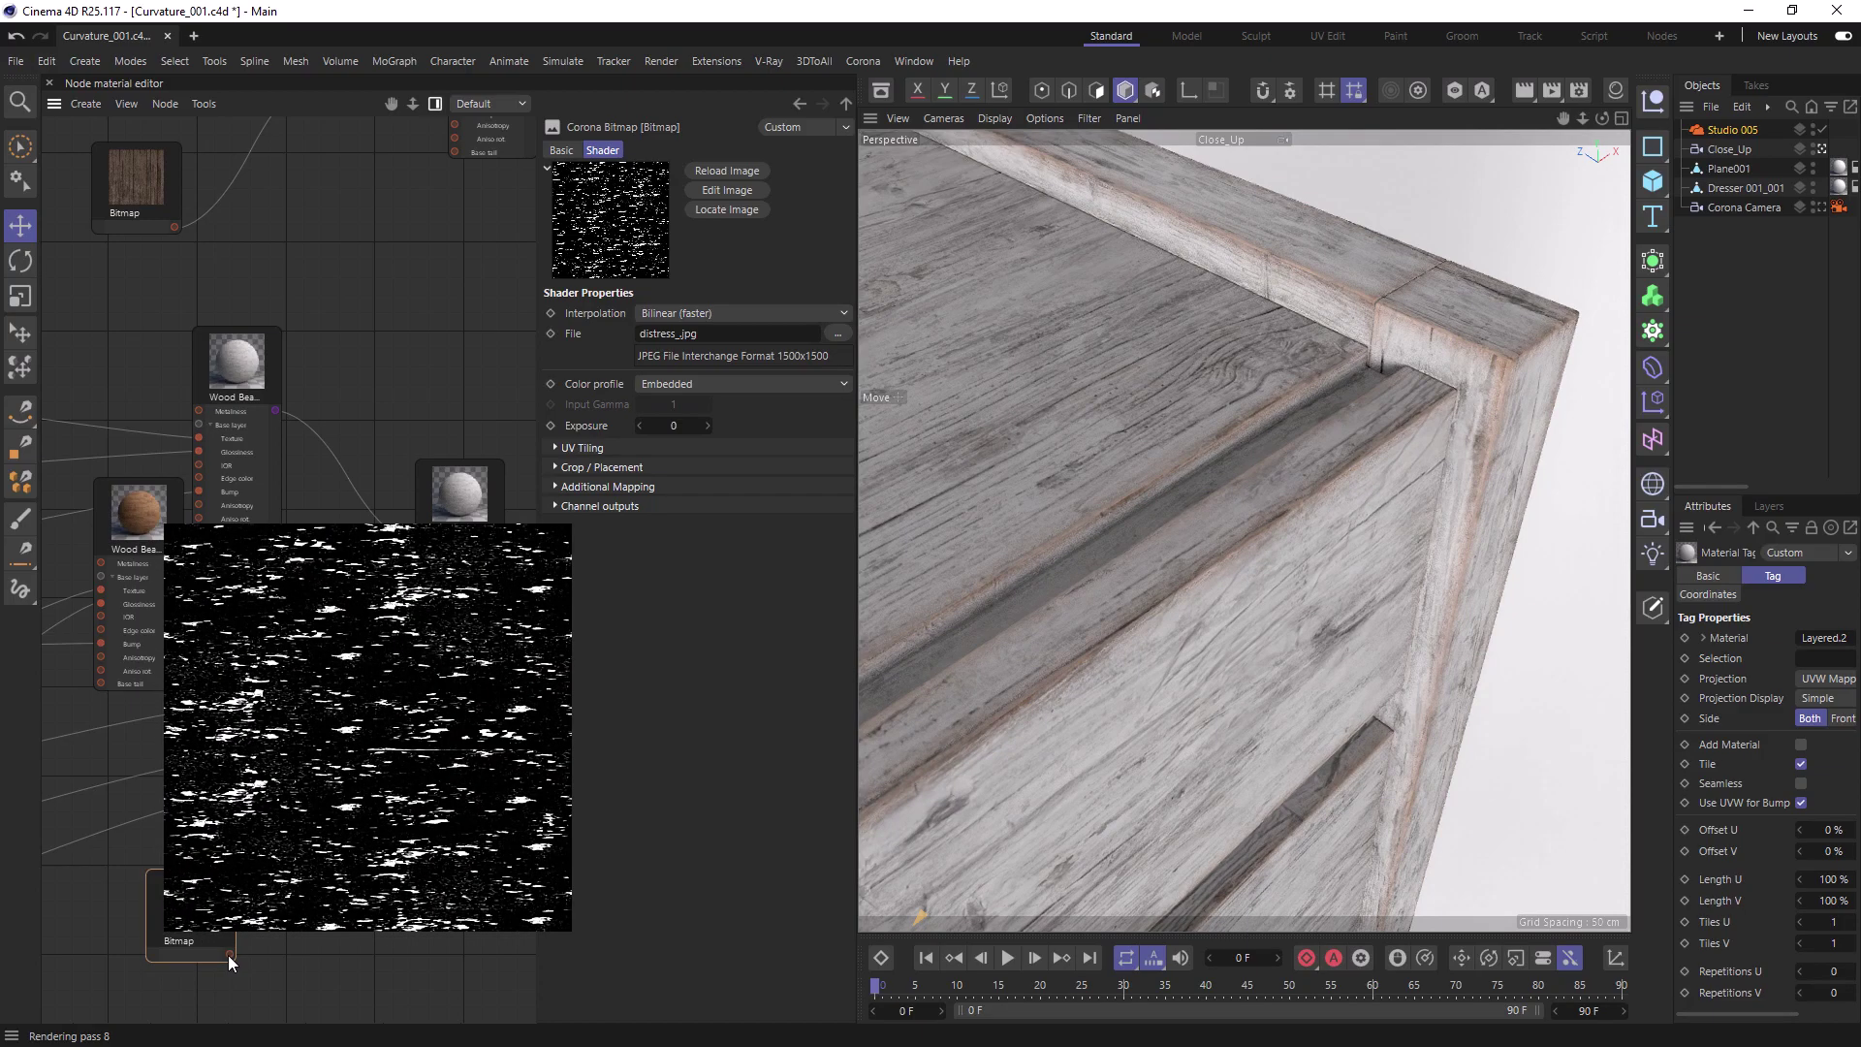
Feed the distress bitmap into the first curvature's convex texture and raise colour spread to 0.2.
left_click_drag(230, 955, 309, 687)
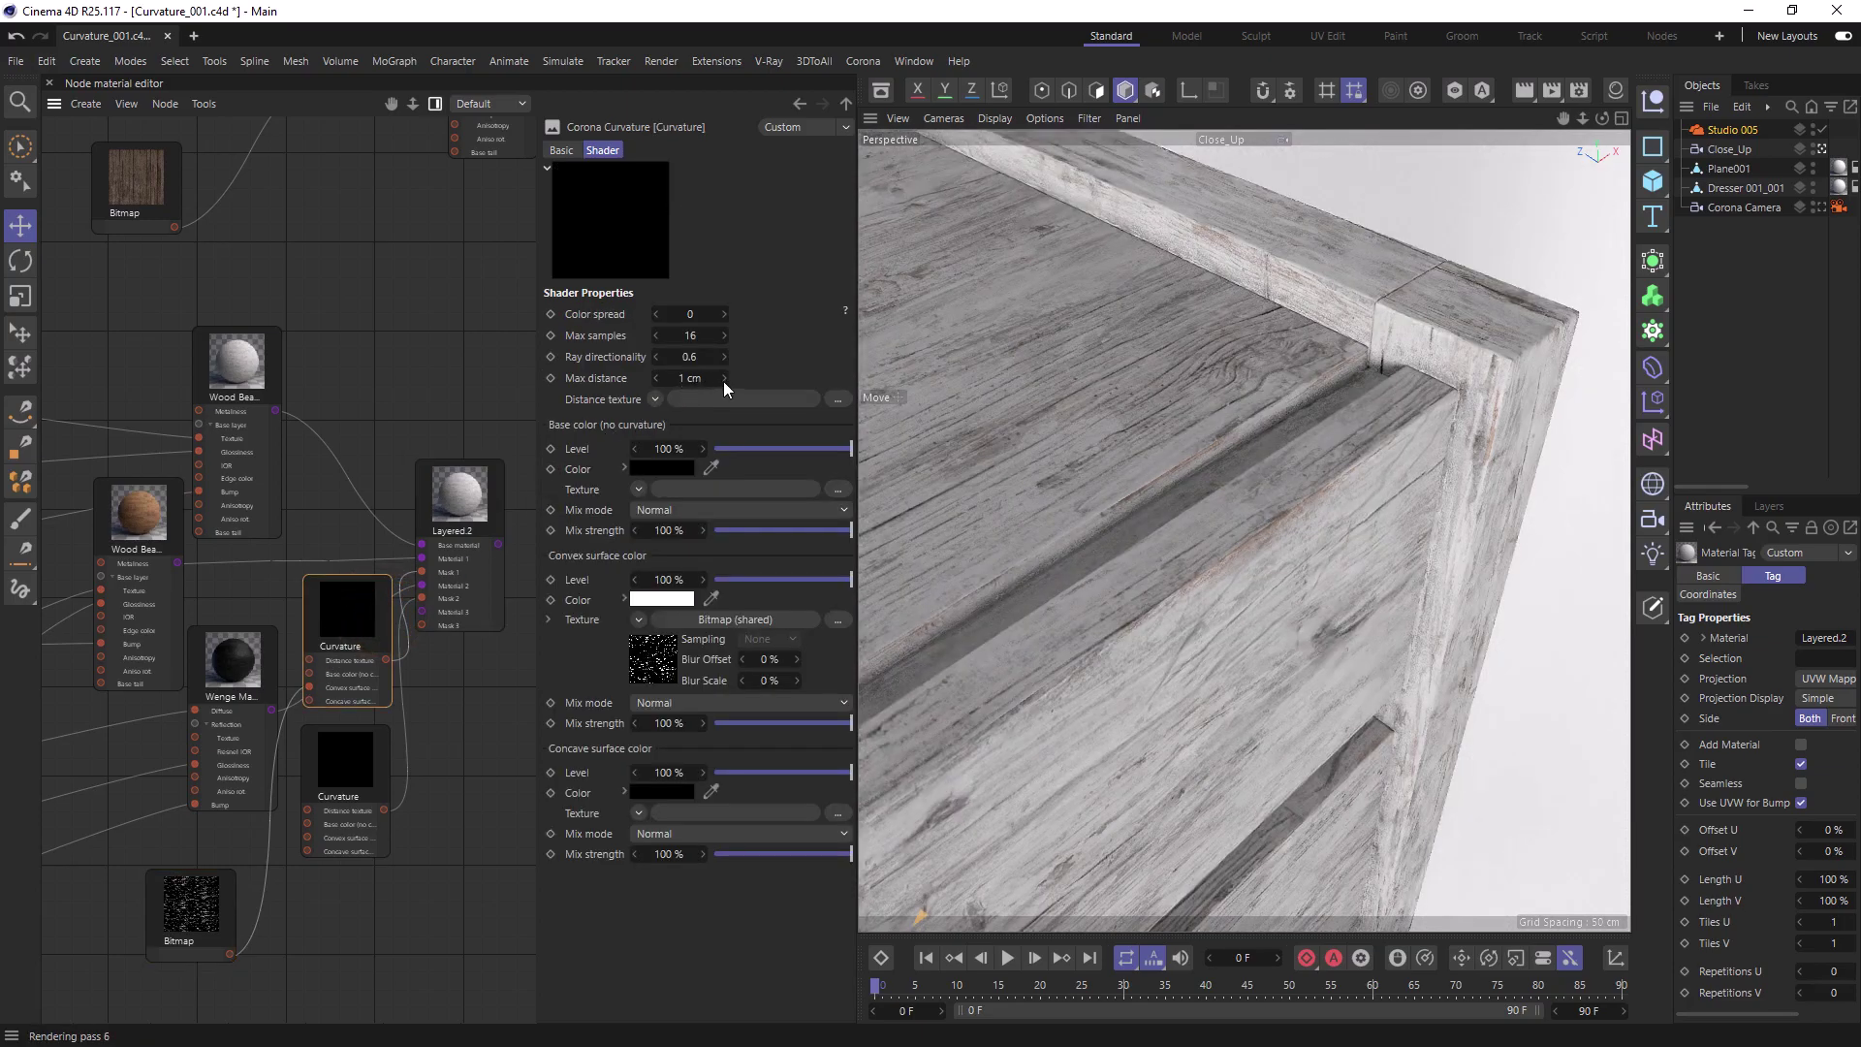
left_click(724, 315)
left_click(725, 317)
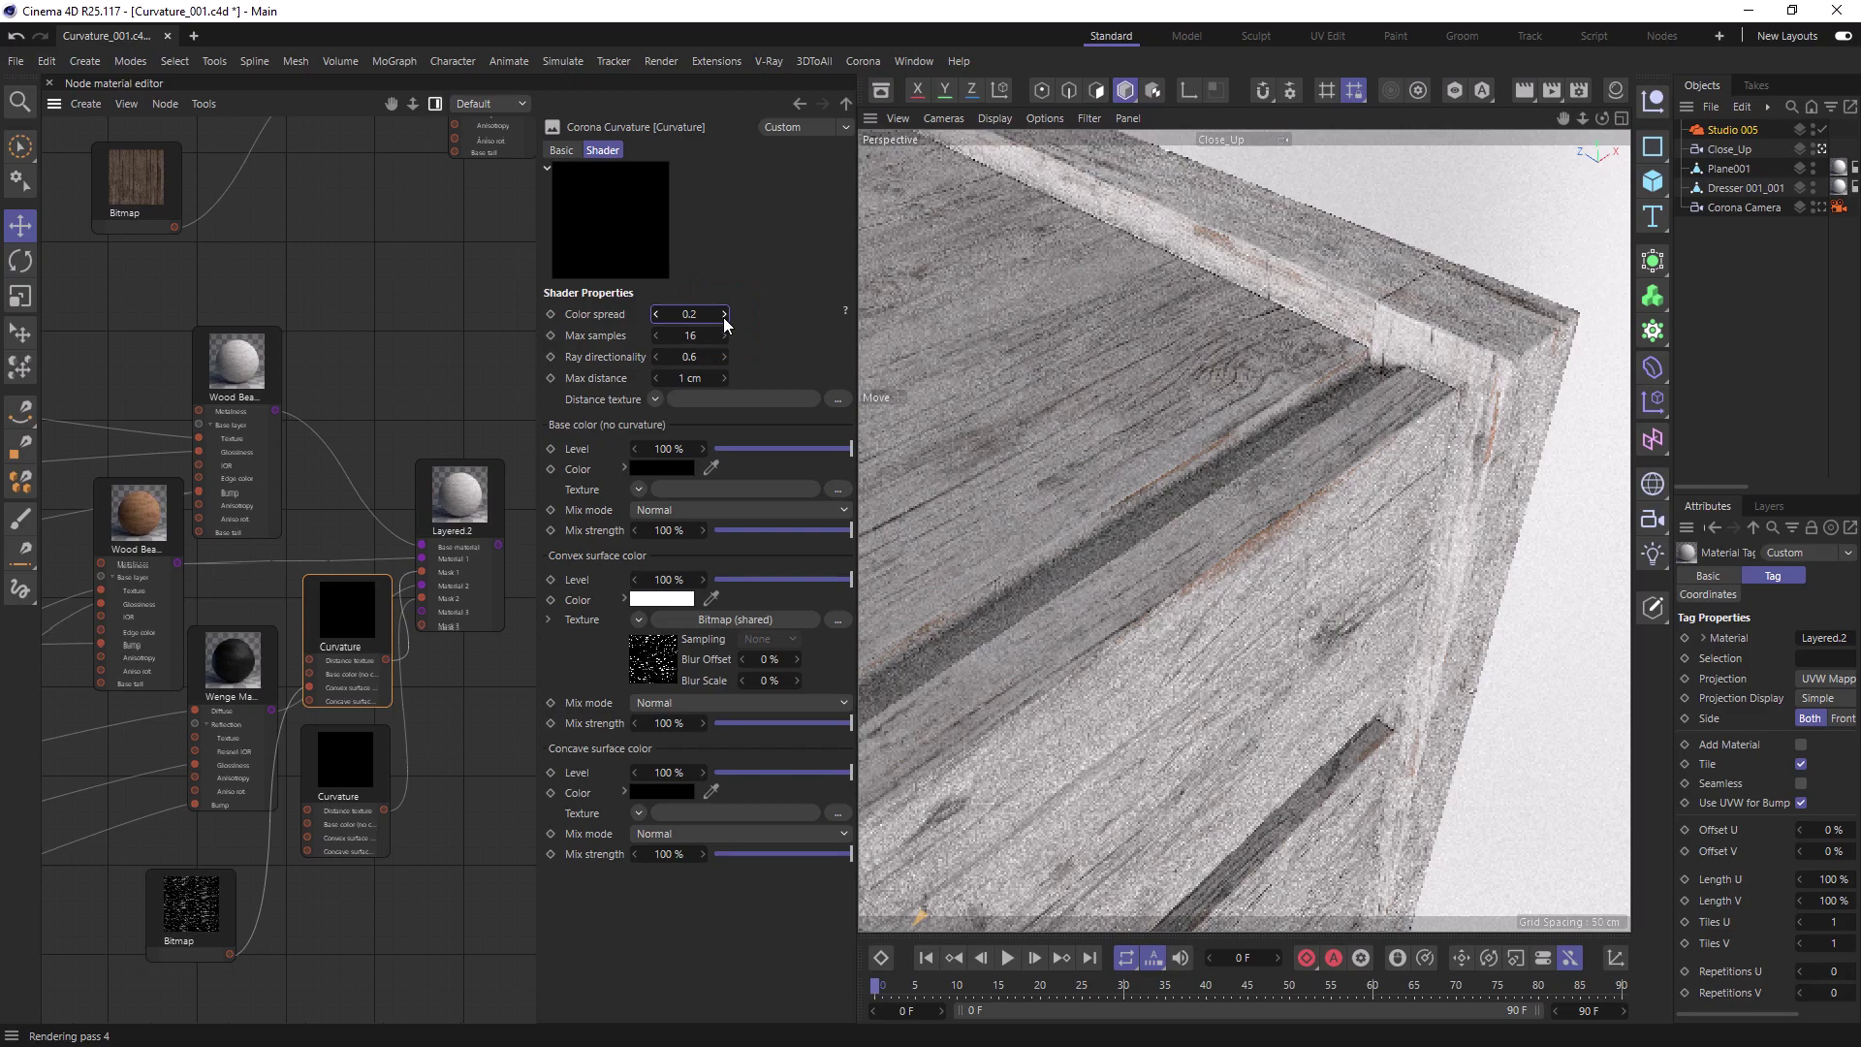